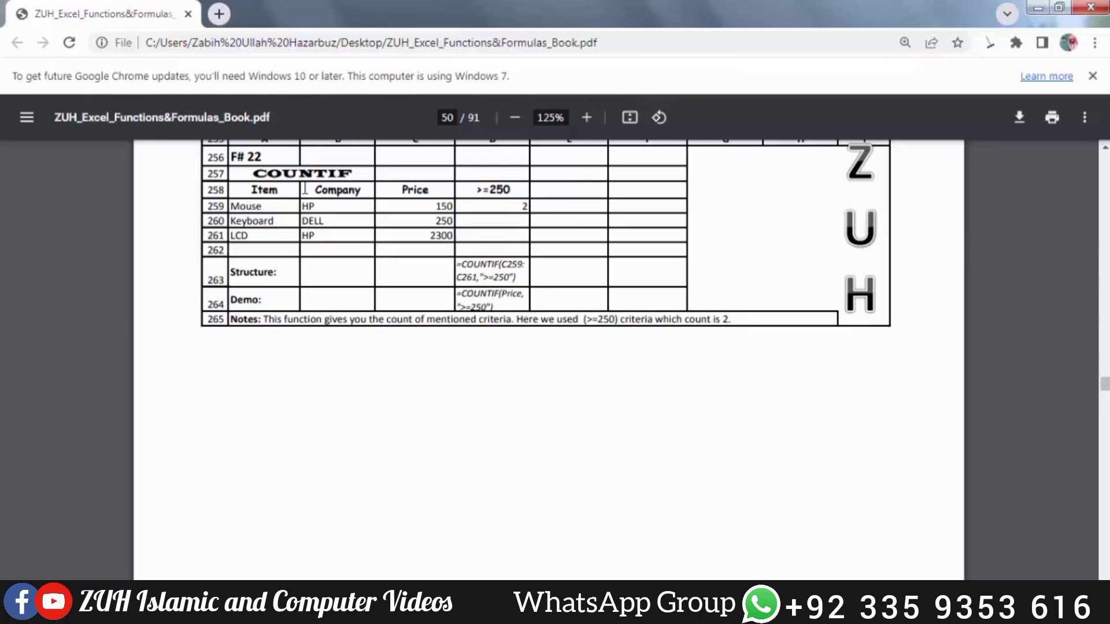
Read through the book's worked function examples from COUNTIF through ROUND, including their structures and notes
{"action": "scroll", "coordinate": [429, 229], "scroll_direction": "down", "scroll_amount": 10}
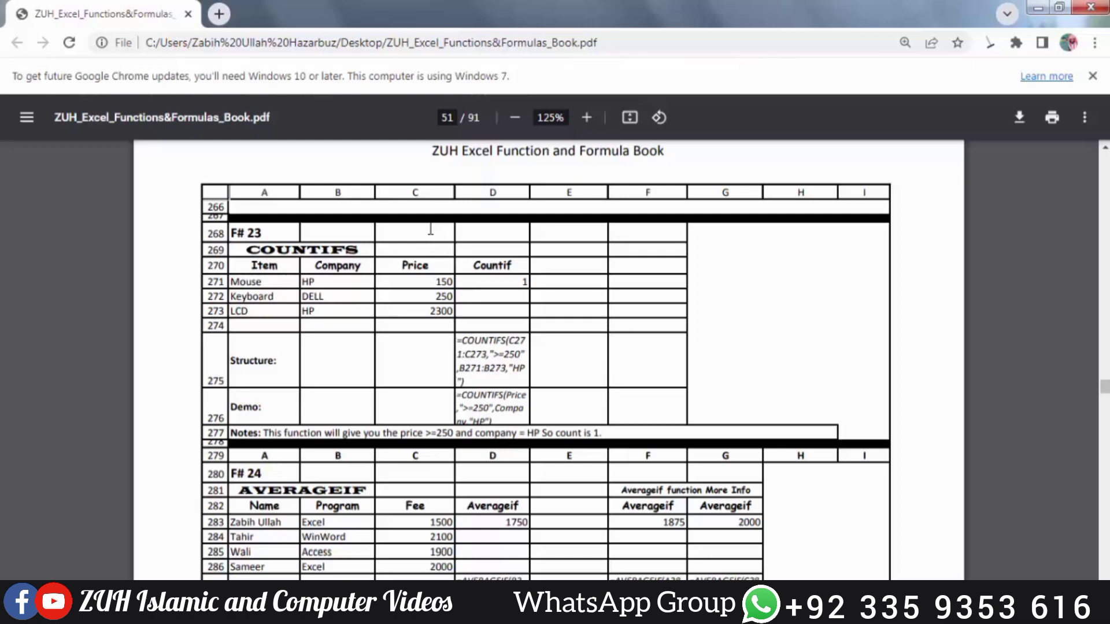
{"action": "scroll", "coordinate": [622, 289], "scroll_direction": "down", "scroll_amount": 4}
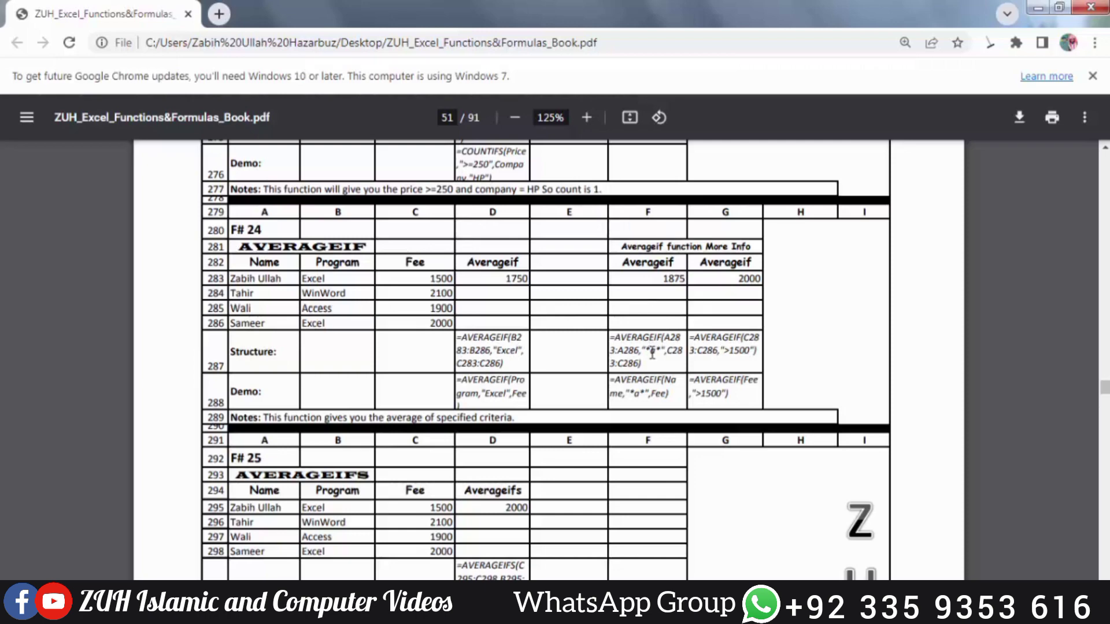
{"action": "scroll", "coordinate": [727, 349], "scroll_direction": "down", "scroll_amount": 1}
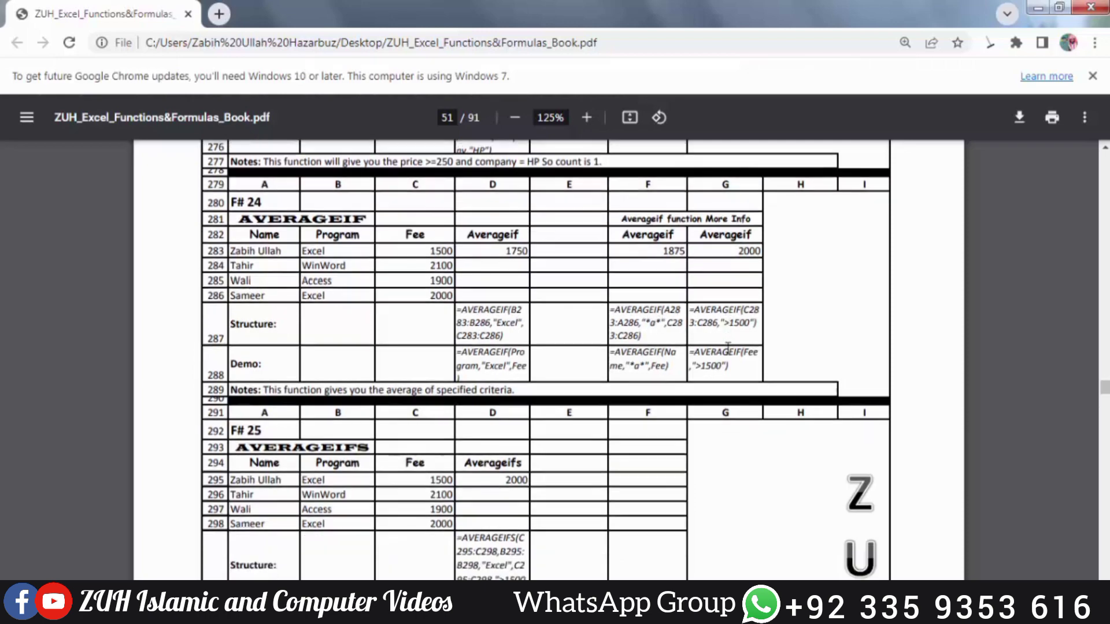
{"action": "scroll", "coordinate": [727, 347], "scroll_direction": "down", "scroll_amount": 4}
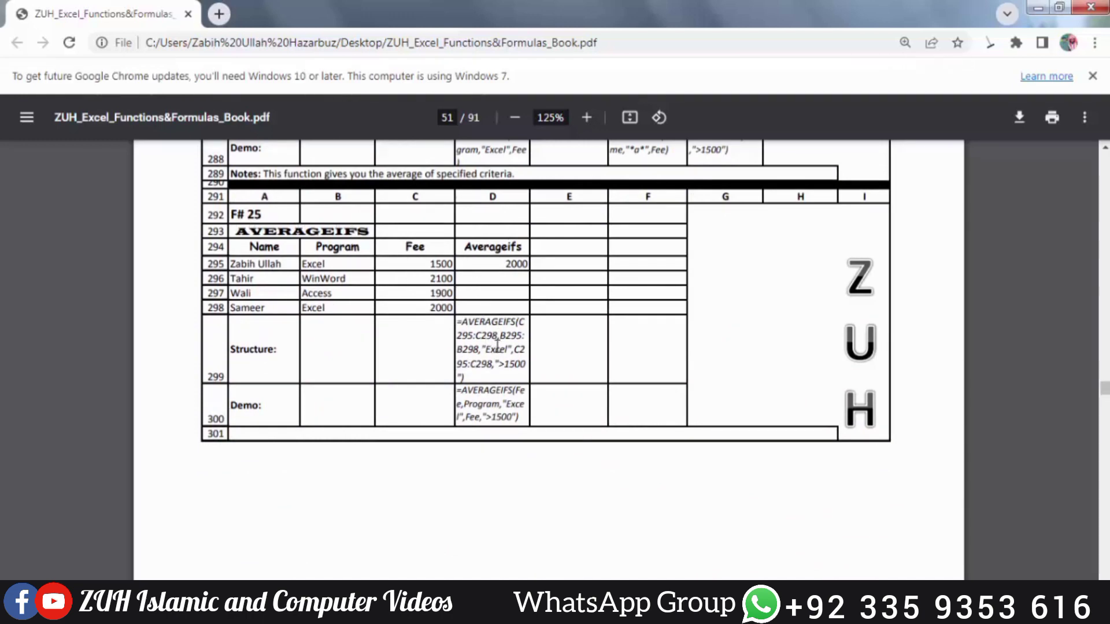
{"action": "scroll", "coordinate": [497, 345], "scroll_direction": "down", "scroll_amount": 8}
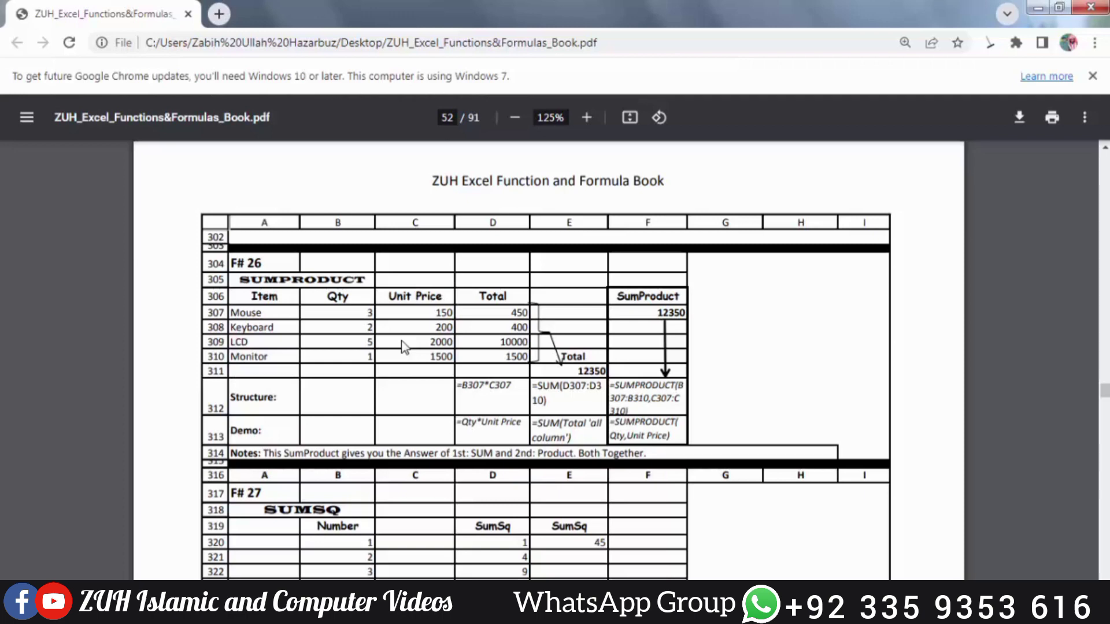
{"action": "scroll", "coordinate": [402, 347], "scroll_direction": "down", "scroll_amount": 4}
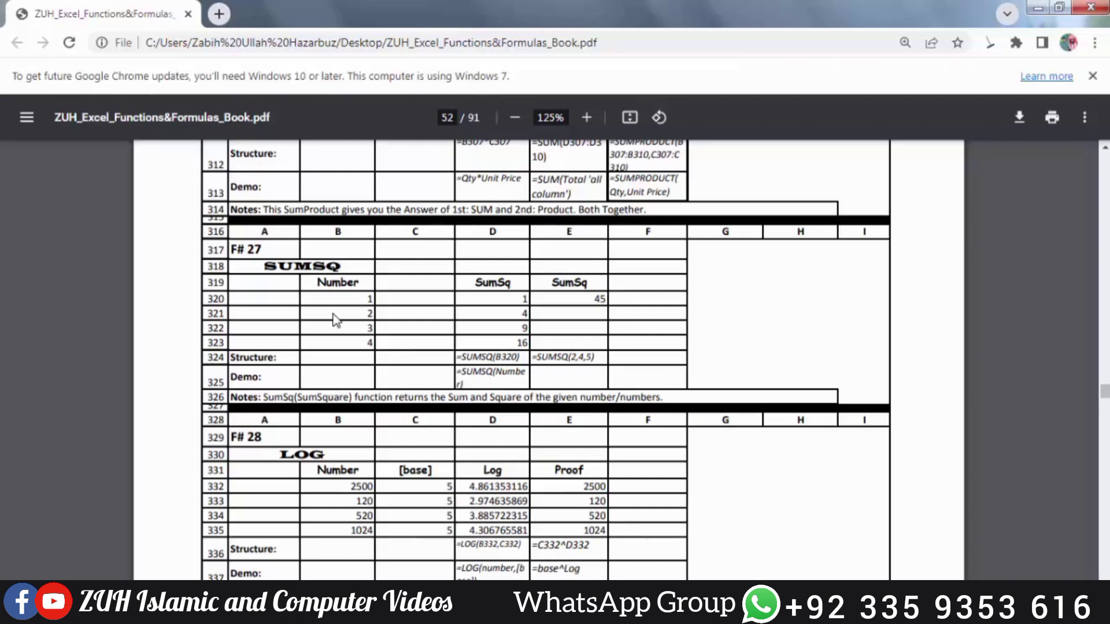
{"action": "scroll", "coordinate": [334, 319], "scroll_direction": "down", "scroll_amount": 2}
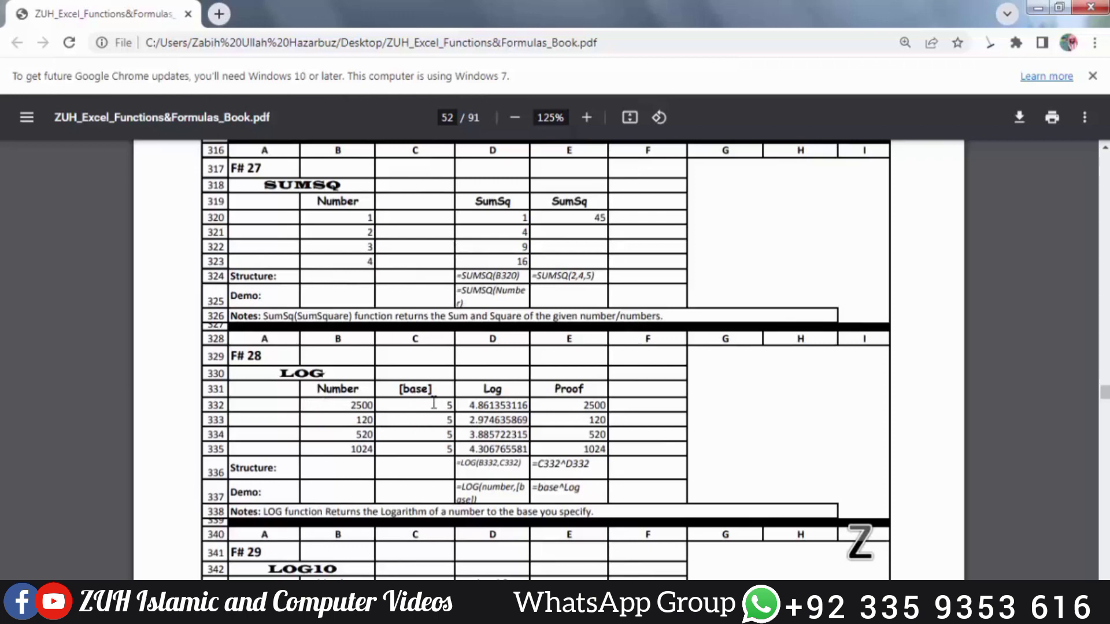
{"action": "scroll", "coordinate": [433, 403], "scroll_direction": "down", "scroll_amount": 4}
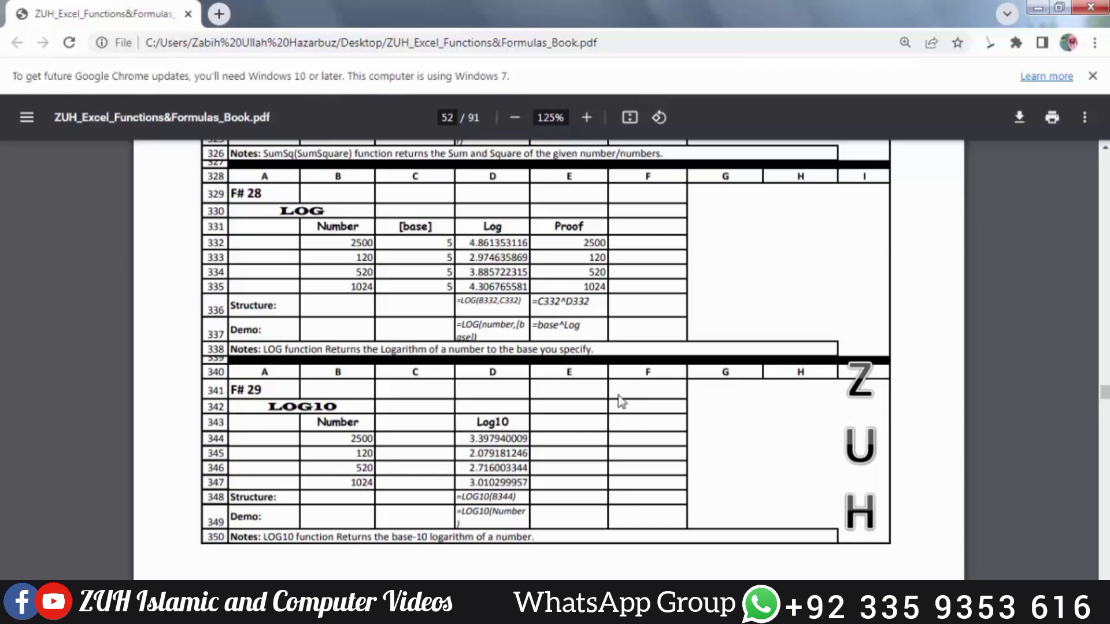
{"action": "scroll", "coordinate": [621, 399], "scroll_direction": "down", "scroll_amount": 7}
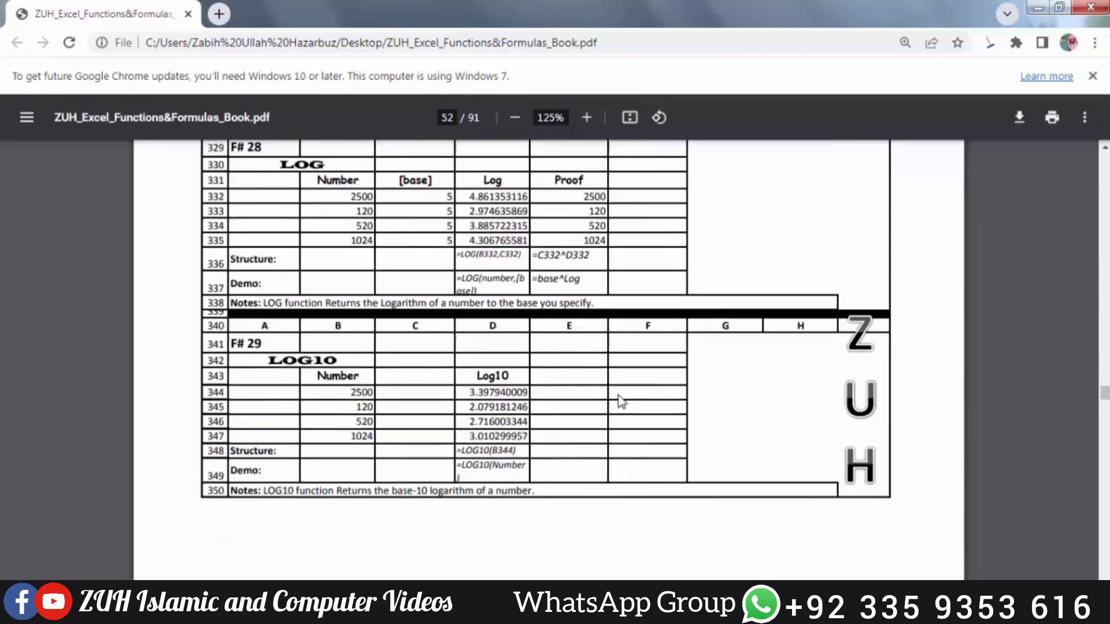
{"action": "scroll", "coordinate": [621, 398], "scroll_direction": "down", "scroll_amount": 3}
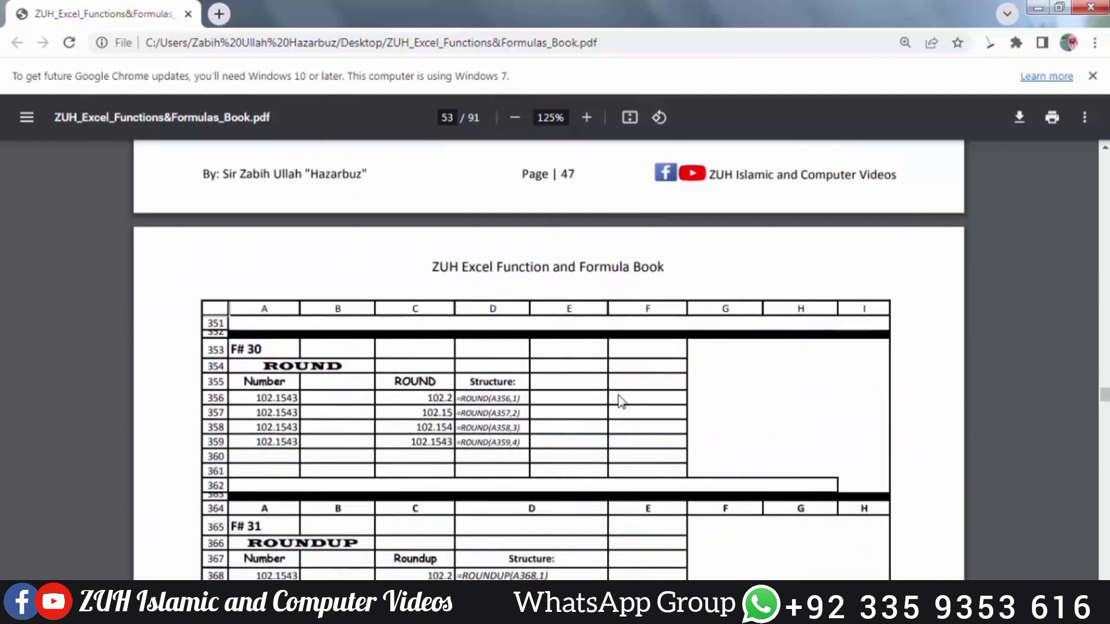
{"action": "scroll", "coordinate": [621, 399], "scroll_direction": "up", "scroll_amount": 1}
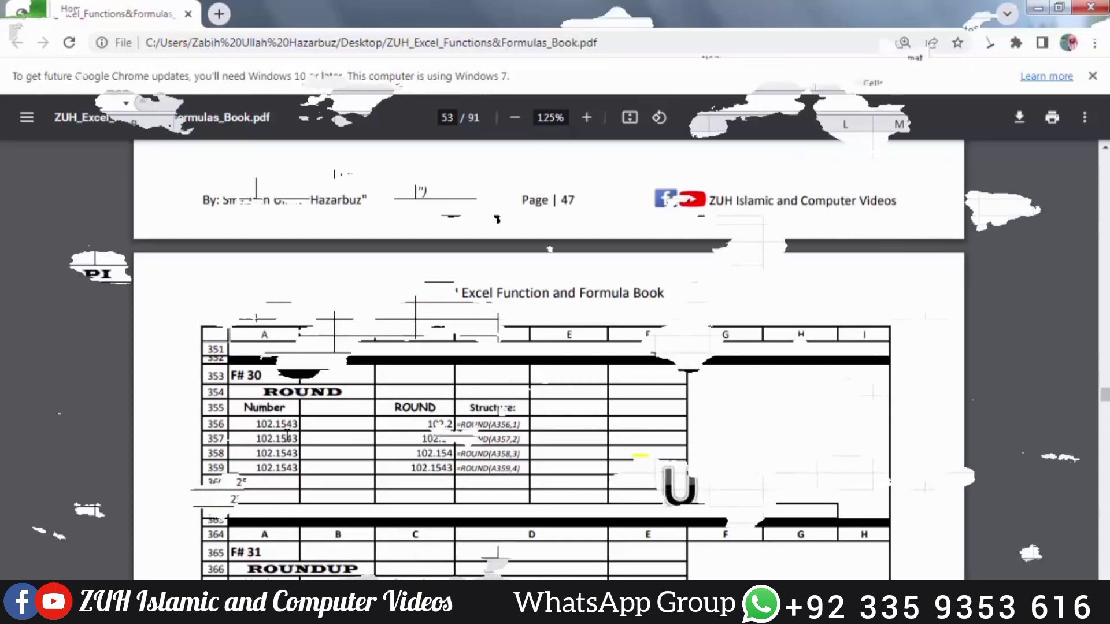
Switch to the Excel worksheet and enter the formula =PI() in practice cell H249
{"action": "type", "text": "=pi"}
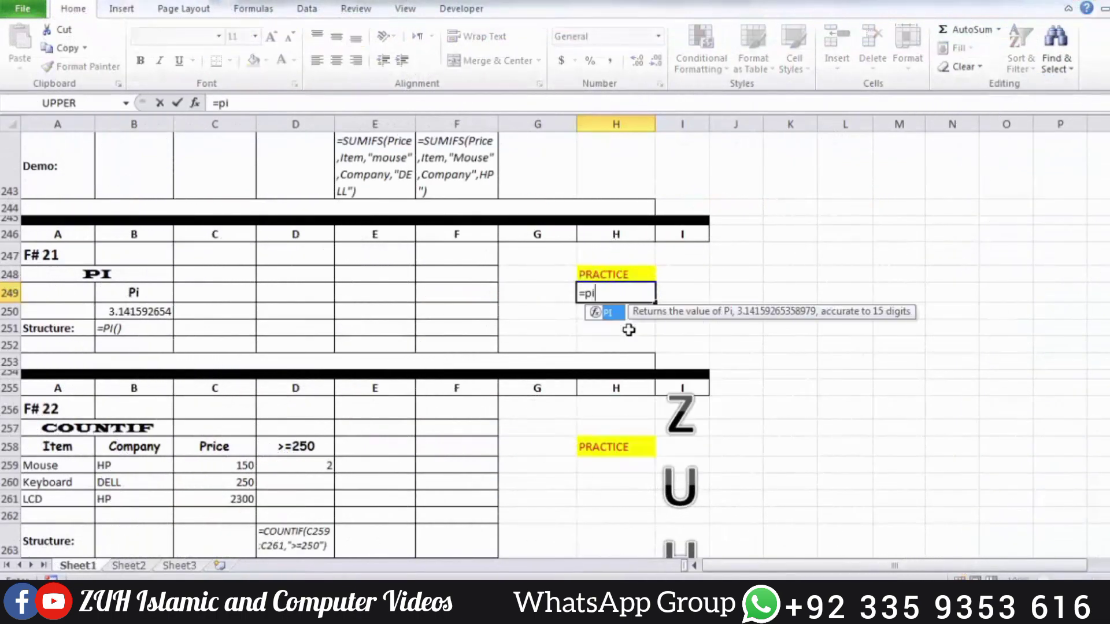
{"action": "key", "text": "Tab"}
{"action": "type", "text": ")"}
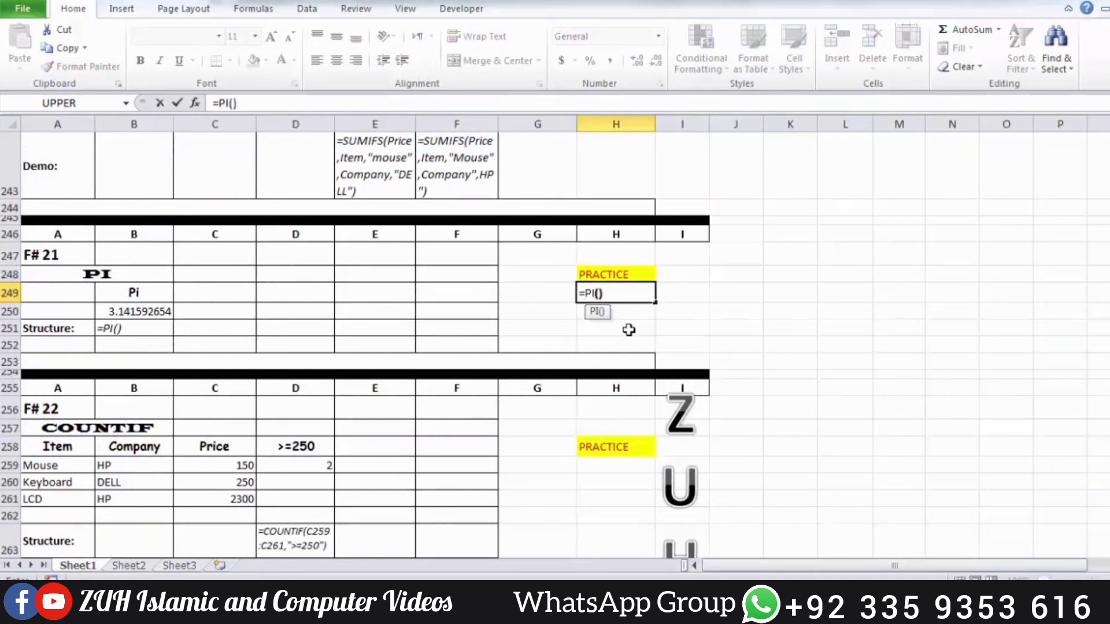
{"action": "key", "text": "Return"}
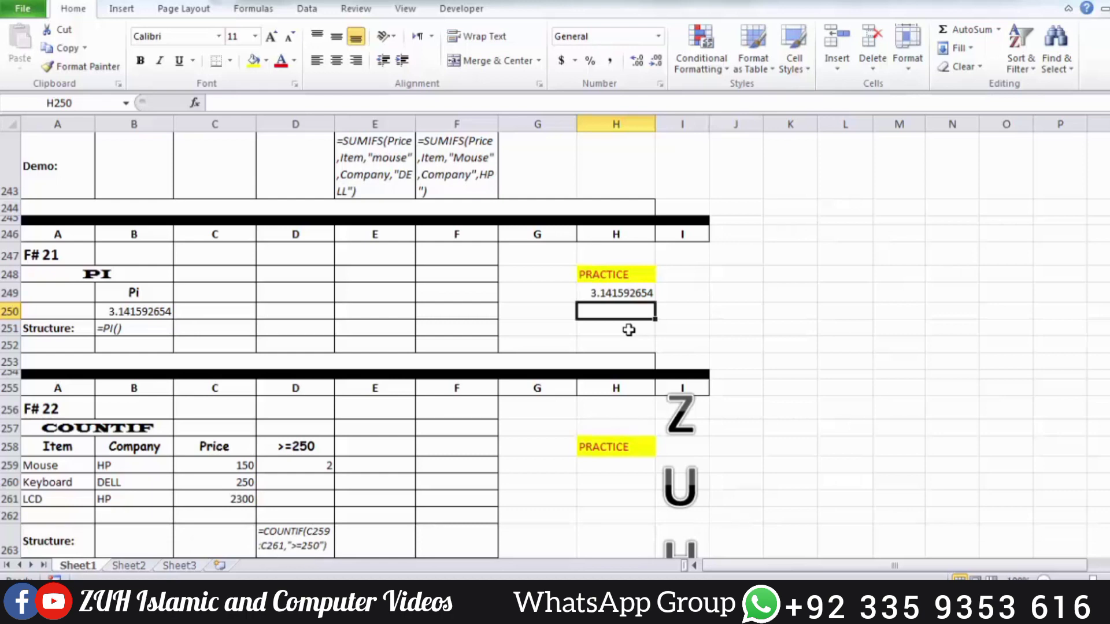
Enter =COUNTIF(C259:C261,">=250") in practice cell H259 and check it against the Keyboard and LCD prices
{"action": "scroll", "coordinate": [629, 330], "scroll_direction": "down", "scroll_amount": 2}
{"action": "left_click", "coordinate": [621, 315]}
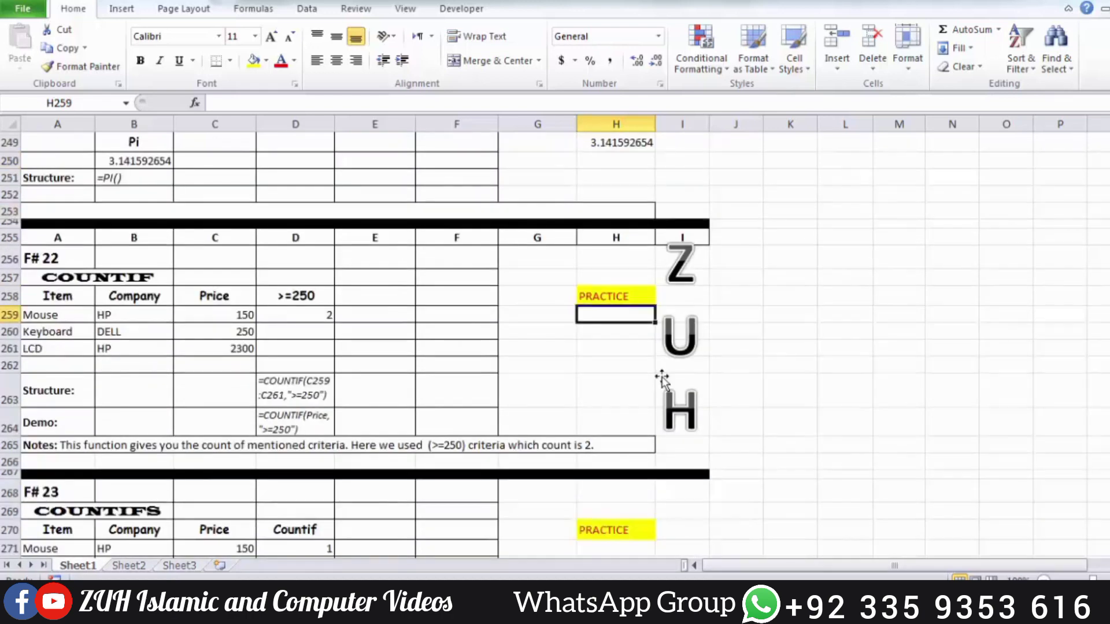
{"action": "type", "text": "=coun"}
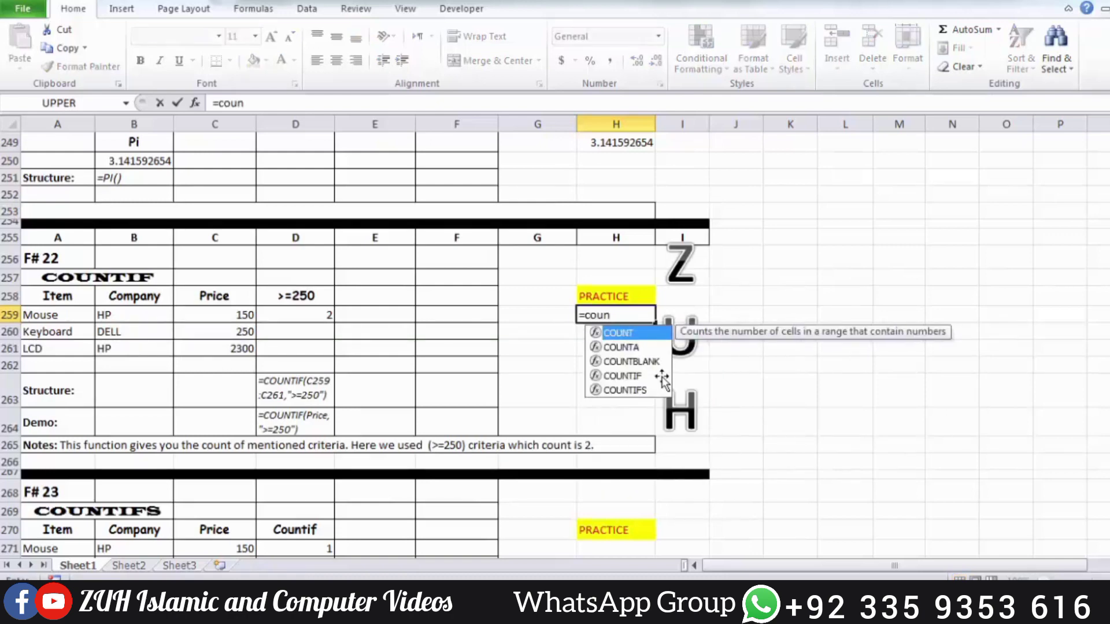
{"action": "type", "text": "ti"}
{"action": "key", "text": "Tab"}
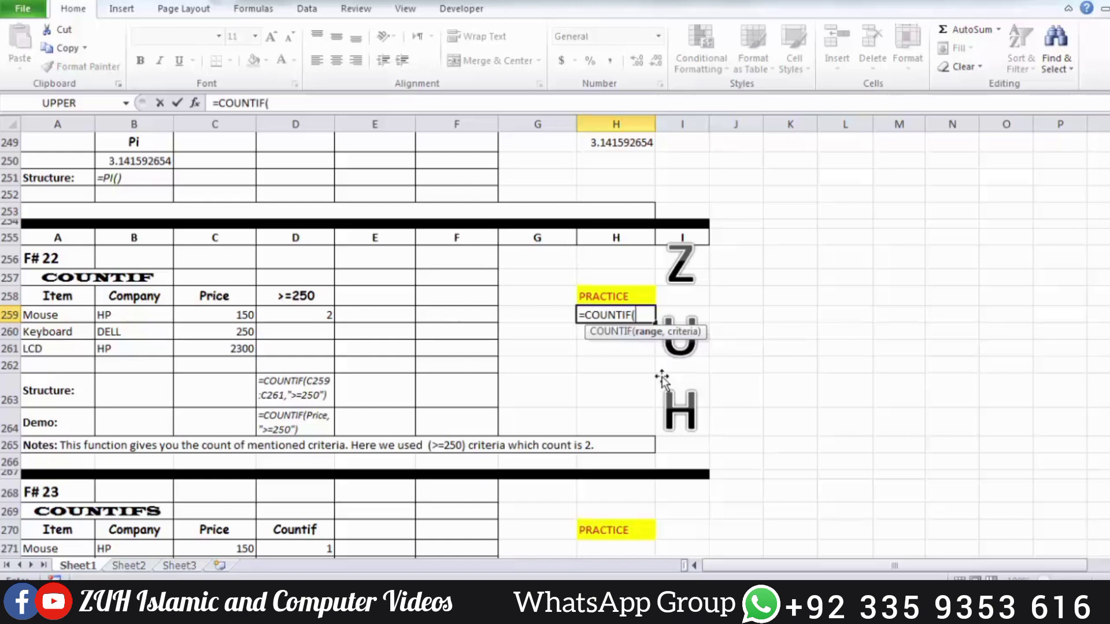
{"action": "left_click_drag", "start_coordinate": [215, 315], "coordinate": [219, 348]}
{"action": "type", "text": ","}
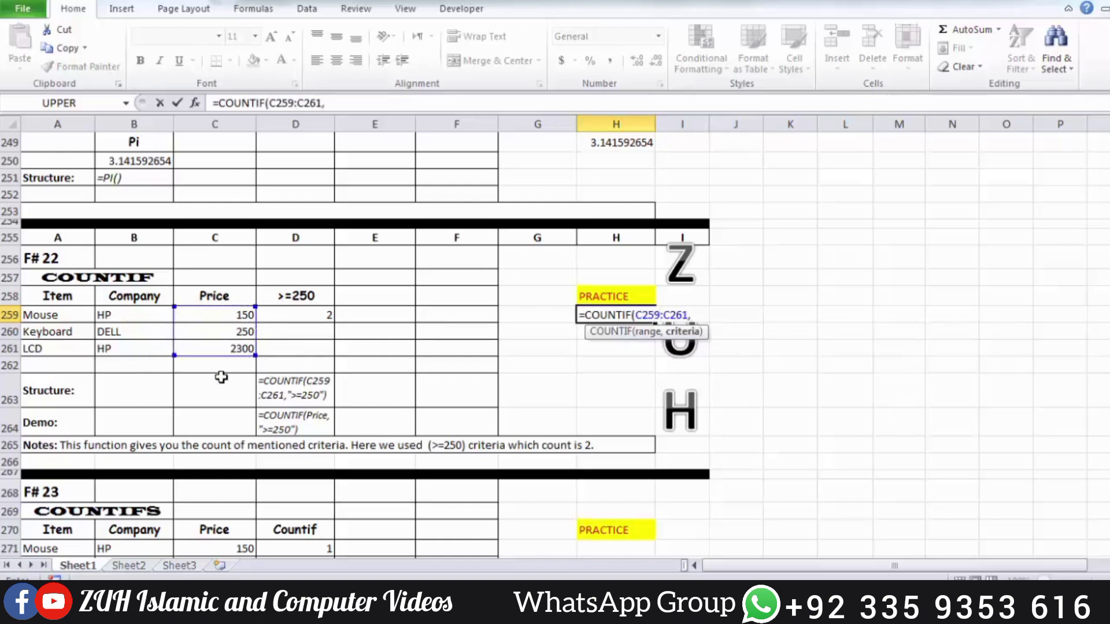
{"action": "type", "text": "\">=250\")"}
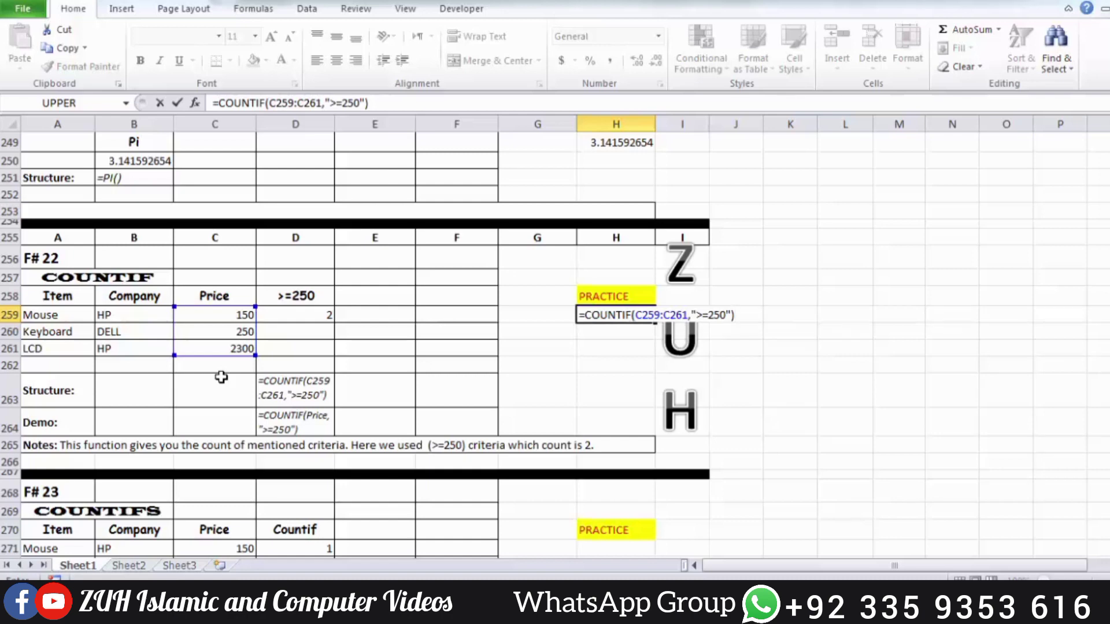
{"action": "key", "text": "Return"}
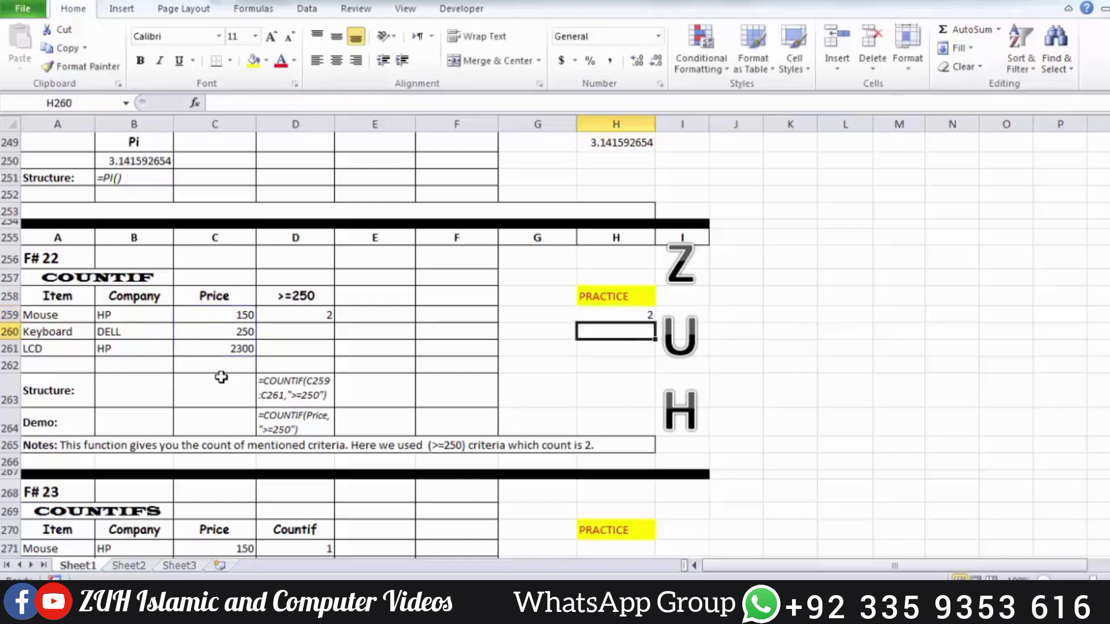
{"action": "left_click", "coordinate": [238, 334]}
{"action": "left_click", "coordinate": [247, 350]}
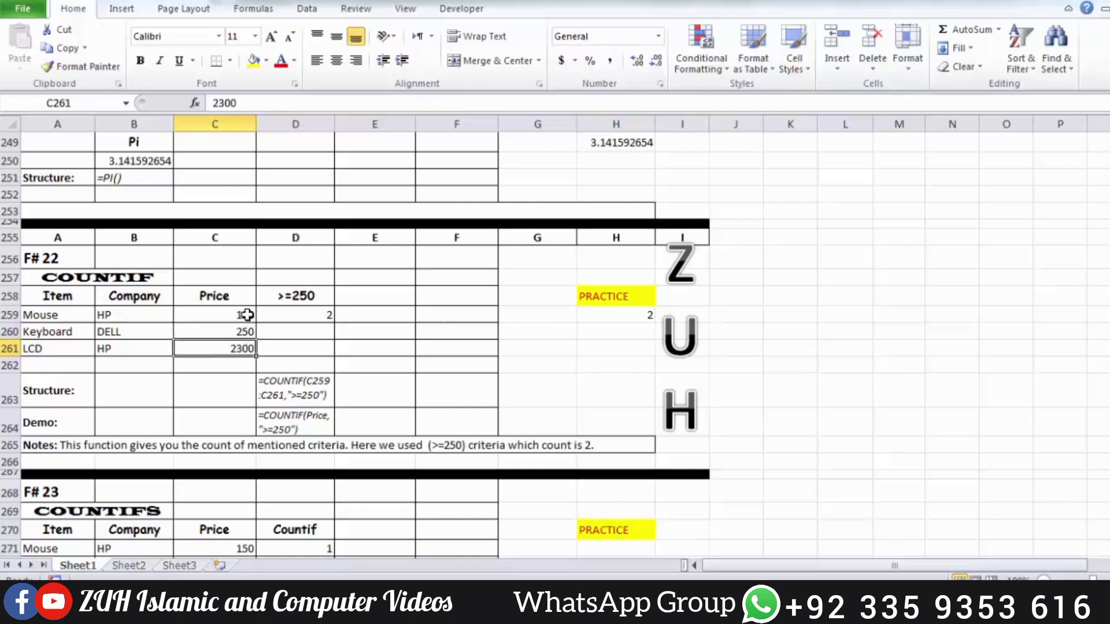
{"action": "left_click", "coordinate": [608, 330]}
{"action": "left_click", "coordinate": [611, 317]}
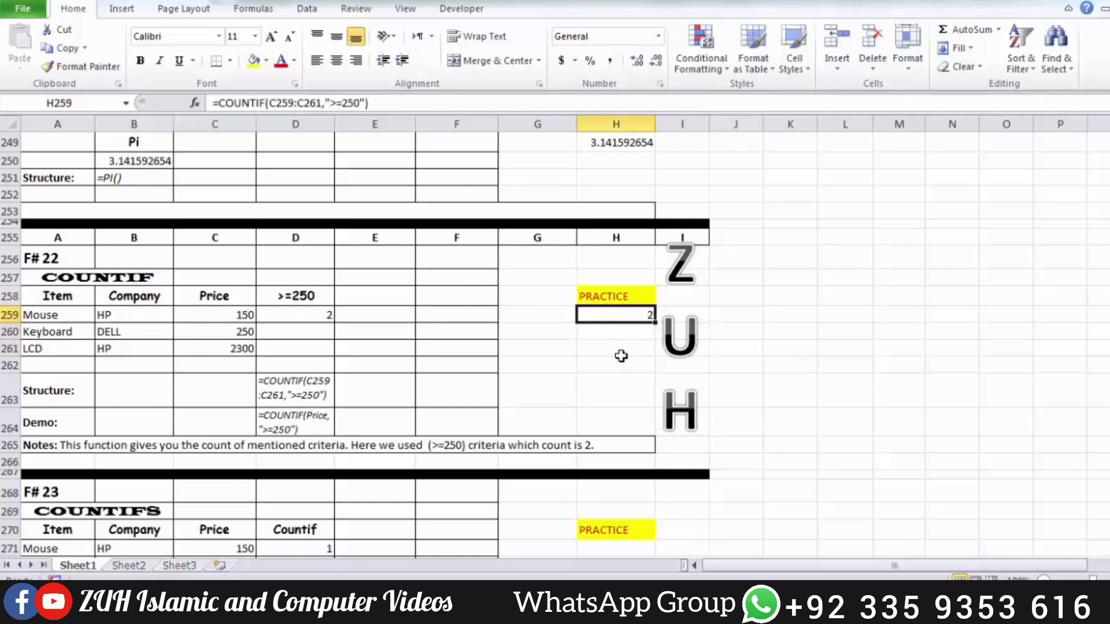
Replace the formula in H259 with =COUNTIF(B259:B261,"HP") to count the HP entries in the Company column
{"action": "left_click", "coordinate": [615, 331]}
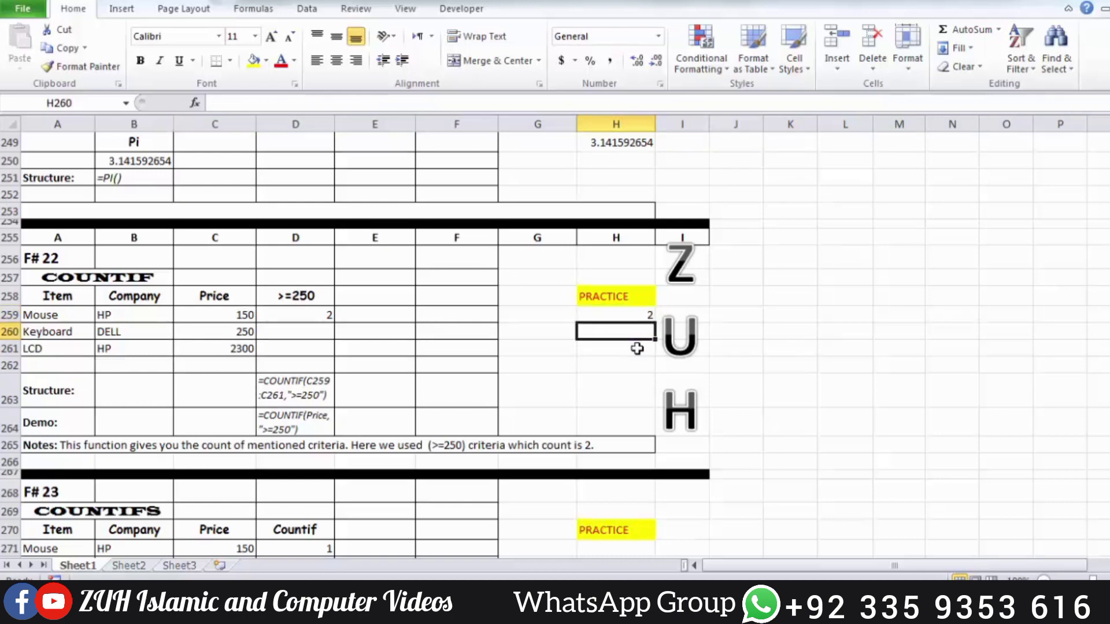
{"action": "key", "text": "Up"}
{"action": "type", "text": "="}
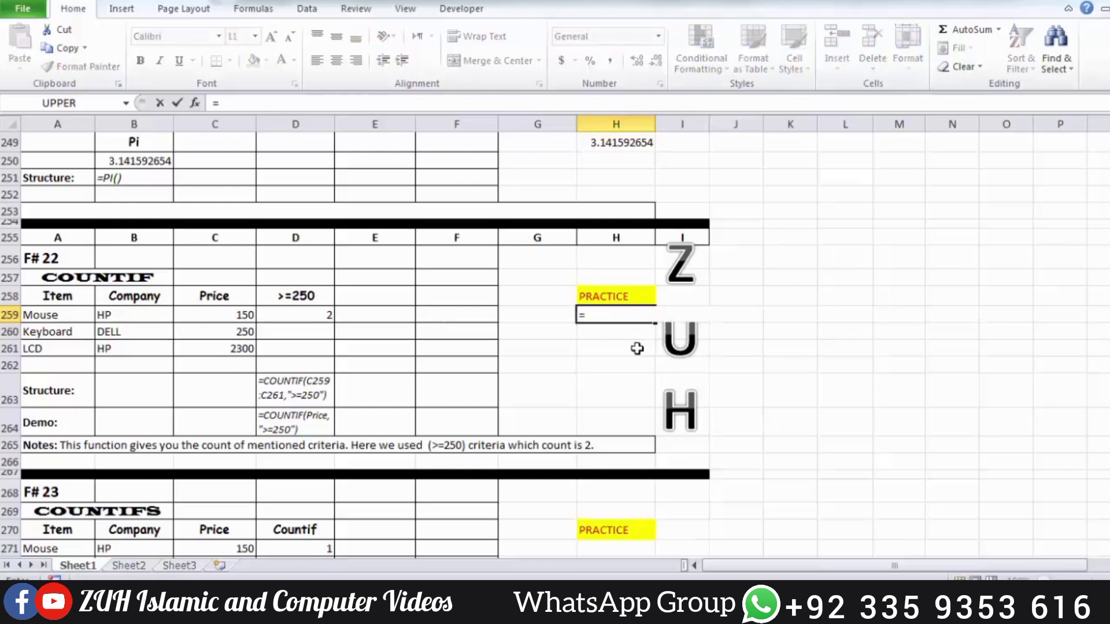
{"action": "type", "text": "coun"}
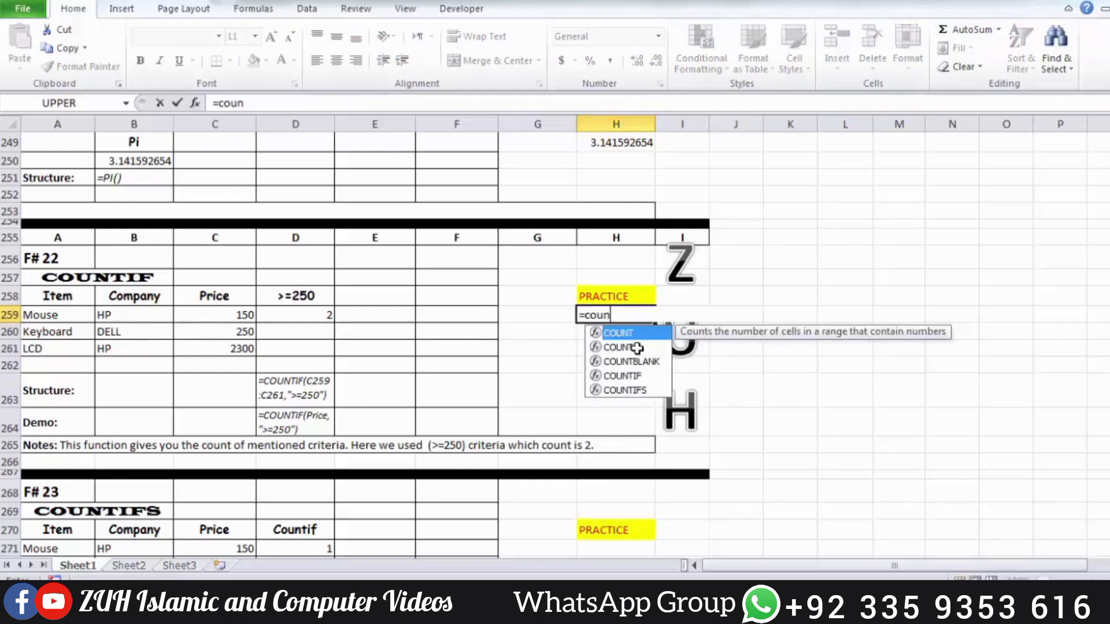
{"action": "type", "text": "tif"}
{"action": "key", "text": "Tab"}
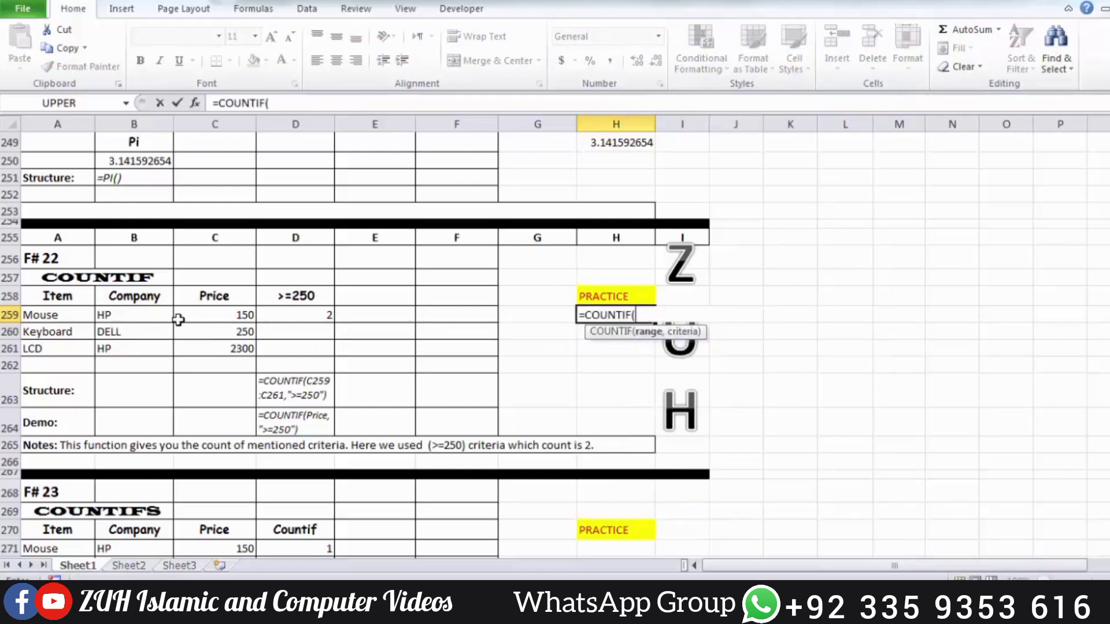
{"action": "left_click_drag", "start_coordinate": [149, 317], "coordinate": [145, 344]}
{"action": "type", "text": ","}
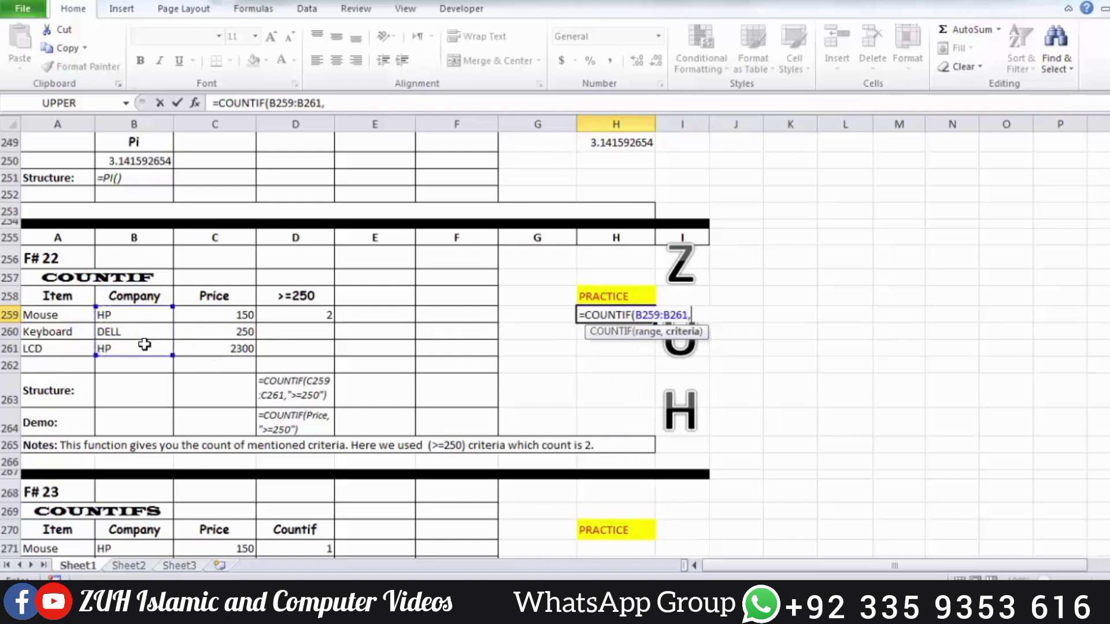
{"action": "type", "text": "\"HP\")"}
{"action": "key", "text": "Return"}
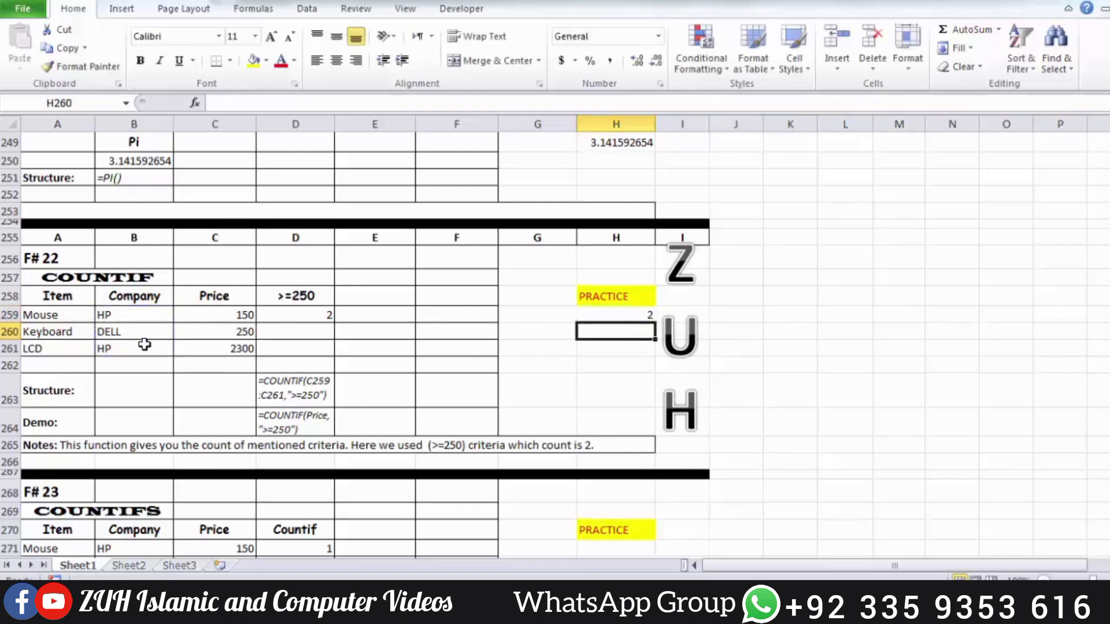
{"action": "key", "text": "Up"}
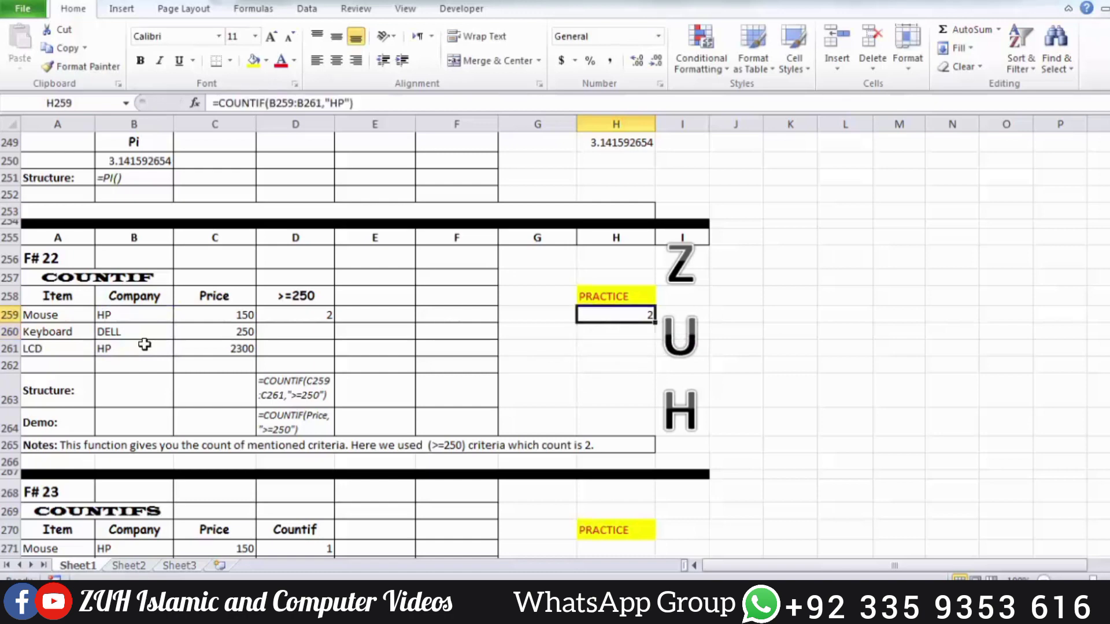
{"action": "left_click", "coordinate": [136, 313]}
Change the LCD's company in B261 to TOShIBA to test the COUNTIF formula
{"action": "left_click", "coordinate": [133, 347]}
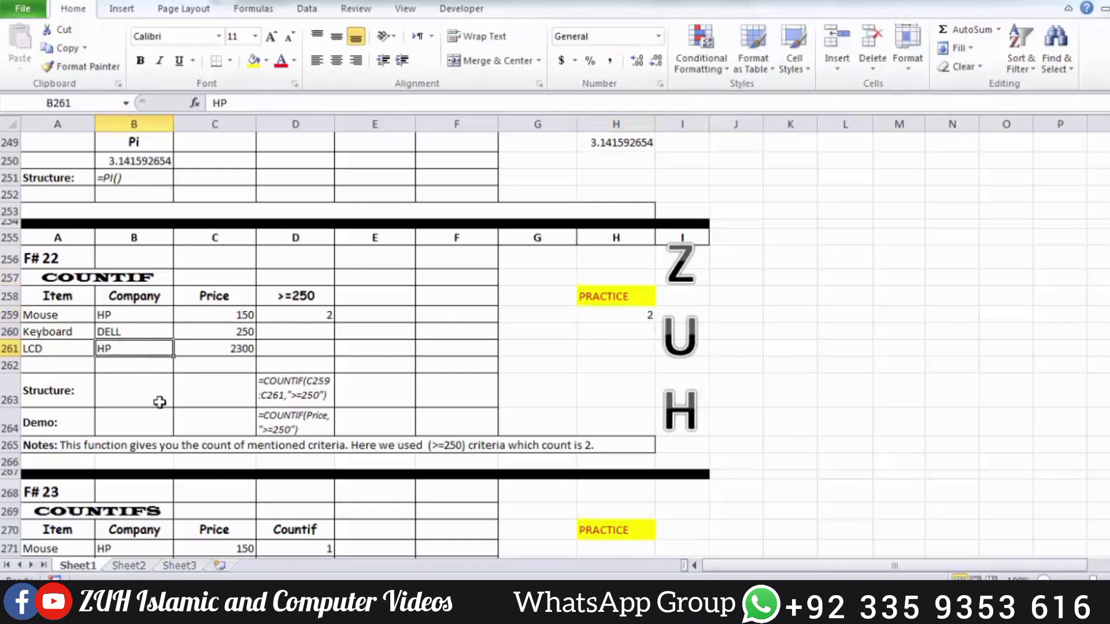
{"action": "type", "text": "TOShI"}
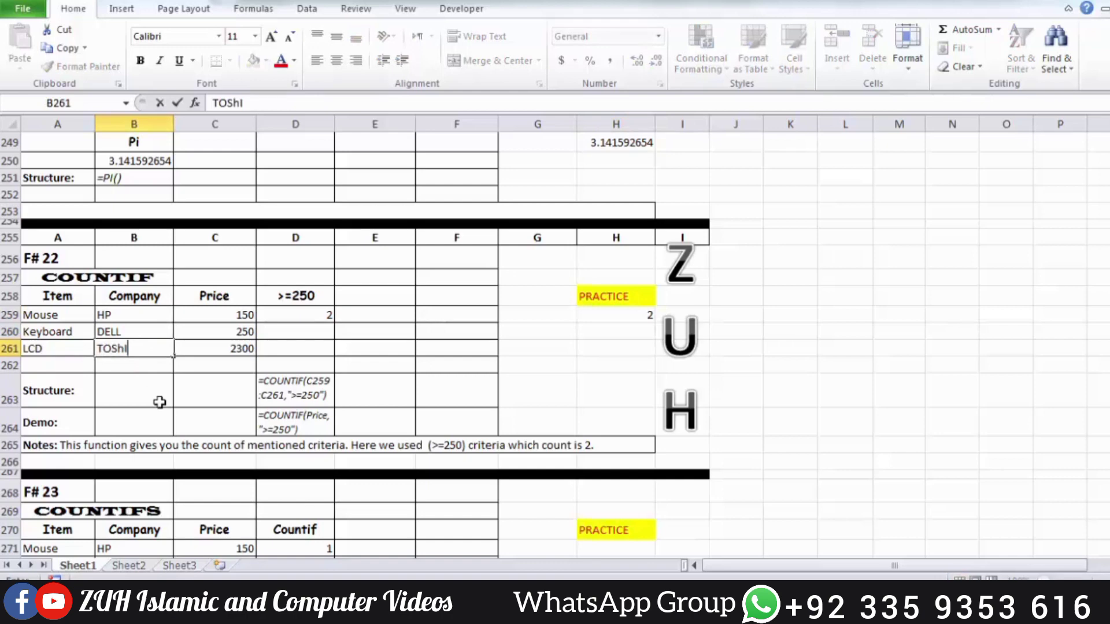
{"action": "type", "text": "BA"}
{"action": "key", "text": "Return"}
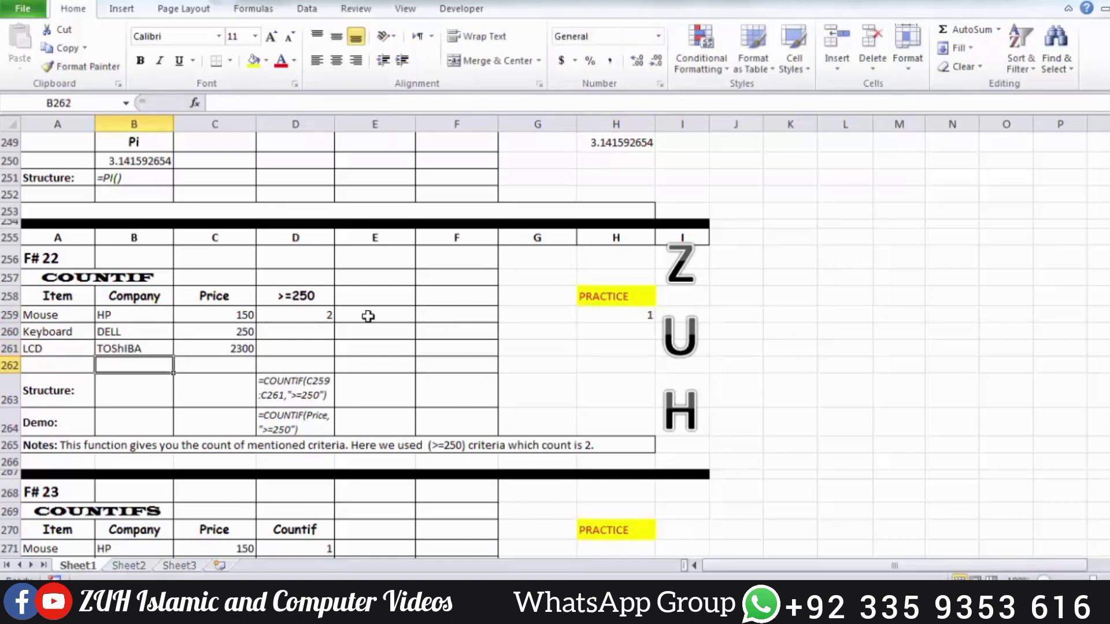
{"action": "left_click", "coordinate": [613, 324]}
Start a COUNTIFS formula in practice cell H271 with the Price range C271:C273 and the criterion ">=250"
{"action": "scroll", "coordinate": [612, 323], "scroll_direction": "down", "scroll_amount": 4}
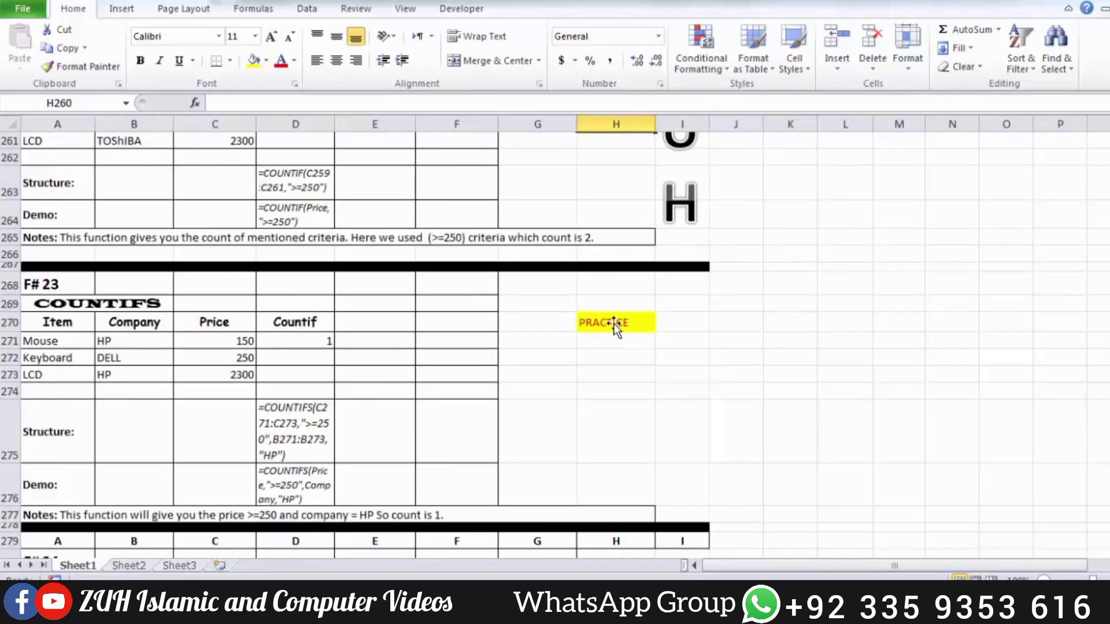
{"action": "left_click", "coordinate": [644, 345]}
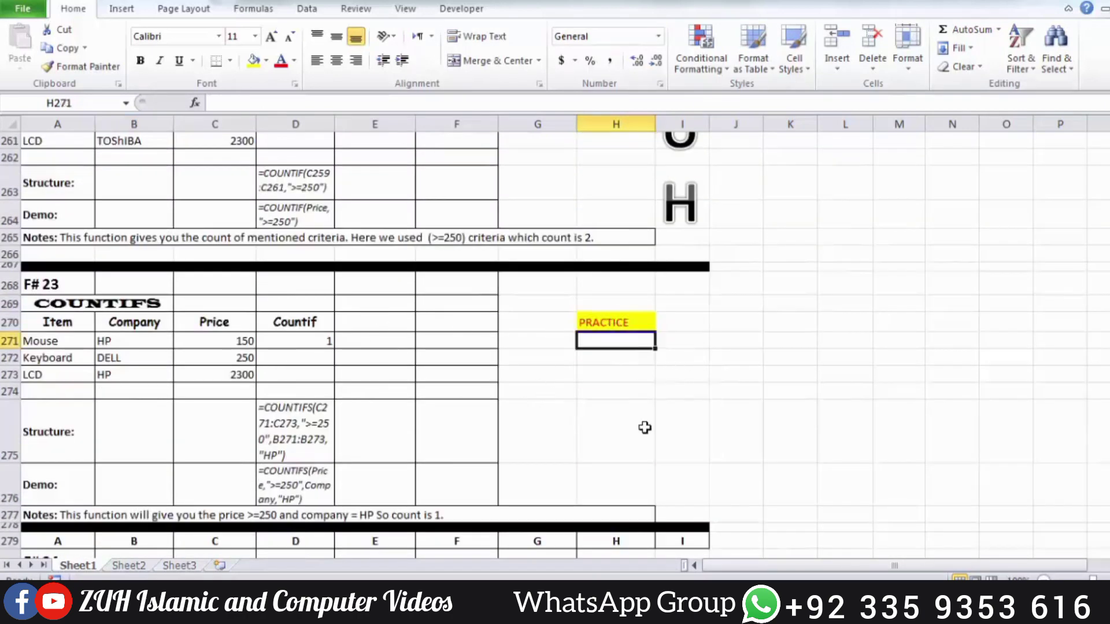
{"action": "type", "text": "=countifs"}
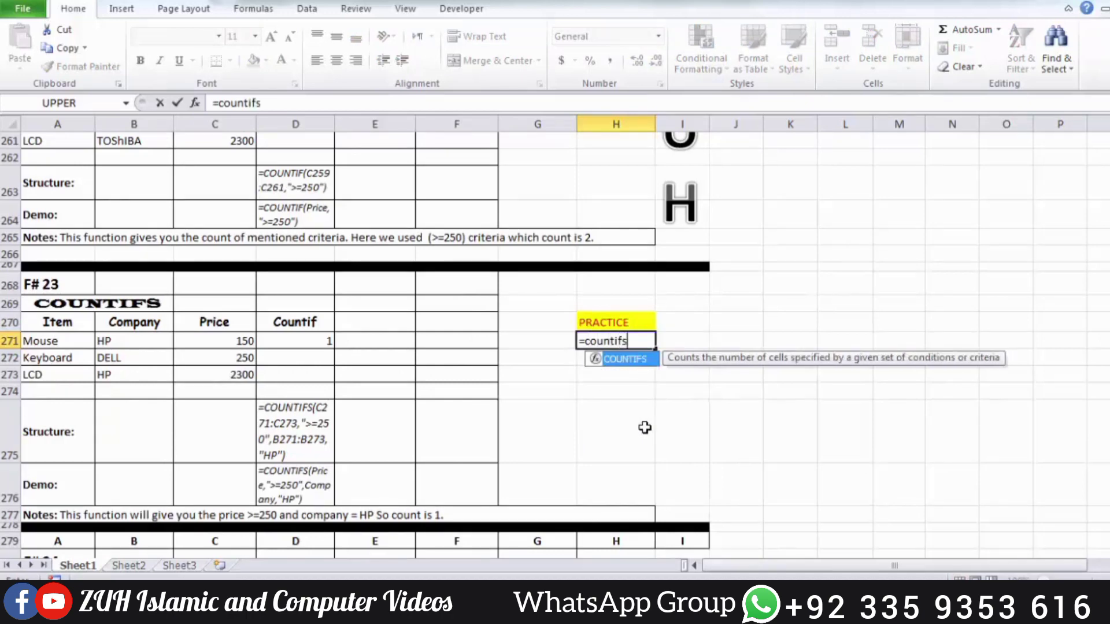
{"action": "key", "text": "Tab"}
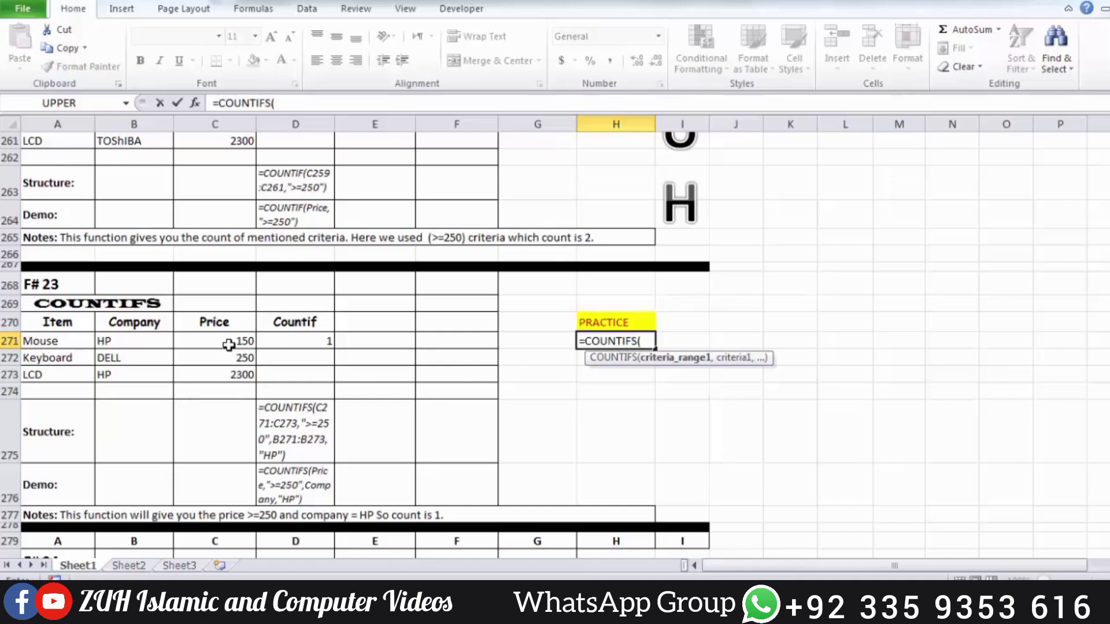
{"action": "left_click_drag", "start_coordinate": [228, 344], "coordinate": [225, 379]}
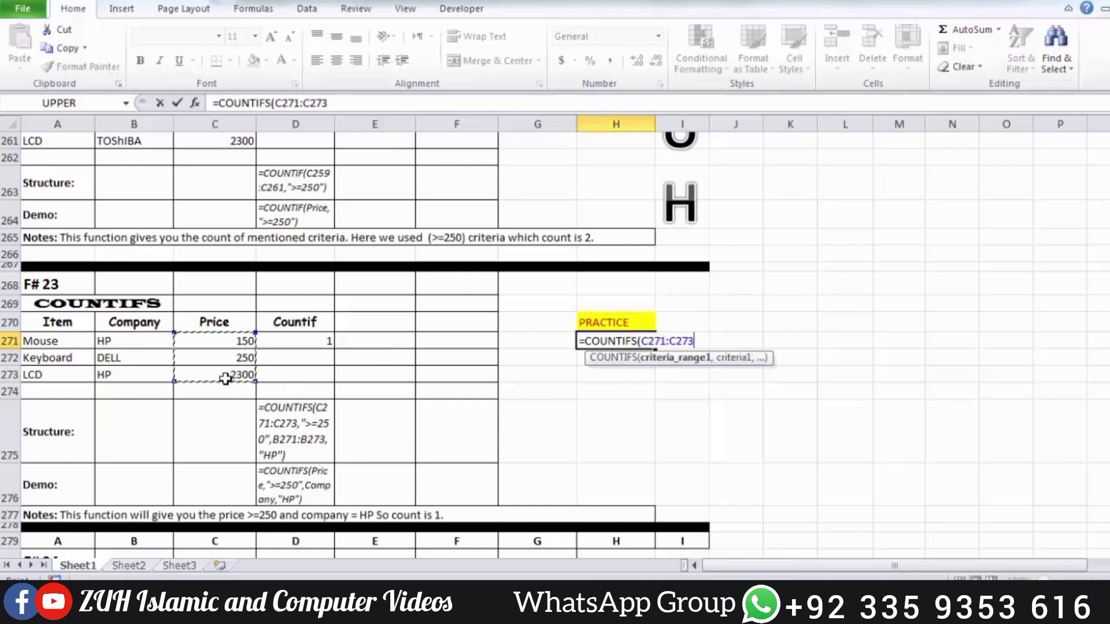
{"action": "type", "text": ",\">"}
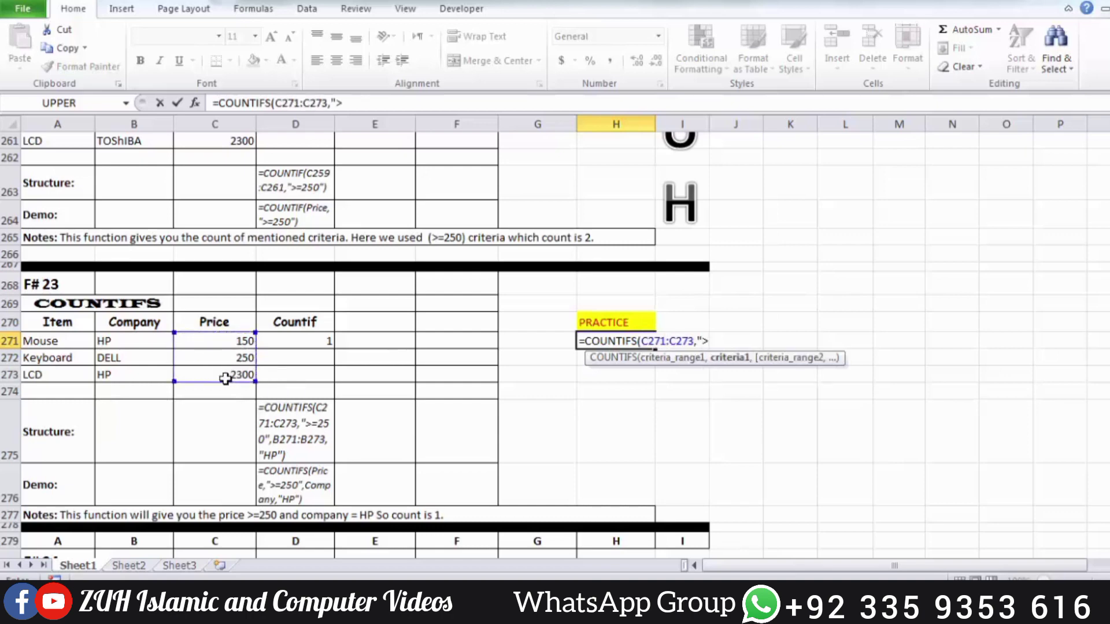
{"action": "type", "text": "=250\","}
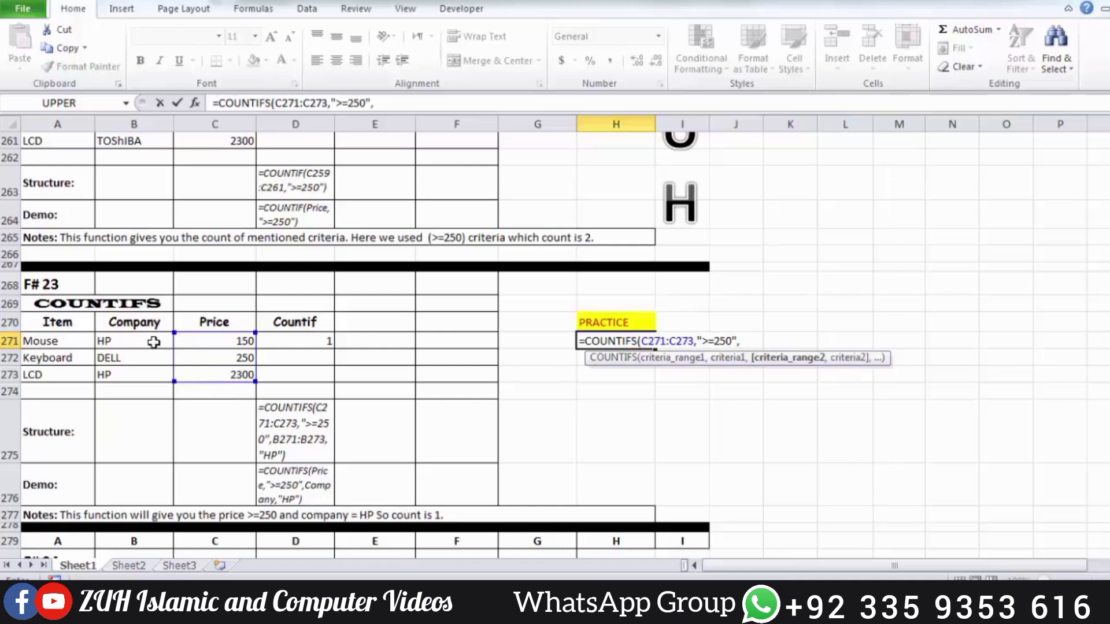
Complete the H271 formula with the Company range B271:B273 and the criterion "HP", and enter it
{"action": "left_click_drag", "start_coordinate": [152, 342], "coordinate": [148, 372]}
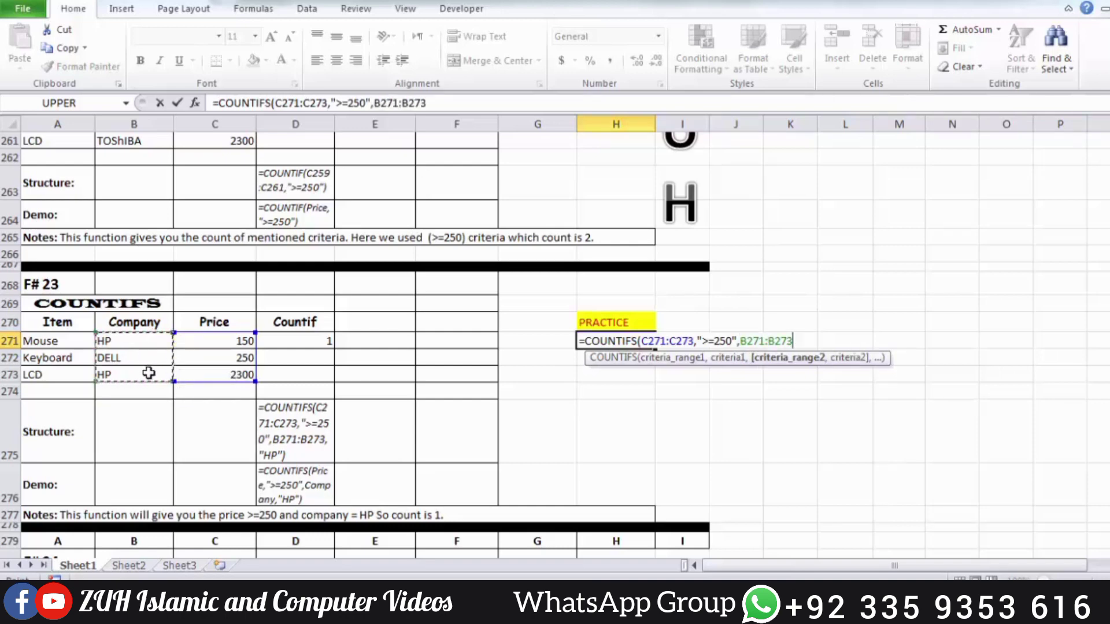
{"action": "type", "text": ",\""}
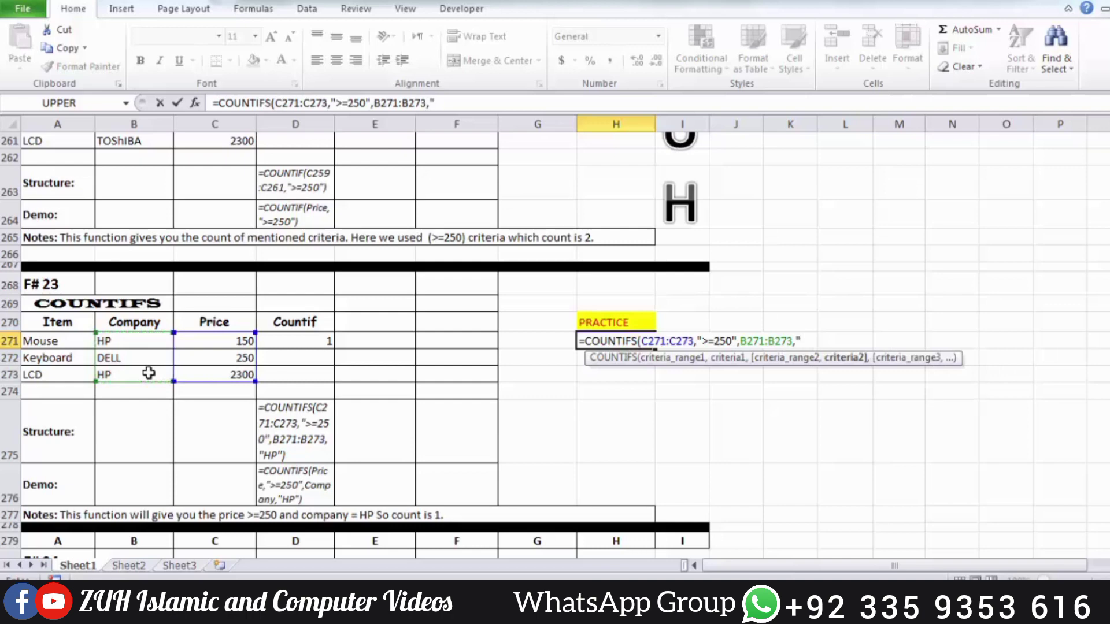
{"action": "type", "text": "HP\")"}
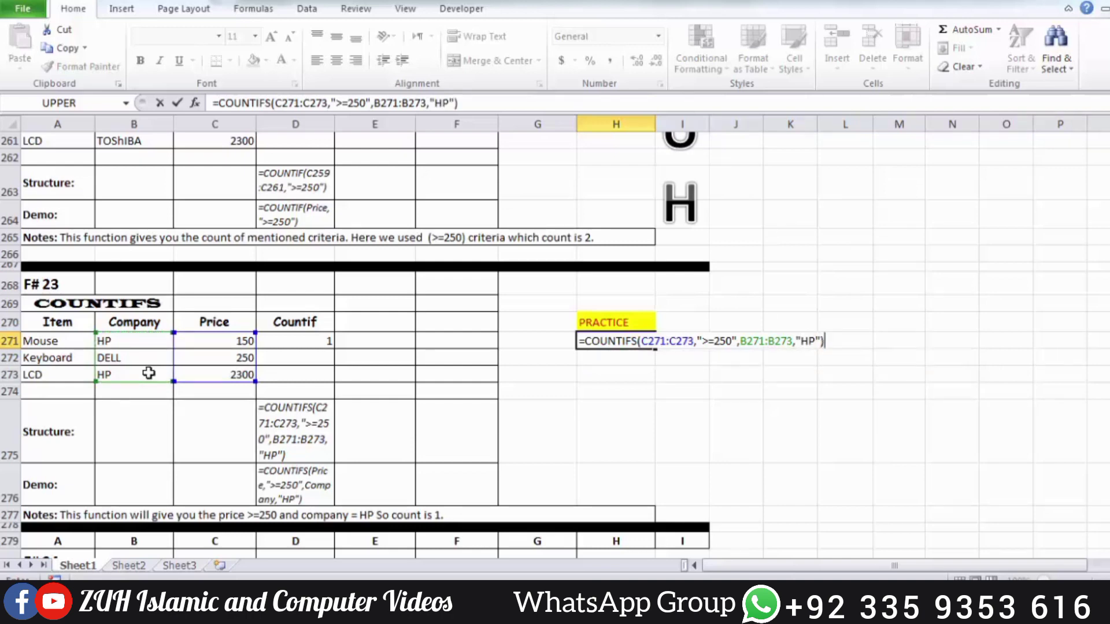
{"action": "key", "text": "Return"}
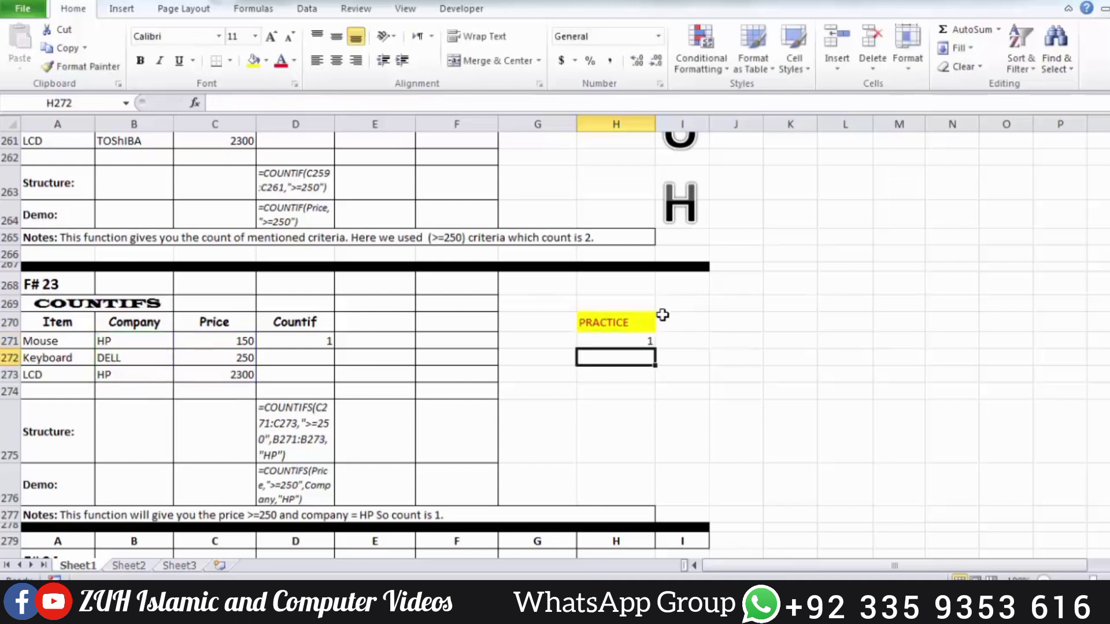
Review the formula in H271 and set the LCD's price in C273 to 200 to test it
{"action": "left_click", "coordinate": [632, 334]}
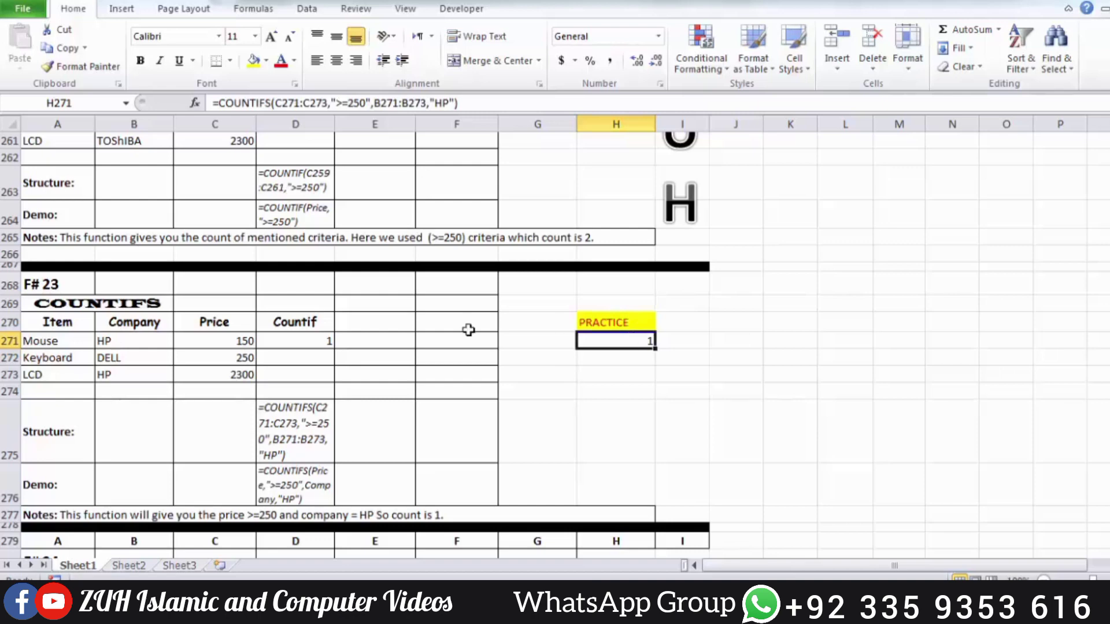
{"action": "left_click_drag", "start_coordinate": [157, 377], "coordinate": [205, 376]}
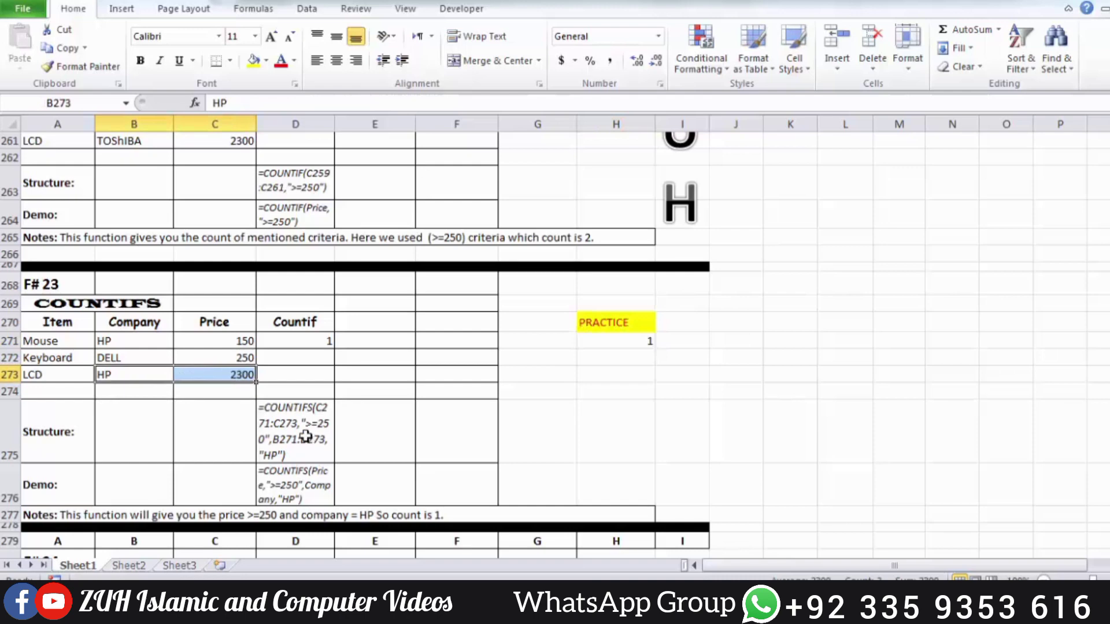
{"action": "left_click", "coordinate": [238, 377]}
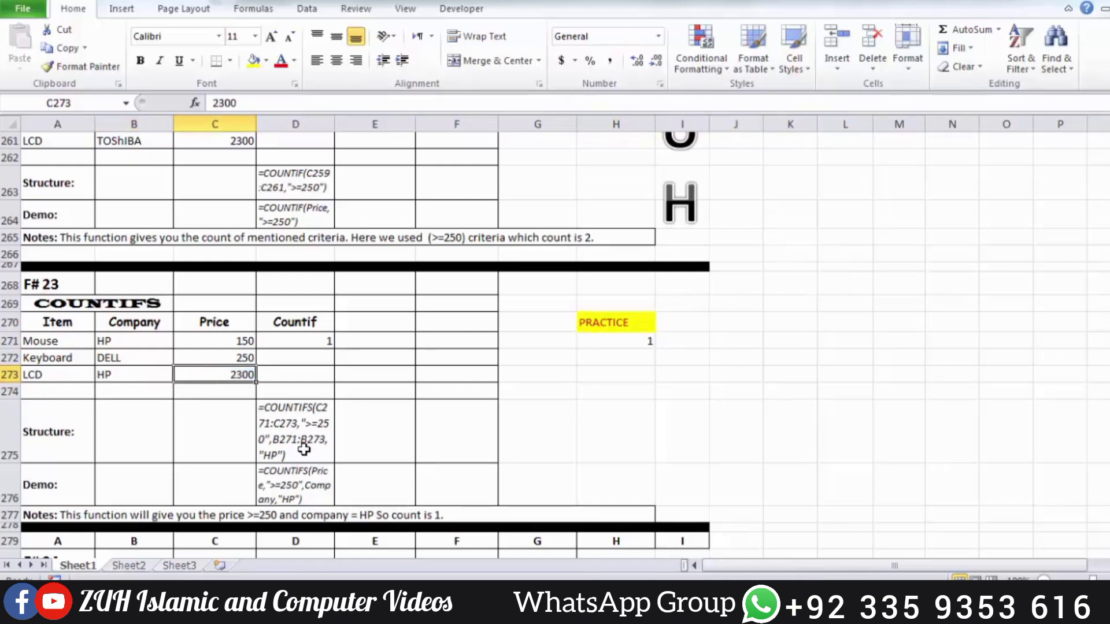
{"action": "type", "text": "200"}
{"action": "key", "text": "Return"}
{"action": "key", "text": "Up"}
Check the COUNTIFS formula in H271 against the company and price entries of the Mouse, Keyboard and LCD
{"action": "left_click", "coordinate": [128, 342]}
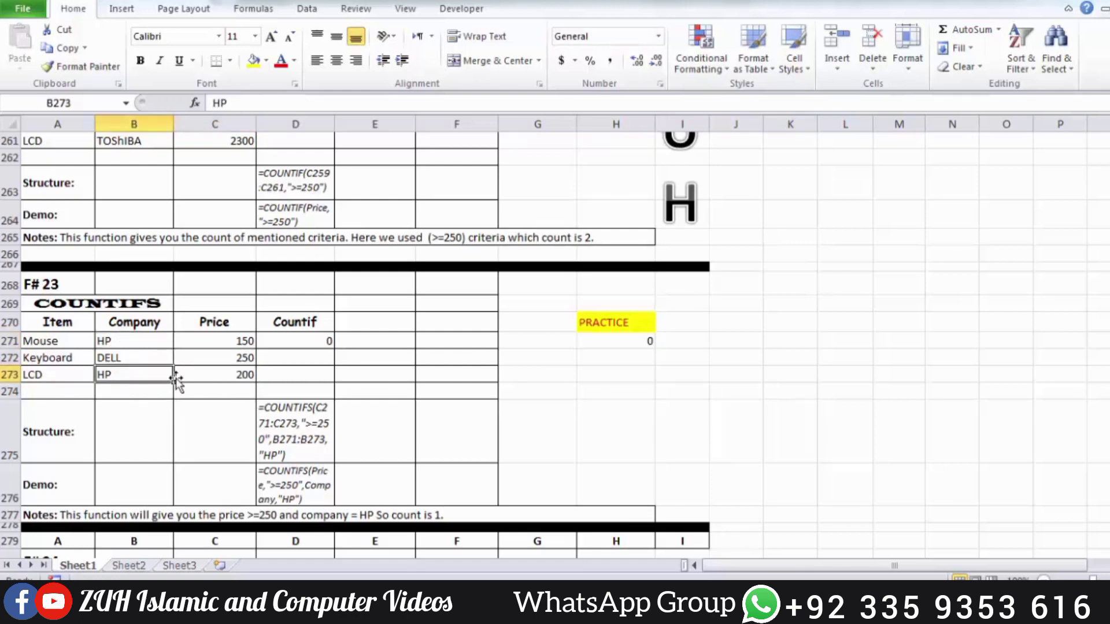
{"action": "left_click", "coordinate": [237, 345]}
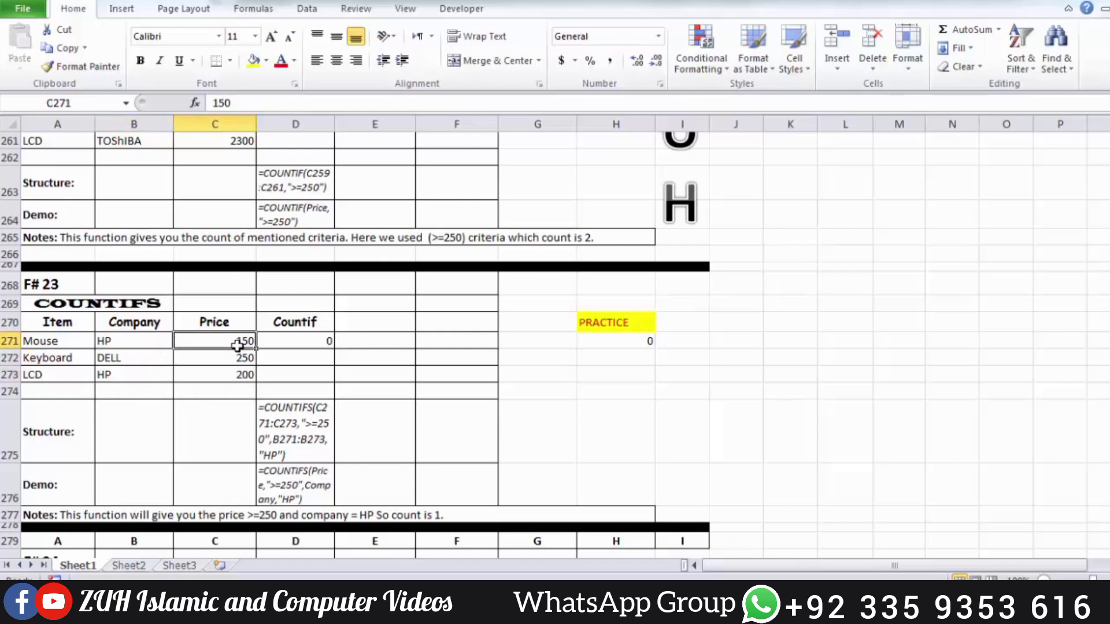
{"action": "left_click", "coordinate": [244, 374]}
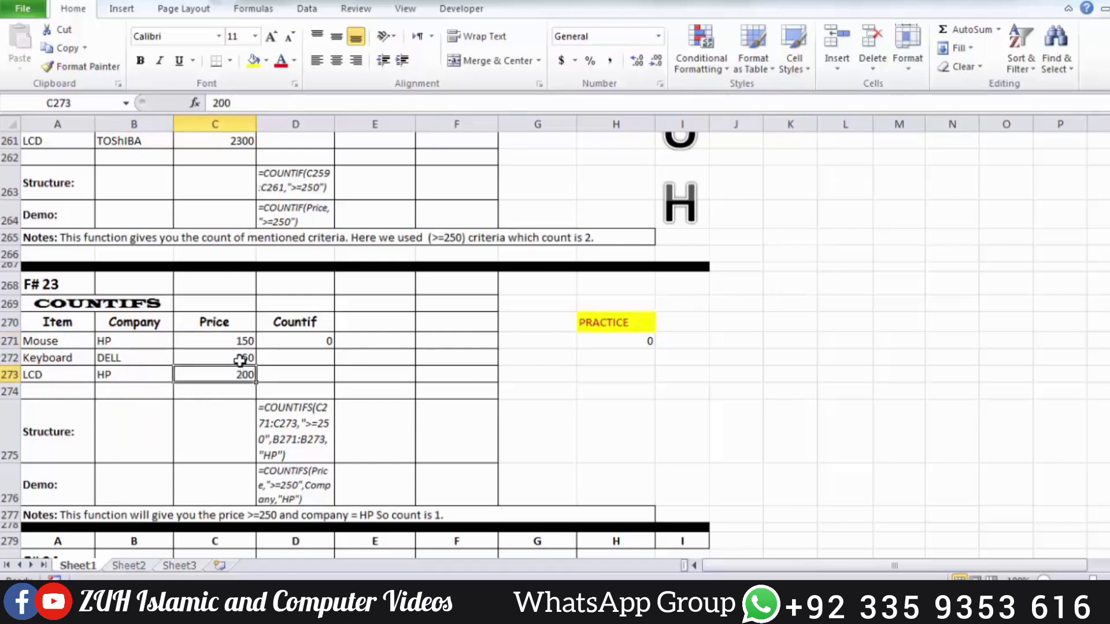
{"action": "left_click", "coordinate": [239, 360]}
{"action": "left_click", "coordinate": [135, 358]}
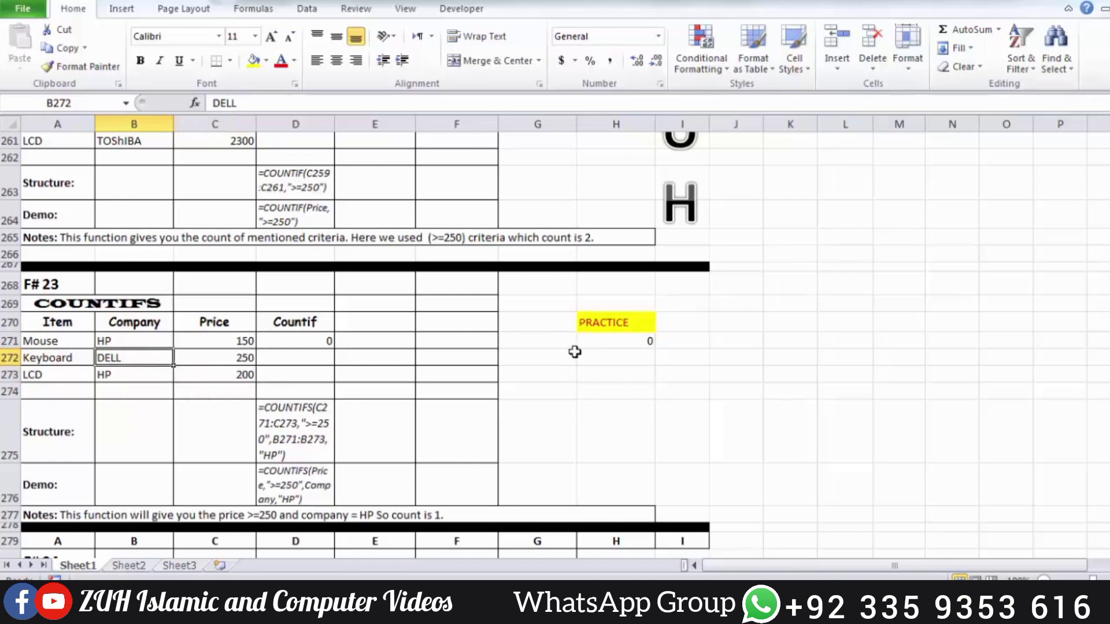
{"action": "left_click", "coordinate": [618, 340]}
Start an AVERAGEIF formula in practice cell H283 with the Program column B283:B286 as its range
{"action": "scroll", "coordinate": [619, 340], "scroll_direction": "down", "scroll_amount": 5}
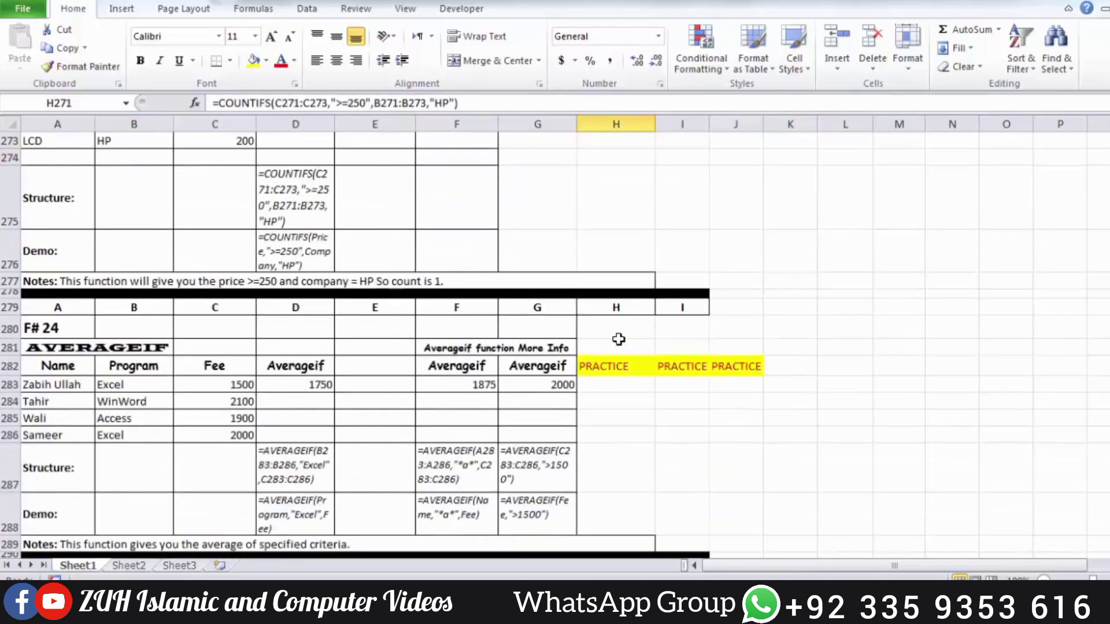
{"action": "left_click", "coordinate": [627, 289]}
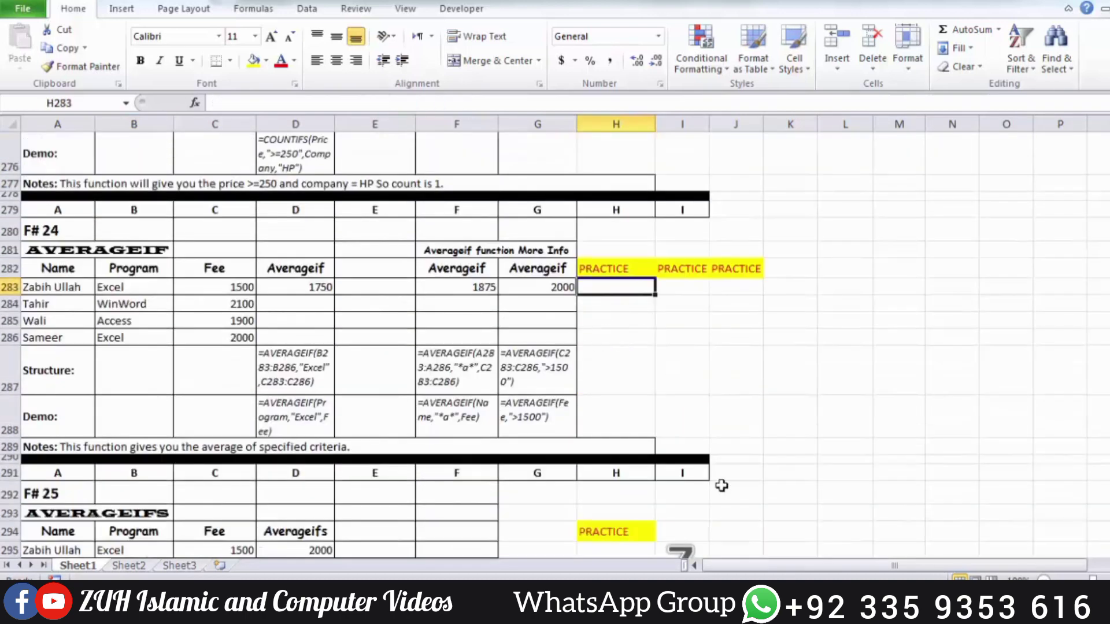
{"action": "type", "text": "=aver"}
{"action": "type", "text": "ageif"}
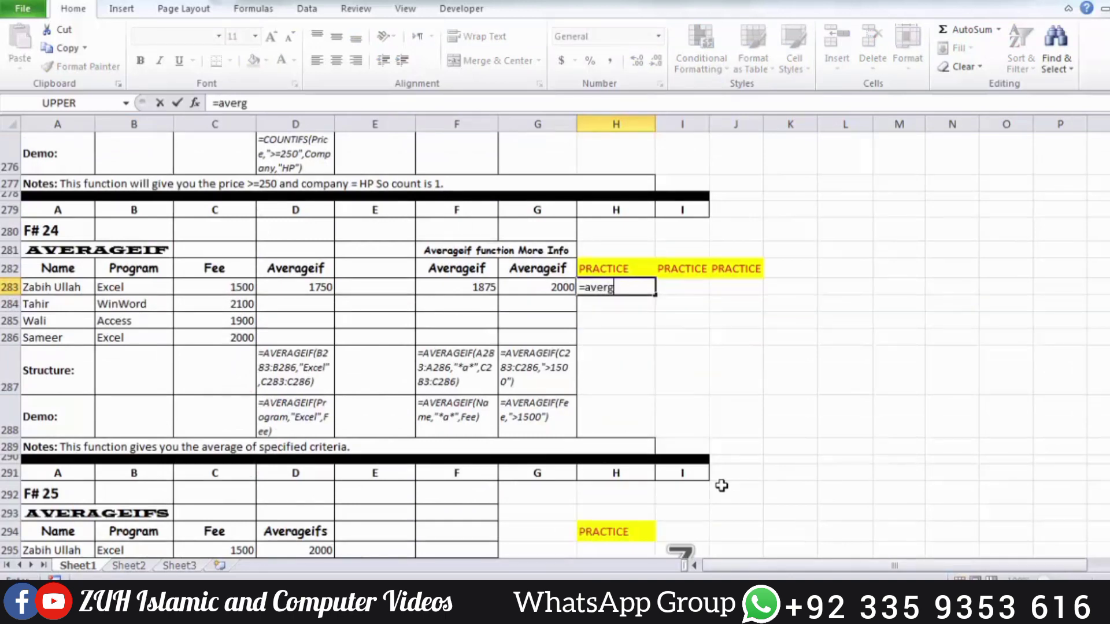
{"action": "key", "text": "Tab"}
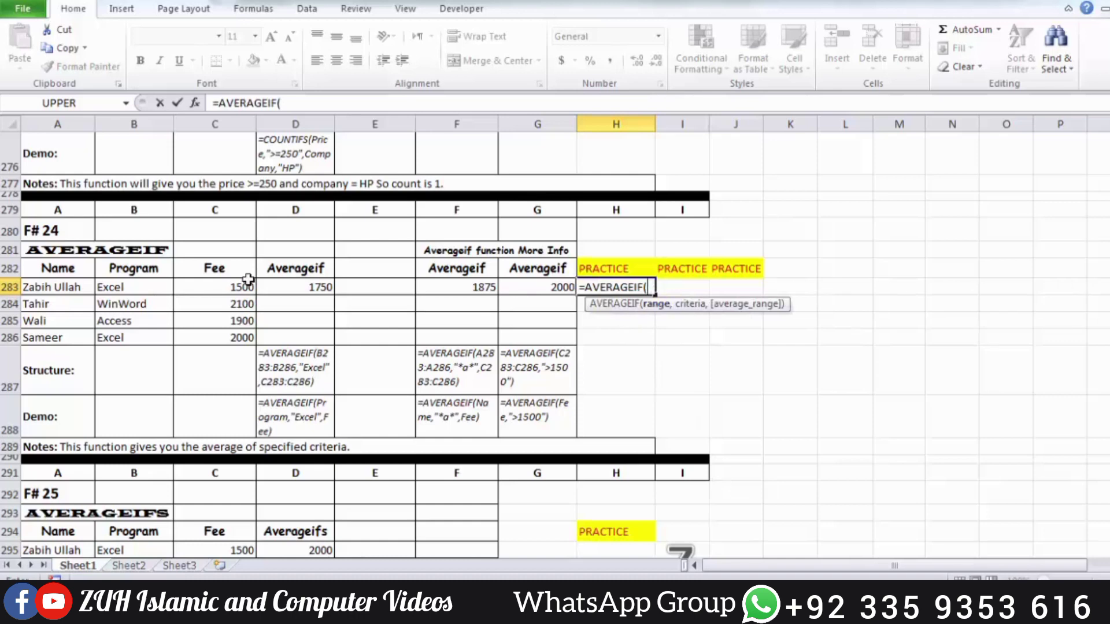
{"action": "left_click_drag", "start_coordinate": [218, 286], "coordinate": [216, 336]}
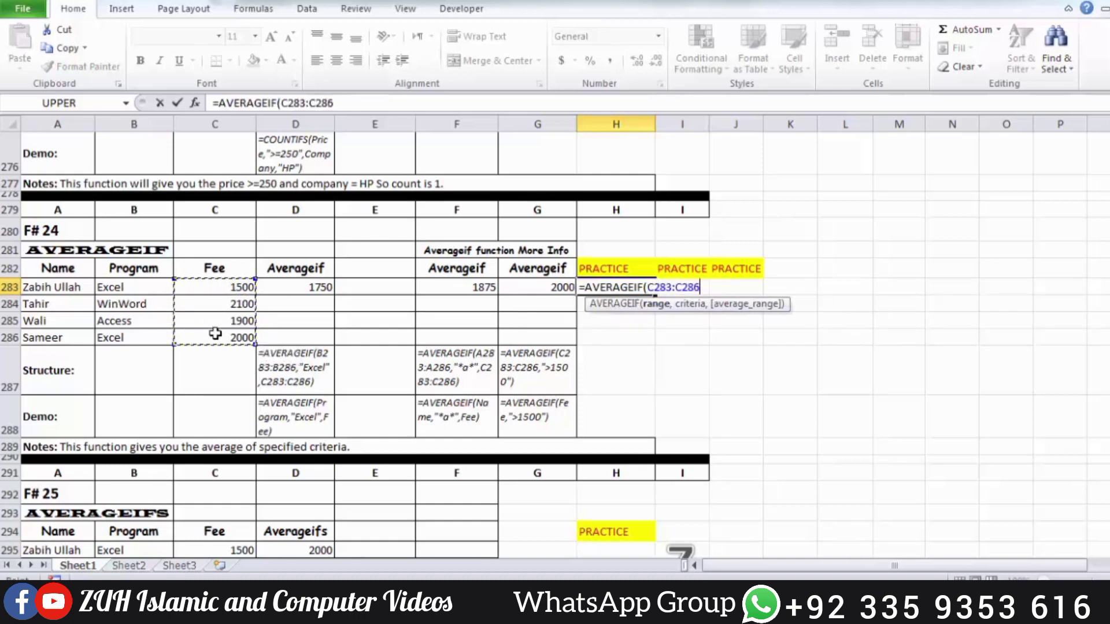
{"action": "left_click_drag", "start_coordinate": [141, 286], "coordinate": [144, 339]}
{"action": "type", "text": ","}
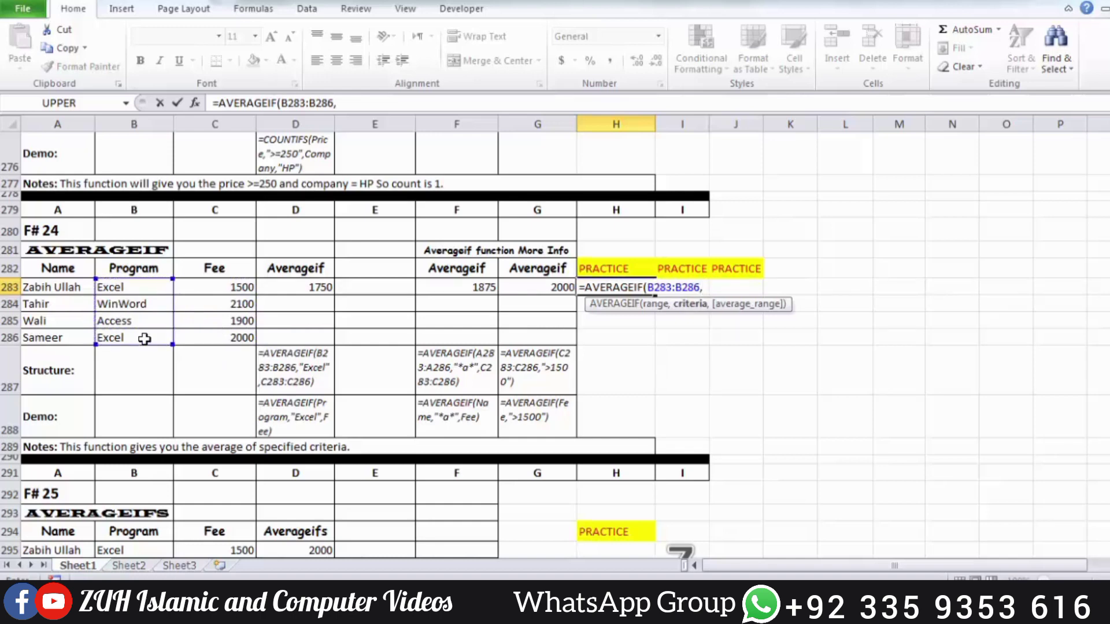
{"action": "type", "text": "\"Excel\","}
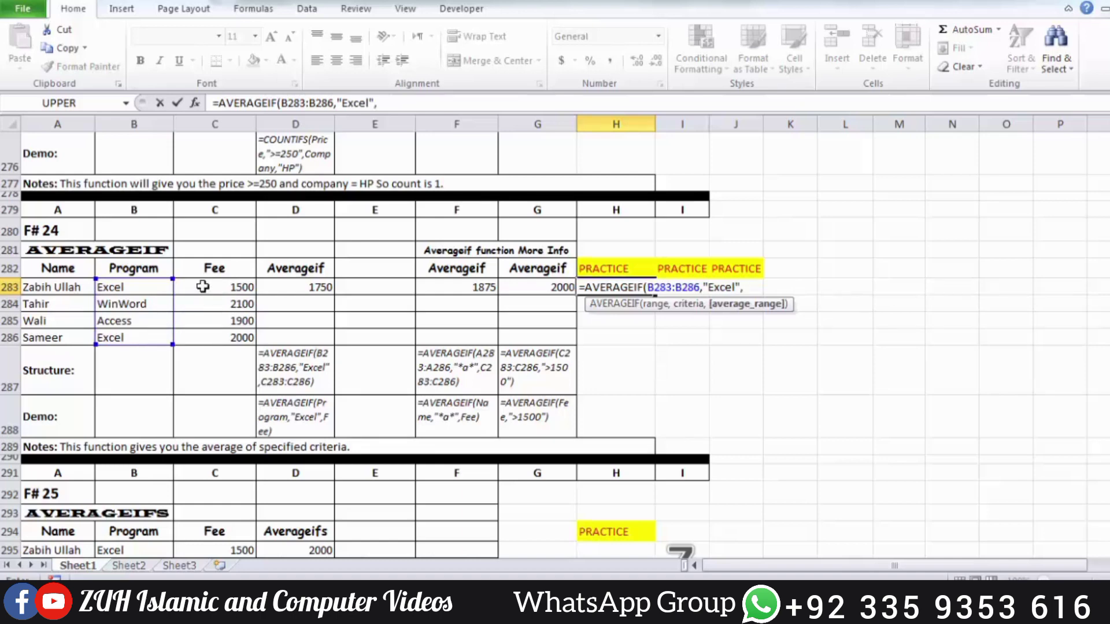
Complete the H283 formula with the criterion "Excel" and the Fee average range C283:C286, and enter it
{"action": "left_click_drag", "start_coordinate": [203, 288], "coordinate": [205, 340]}
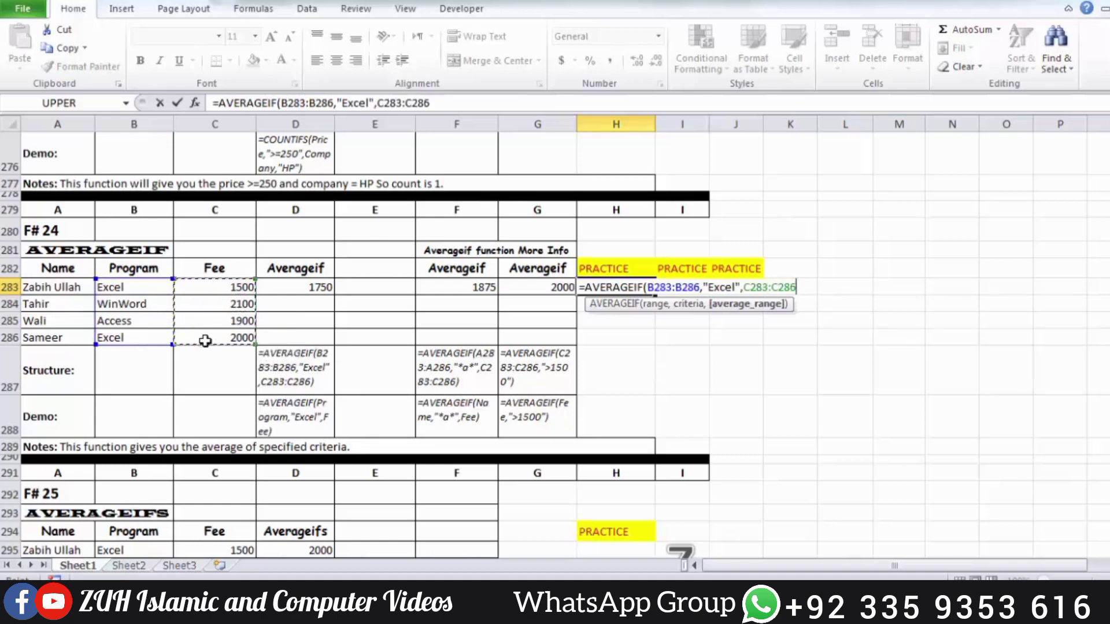
{"action": "type", "text": ")"}
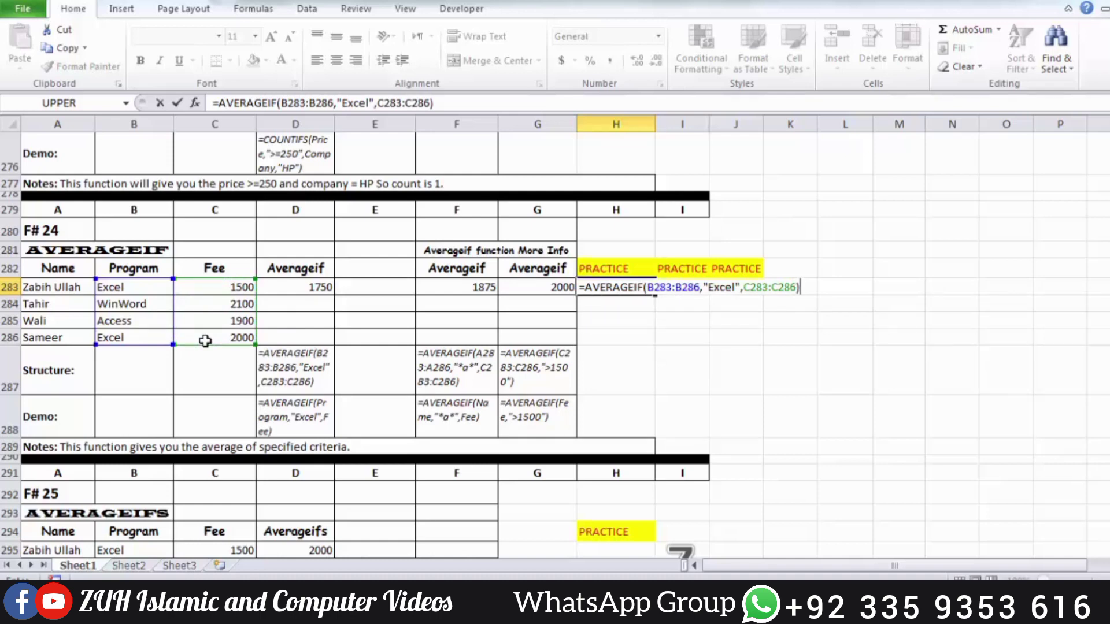
{"action": "key", "text": "Return"}
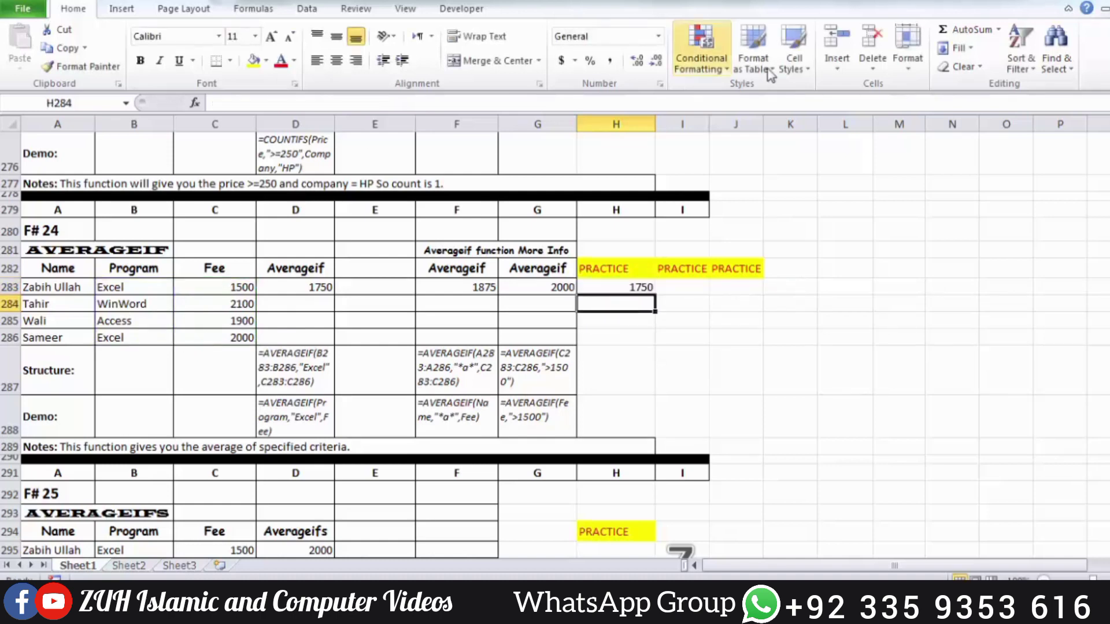
Check the AVERAGEIF formula in H283 against the fees of the two Excel rows, C283 and C286
{"action": "left_click", "coordinate": [643, 287]}
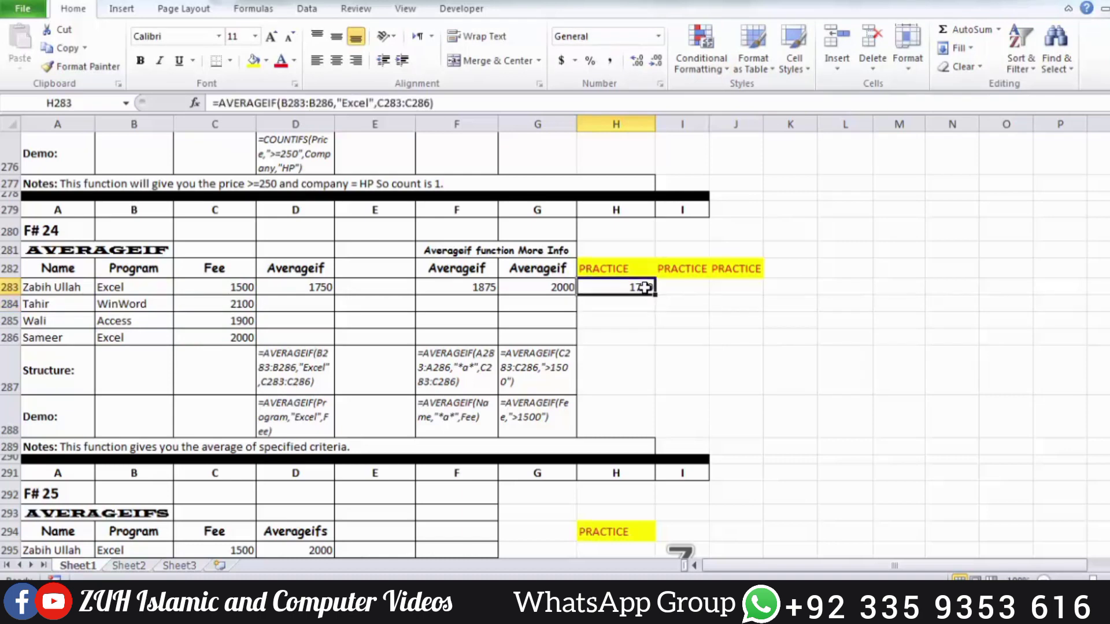
{"action": "left_click", "coordinate": [239, 287]}
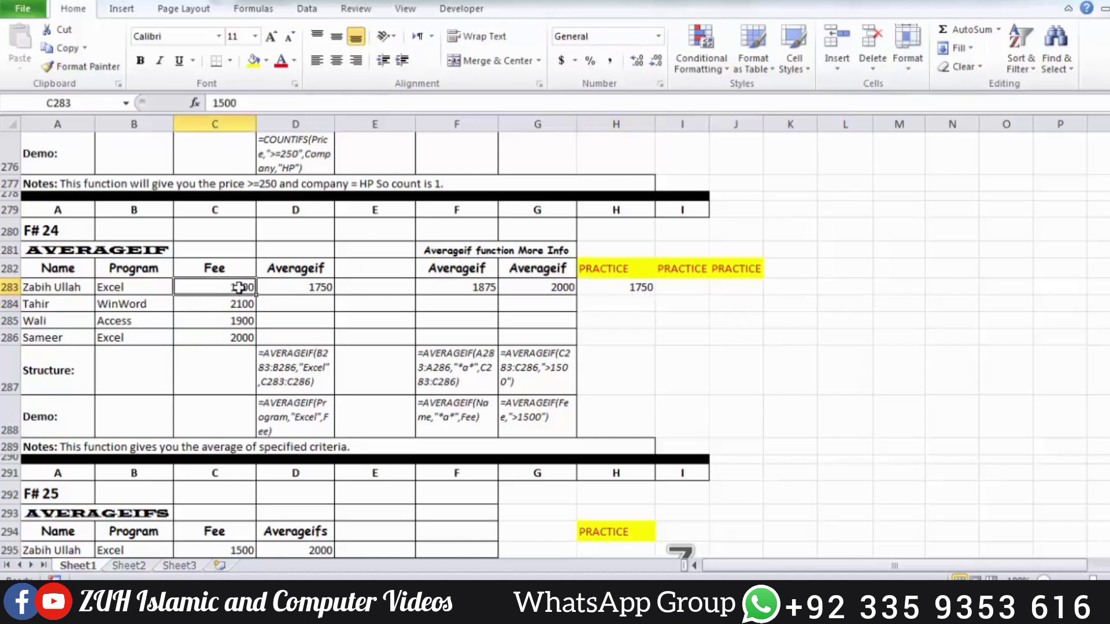
{"action": "left_click", "coordinate": [235, 338]}
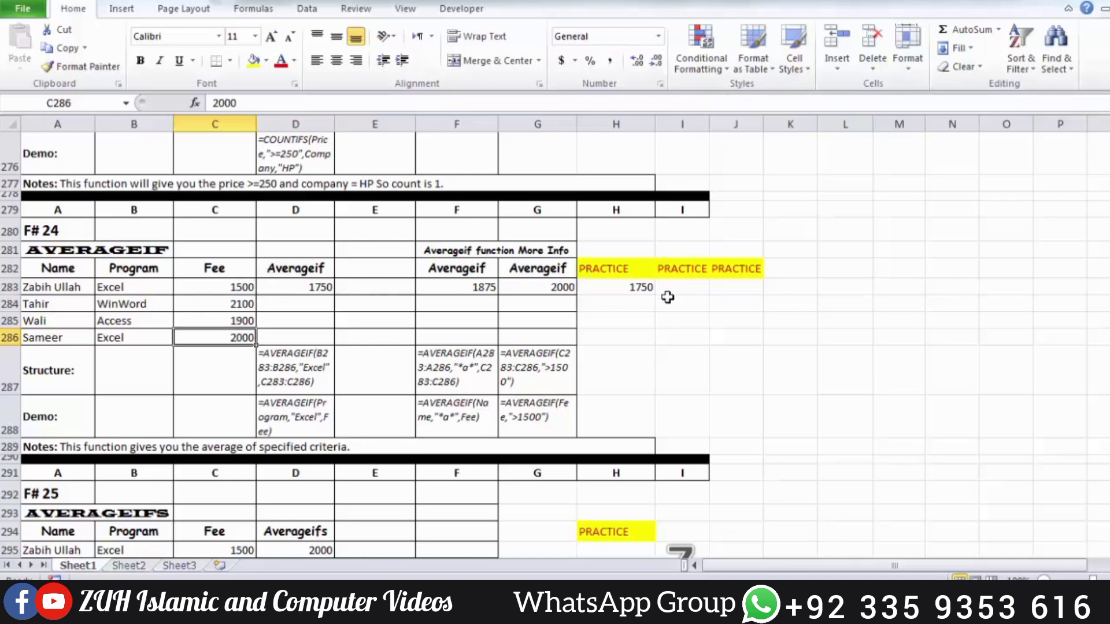
{"action": "left_click", "coordinate": [637, 289]}
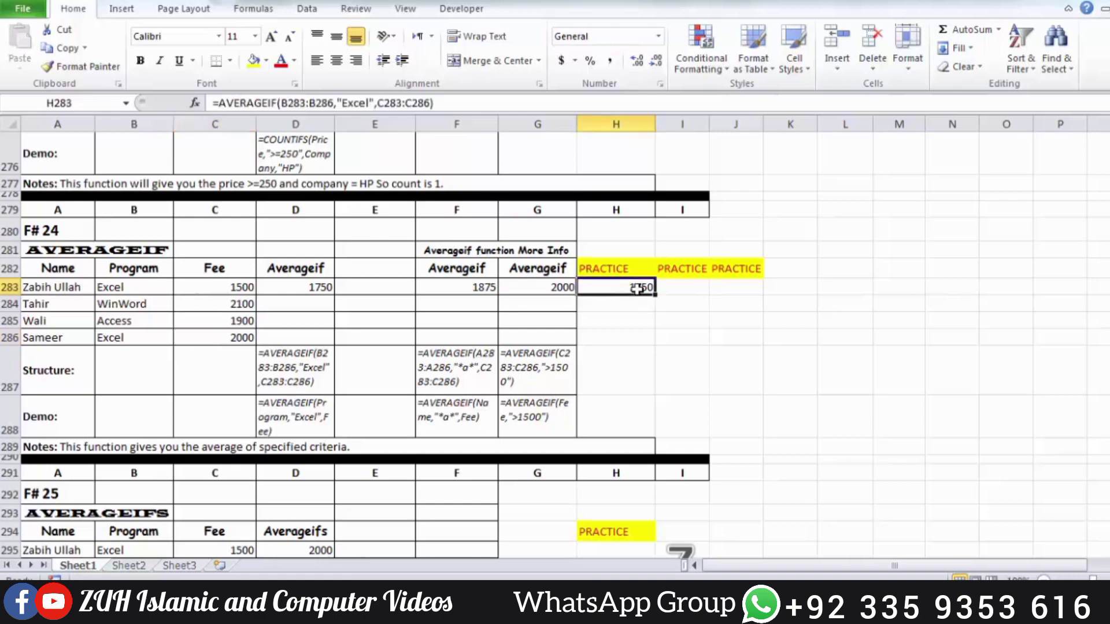
Enter an AVERAGEIF formula in practice cell I283 with range B283:B286, criterion "*a*" and average range C283:C286
{"action": "left_click", "coordinate": [679, 285]}
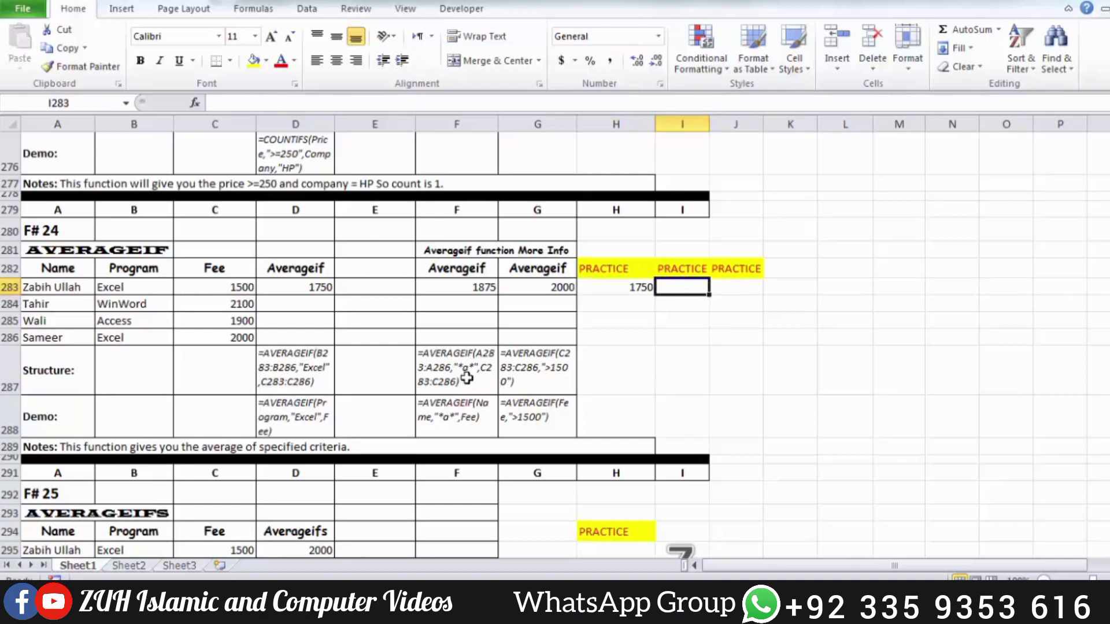
{"action": "type", "text": "=averageif"}
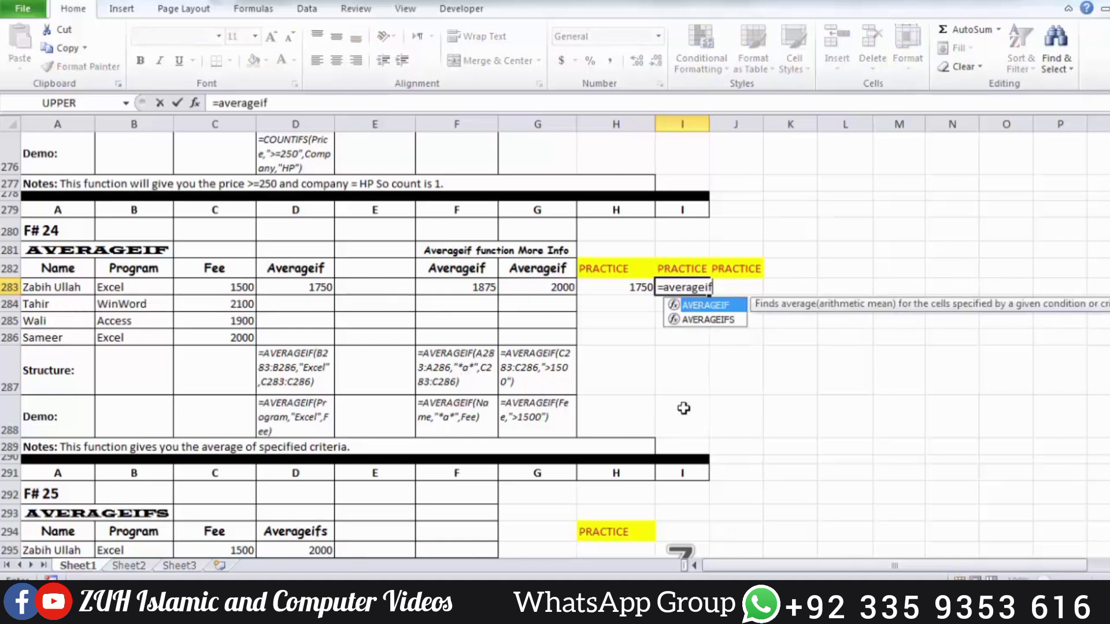
{"action": "key", "text": "Tab"}
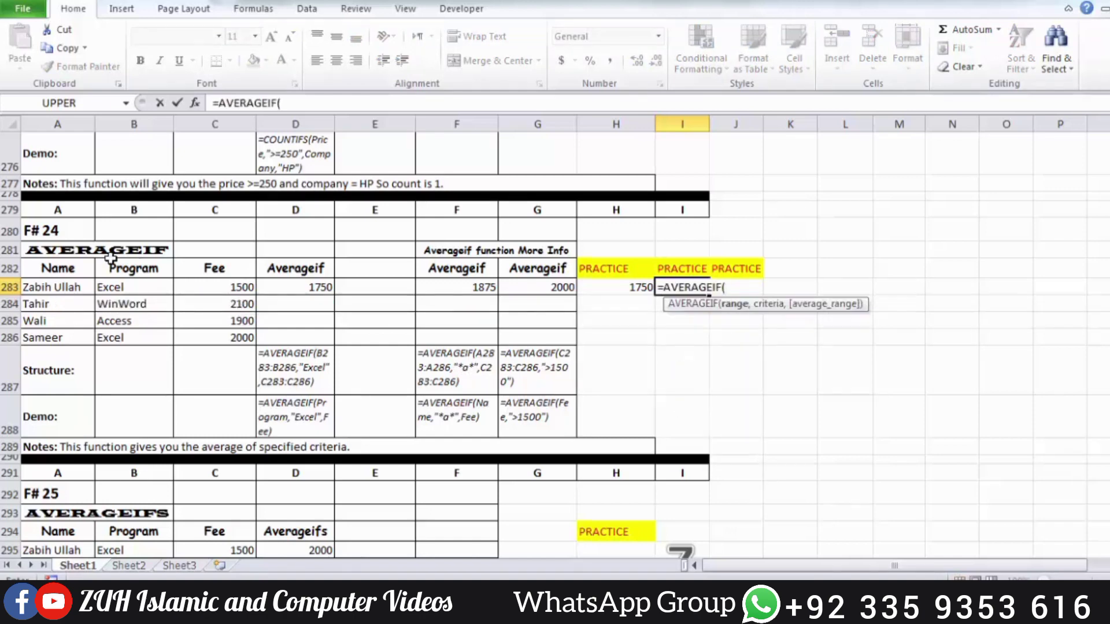
{"action": "left_click_drag", "start_coordinate": [116, 285], "coordinate": [119, 339]}
{"action": "type", "text": ","}
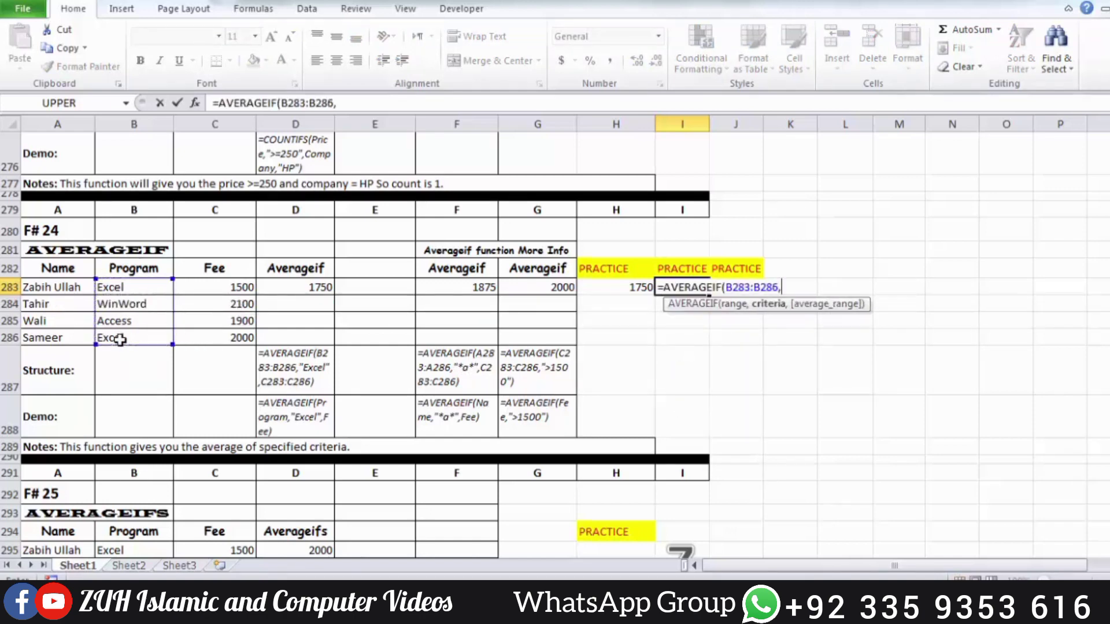
{"action": "type", "text": "\"*a*\","}
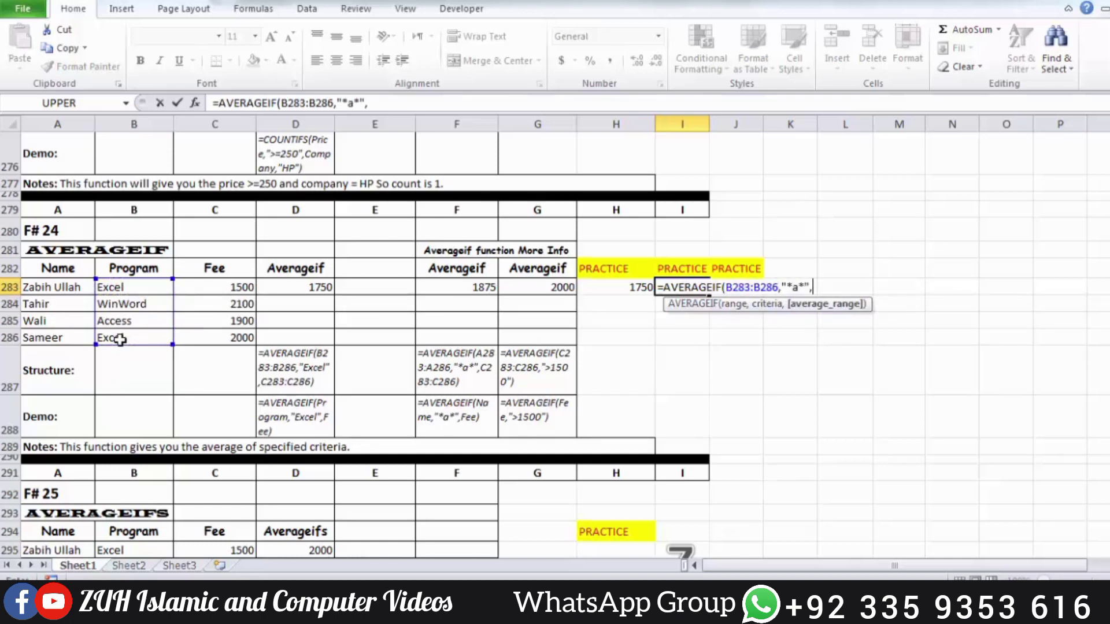
{"action": "left_click_drag", "start_coordinate": [223, 283], "coordinate": [230, 345]}
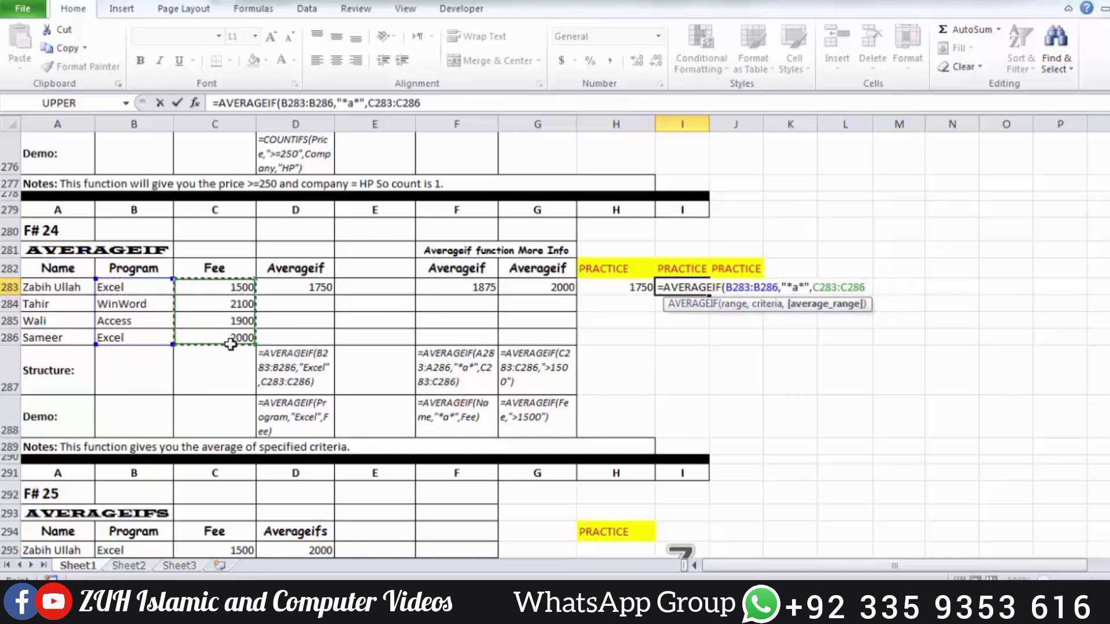
{"action": "type", "text": ")"}
{"action": "key", "text": "Return"}
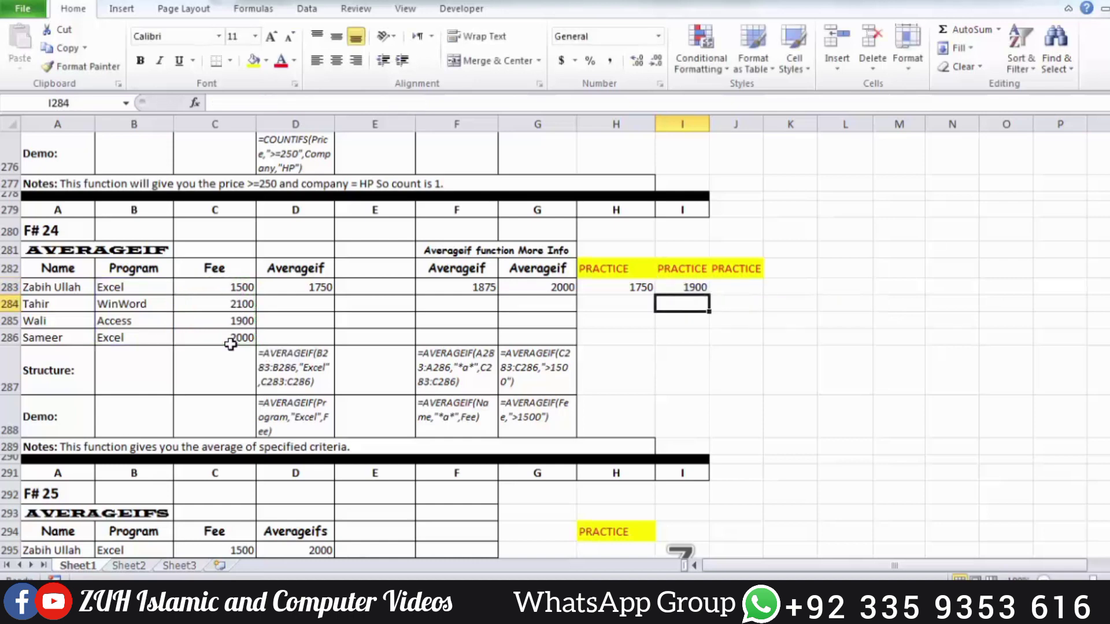
Change the Program entry in B283 to Corel Draw so that a second program matches the "*a*" criterion
{"action": "left_click", "coordinate": [685, 284]}
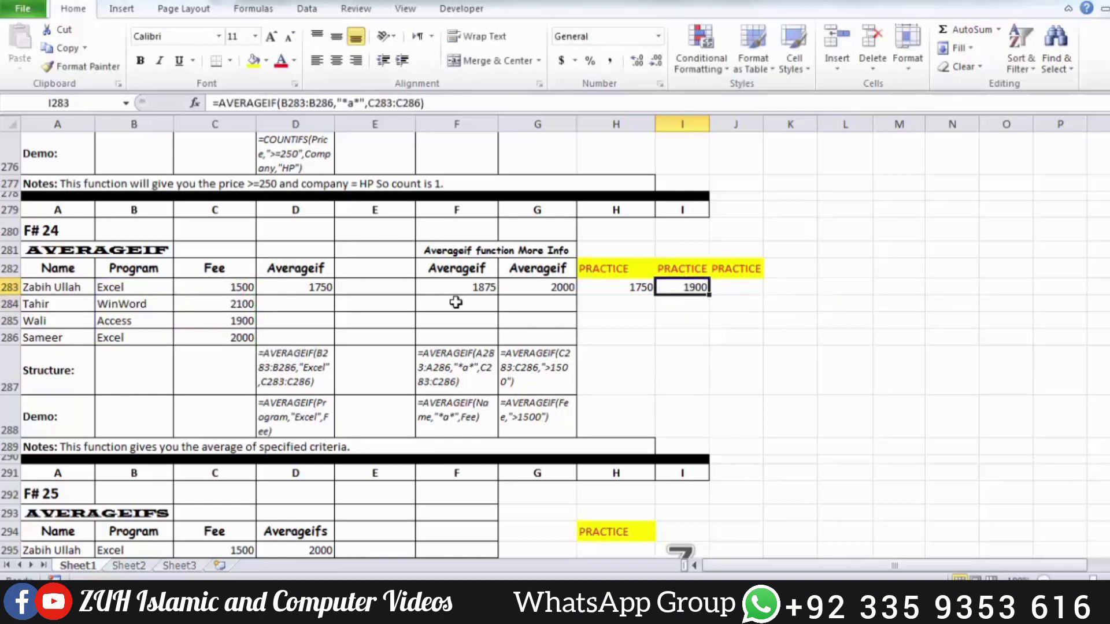
{"action": "left_click", "coordinate": [120, 317]}
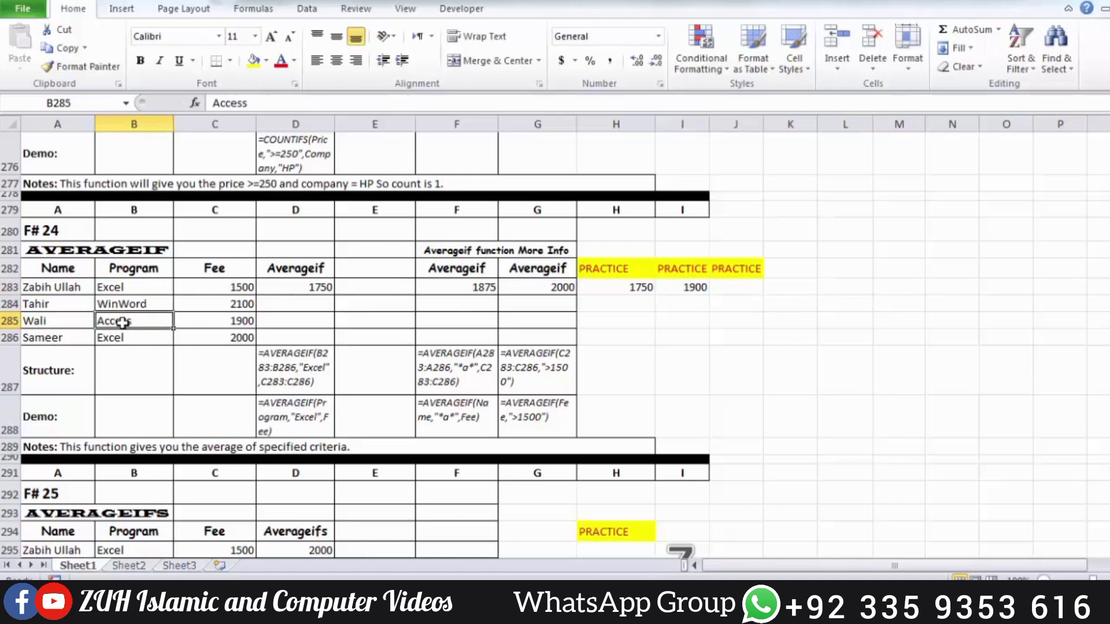
{"action": "left_click", "coordinate": [134, 288]}
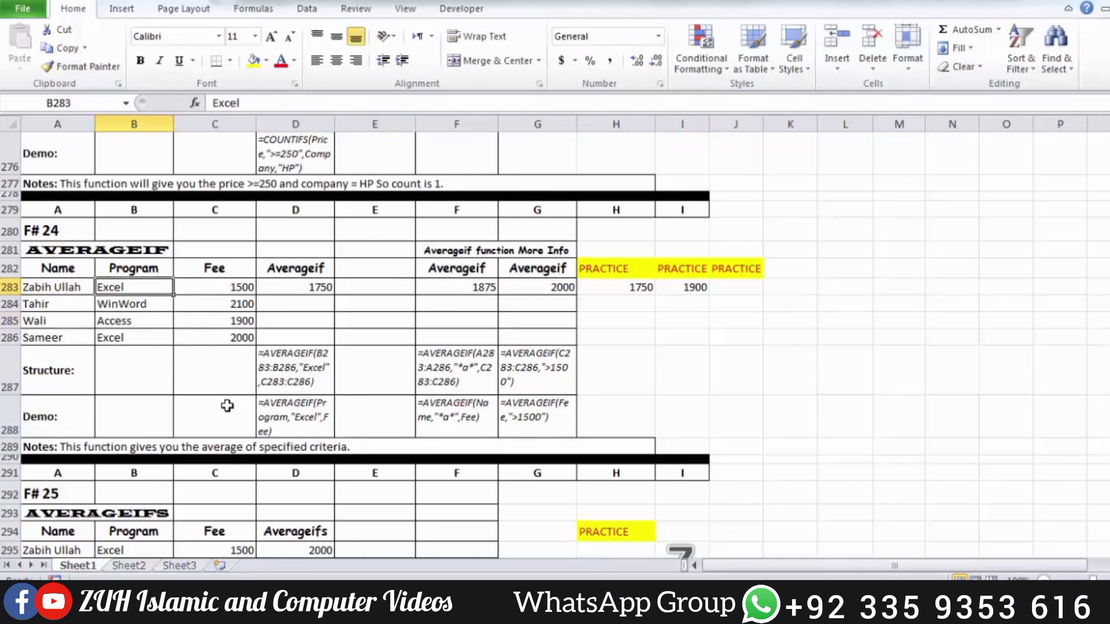
{"action": "type", "text": "P"}
{"action": "key", "text": "BackSpace"}
{"action": "key", "text": "BackSpace"}
{"action": "type", "text": "Corel"}
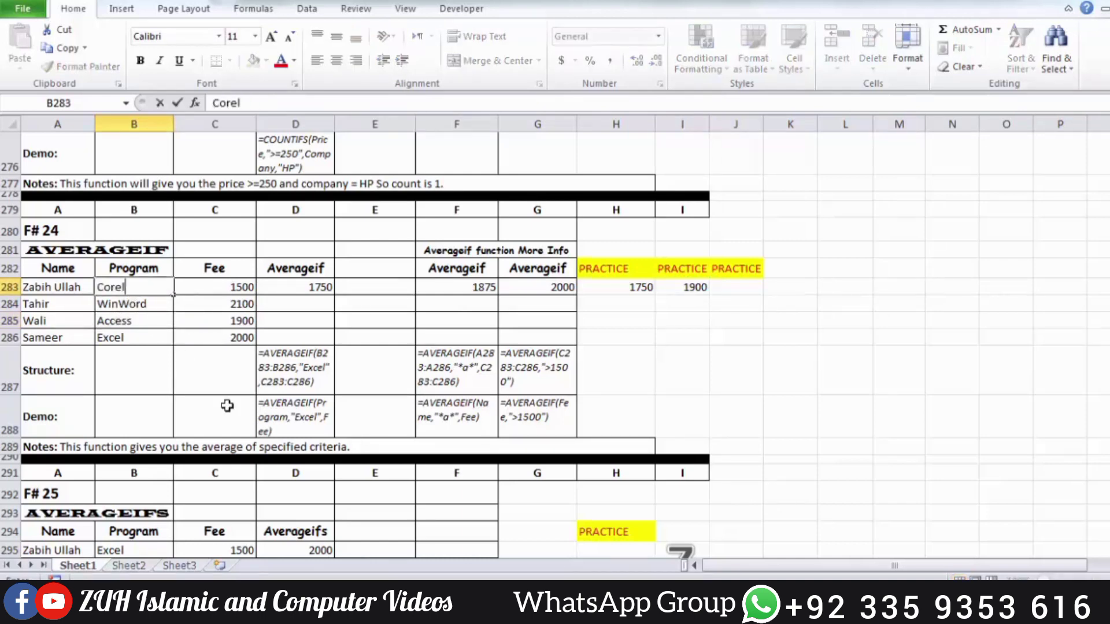
{"action": "type", "text": " Draw"}
{"action": "key", "text": "Return"}
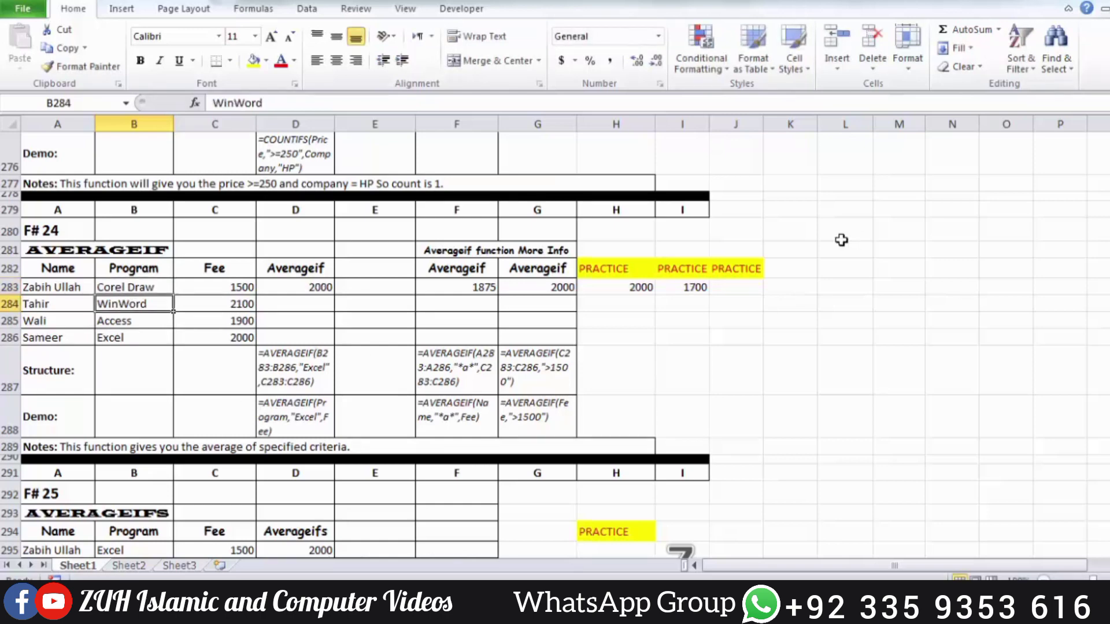
Check the AVERAGEIF formula in I283 against the fees in C283 and C285
{"action": "left_click", "coordinate": [695, 286]}
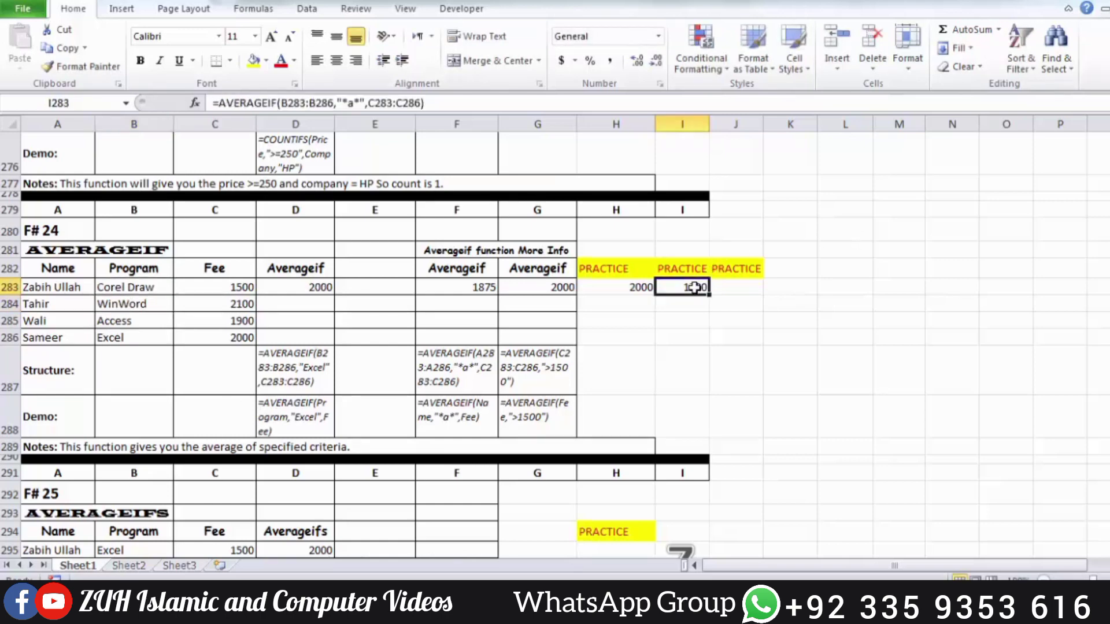
{"action": "left_click", "coordinate": [212, 288]}
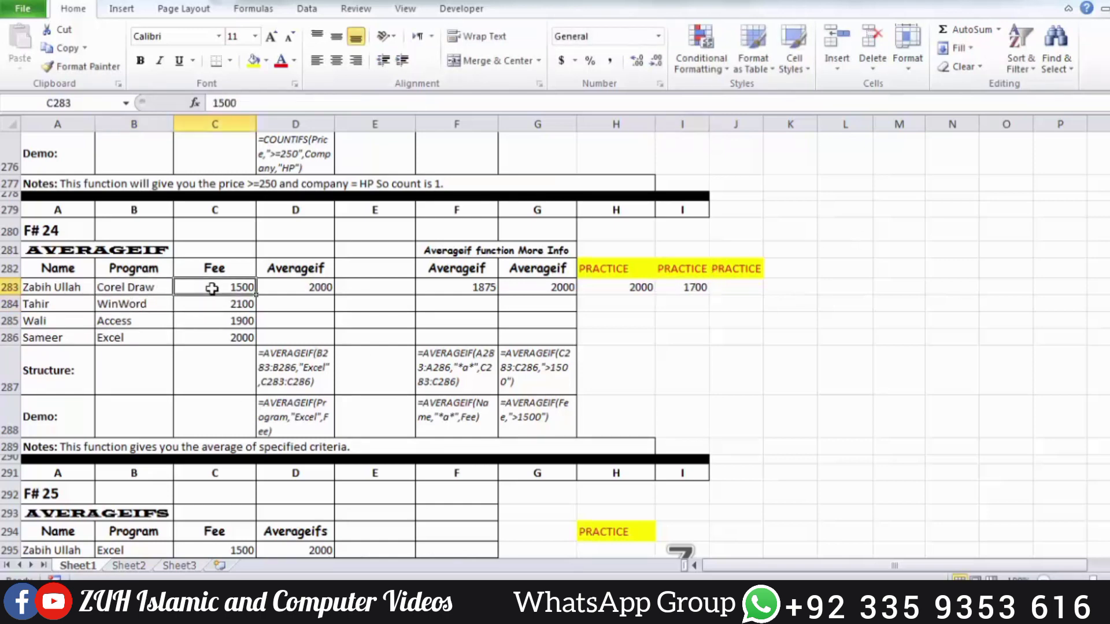
{"action": "left_click", "coordinate": [230, 320], "text": "ctrl"}
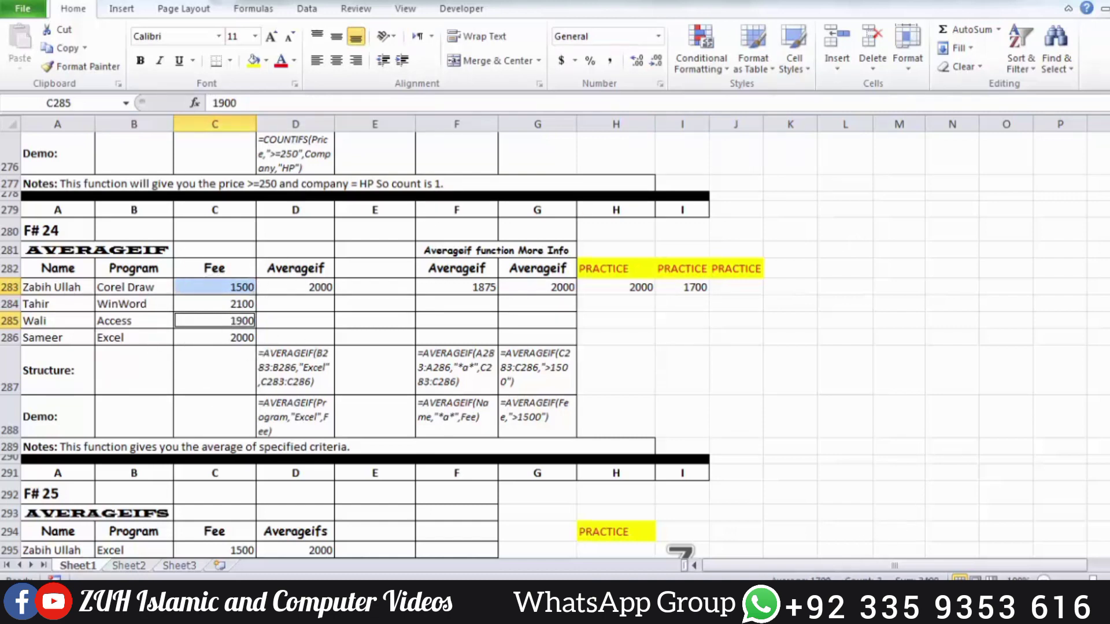
{"action": "left_click", "coordinate": [701, 285]}
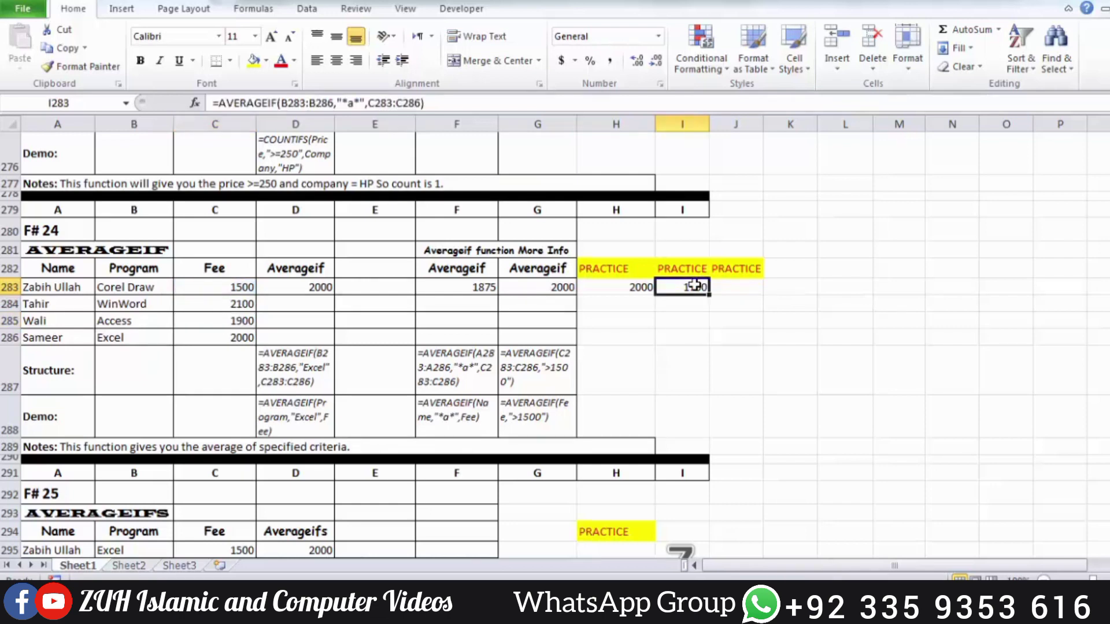
Enter an AVERAGEIF formula in practice cell J283 with range C283:C286, criterion ">=2000" and average range C283:C286
{"action": "left_click", "coordinate": [728, 286]}
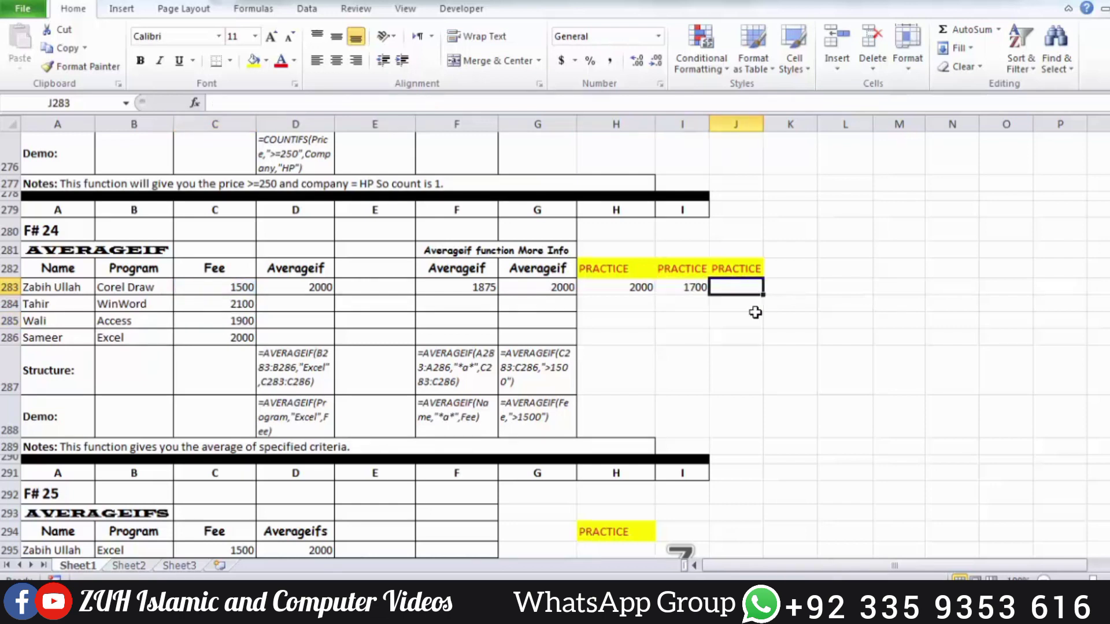
{"action": "type", "text": "=a"}
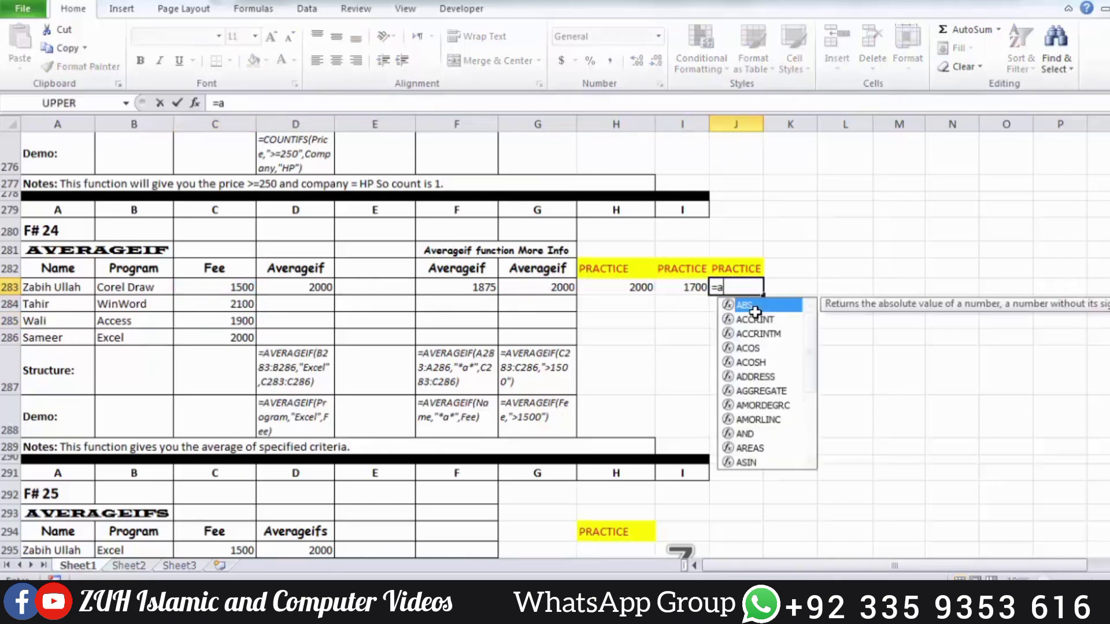
{"action": "type", "text": "verageif"}
{"action": "key", "text": "Tab"}
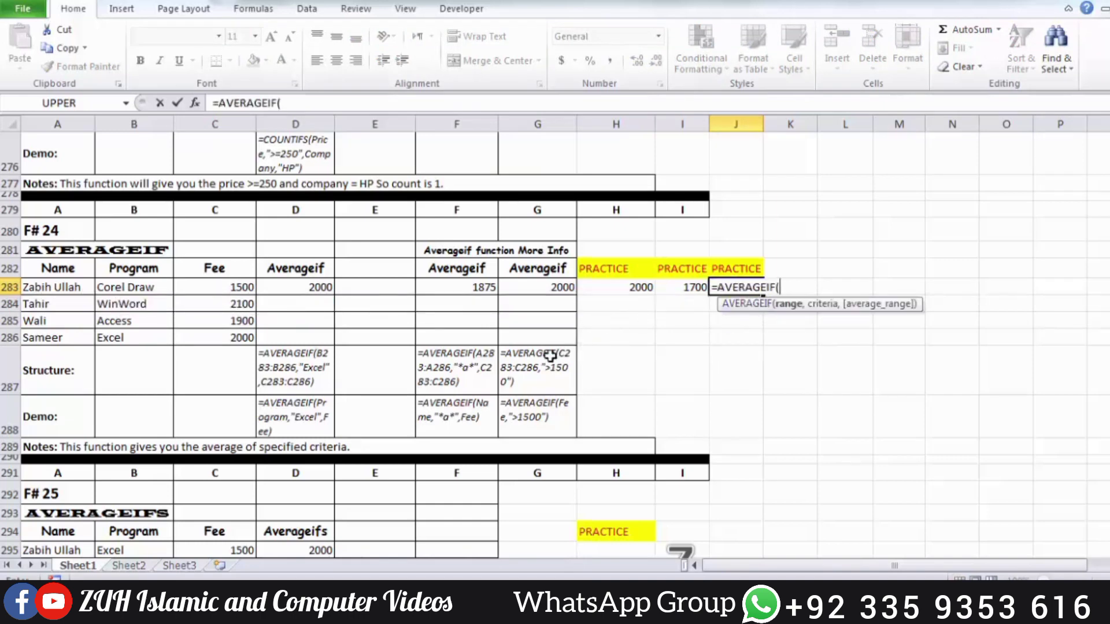
{"action": "left_click_drag", "start_coordinate": [222, 284], "coordinate": [220, 335]}
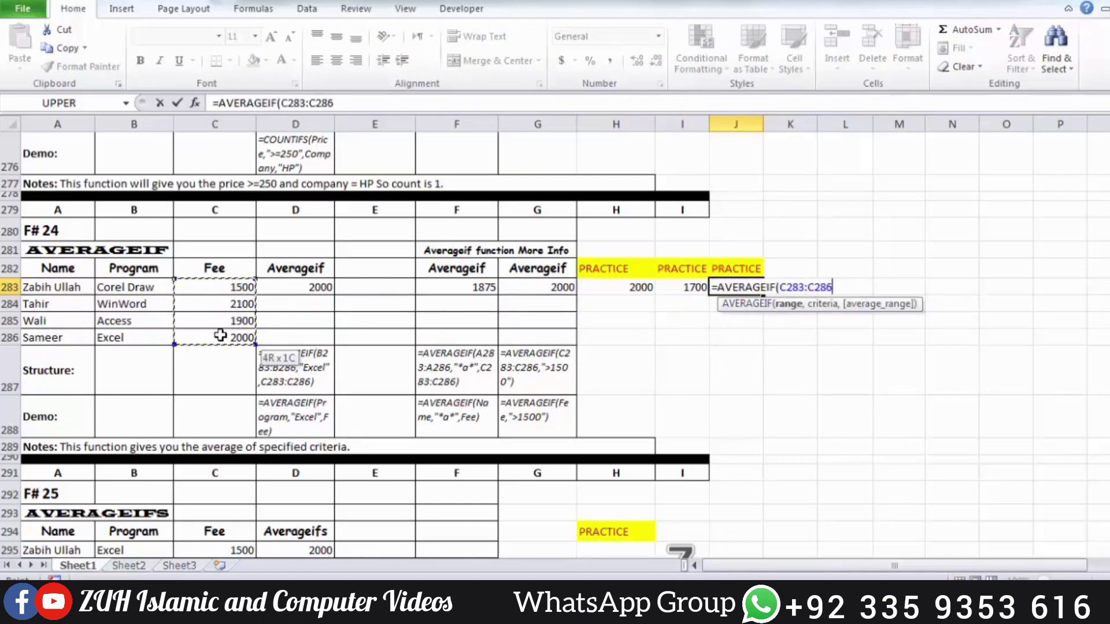
{"action": "type", "text": ",\""}
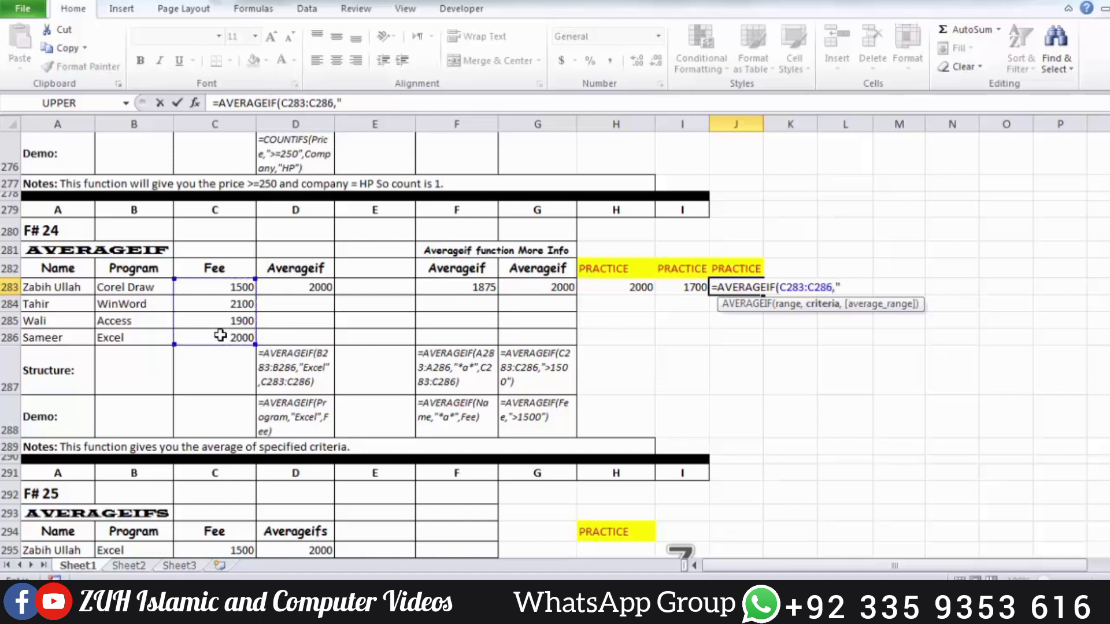
{"action": "type", "text": ">=2000"}
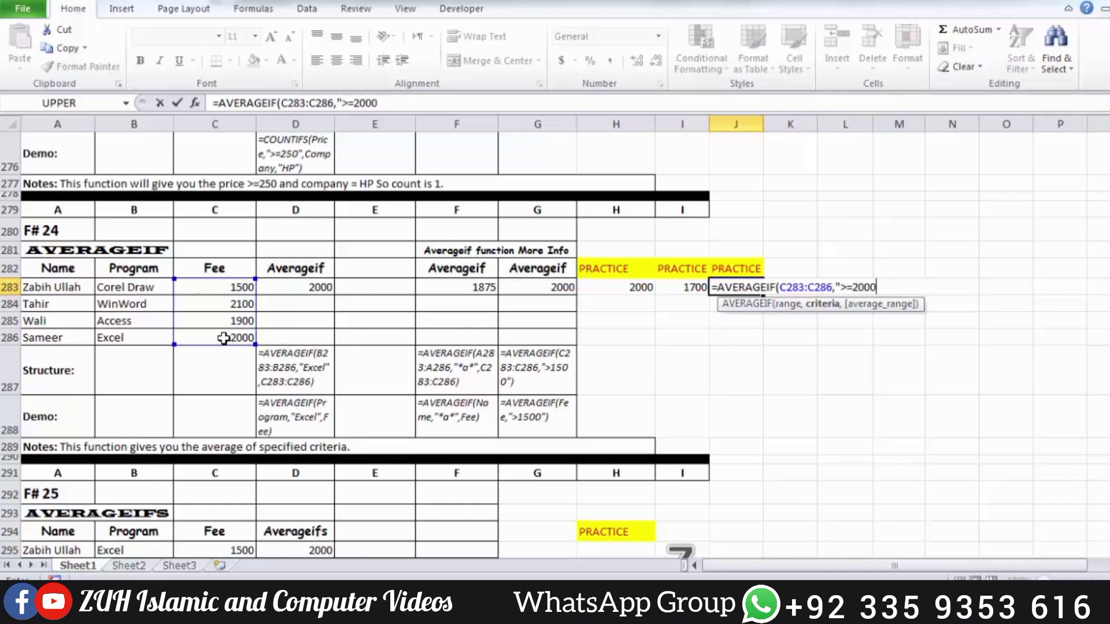
{"action": "type", "text": "\","}
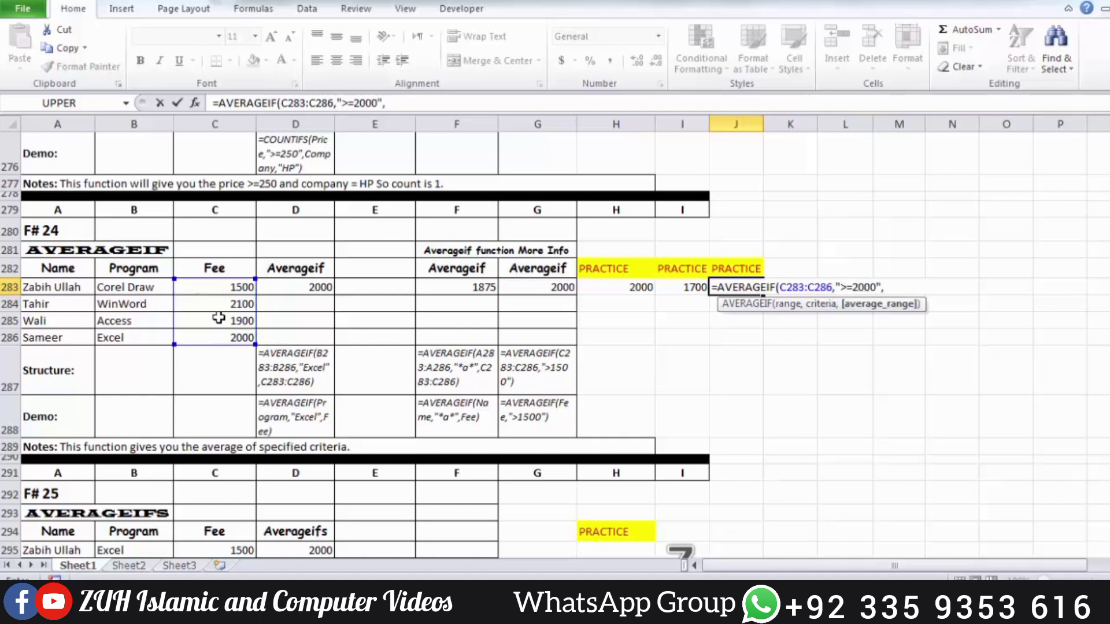
{"action": "left_click_drag", "start_coordinate": [215, 289], "coordinate": [215, 331]}
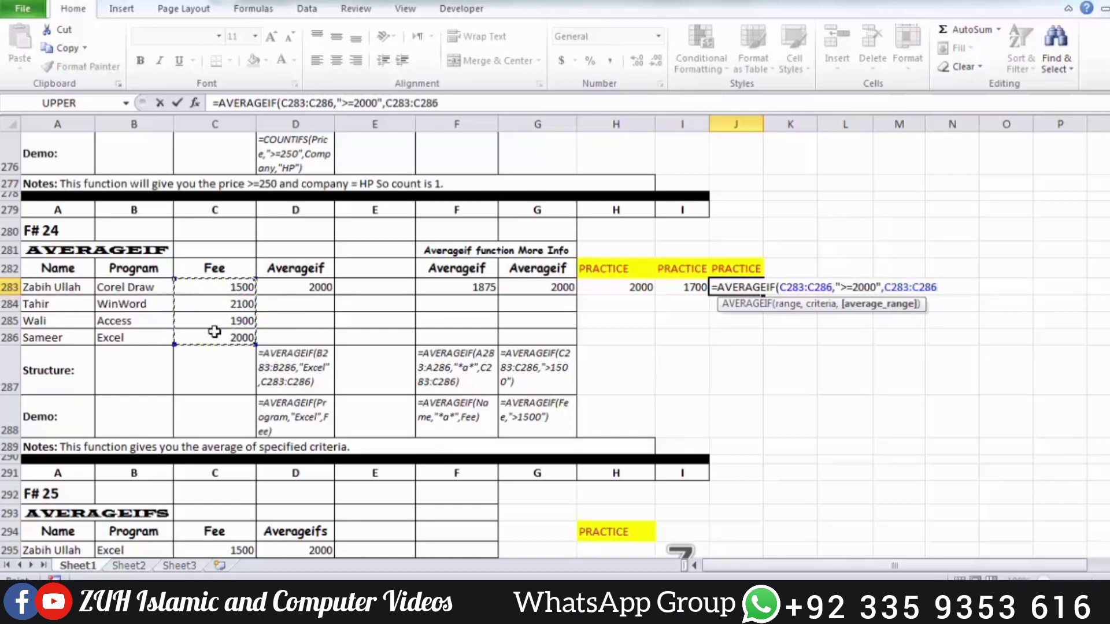
{"action": "type", "text": ")"}
{"action": "key", "text": "Return"}
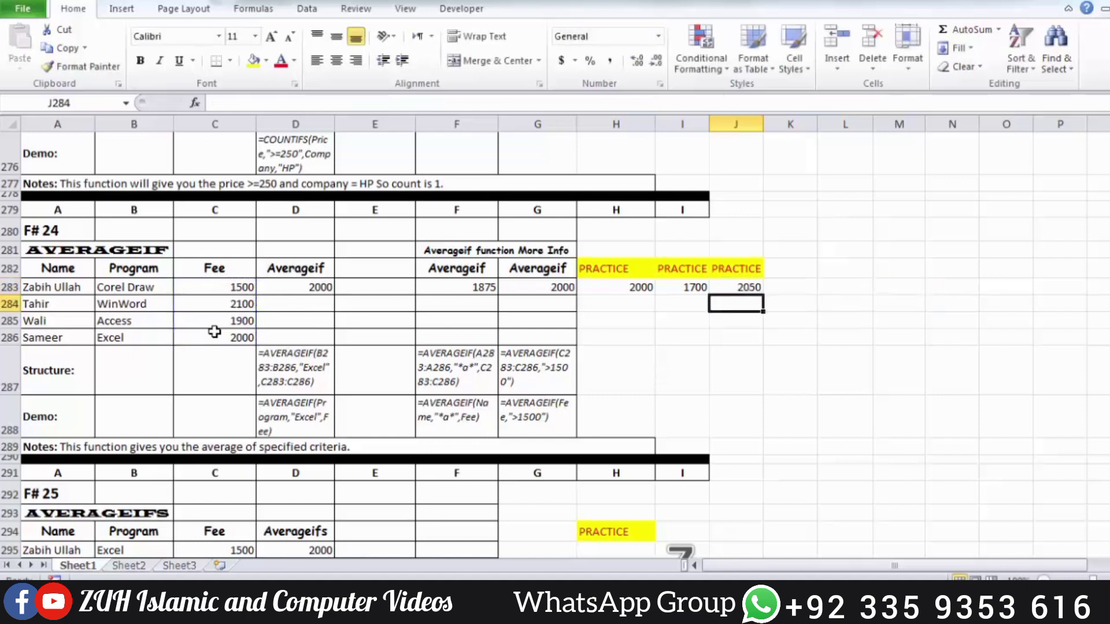
Check the AVERAGEIF formula in J283 against each fee in C283:C286, selecting the matching fees C284 and C286 together
{"action": "left_click", "coordinate": [745, 286]}
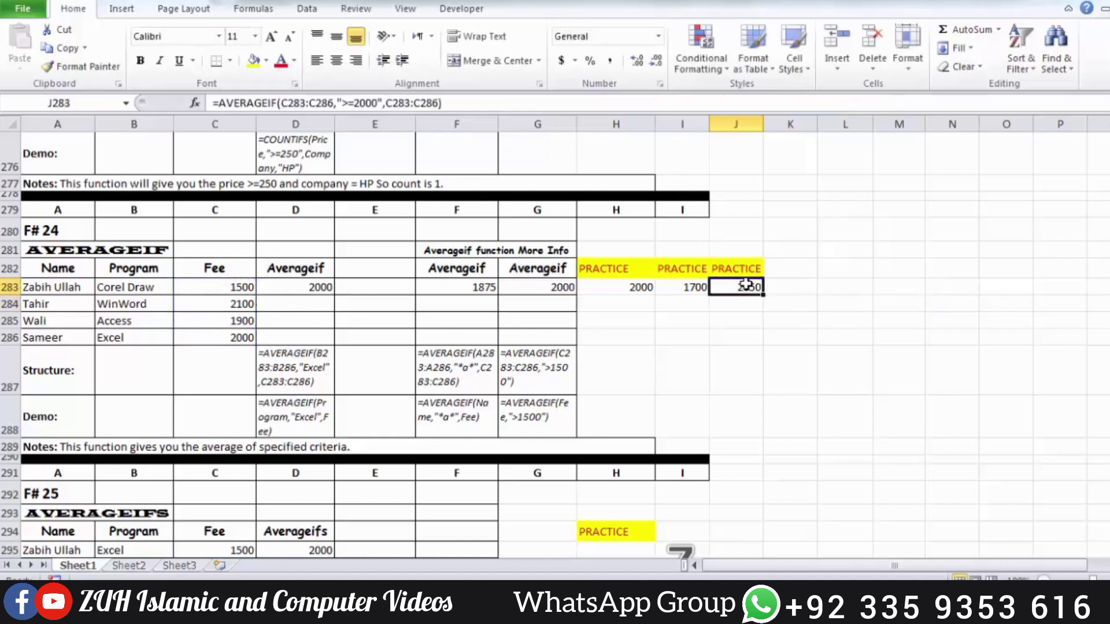
{"action": "left_click", "coordinate": [246, 337]}
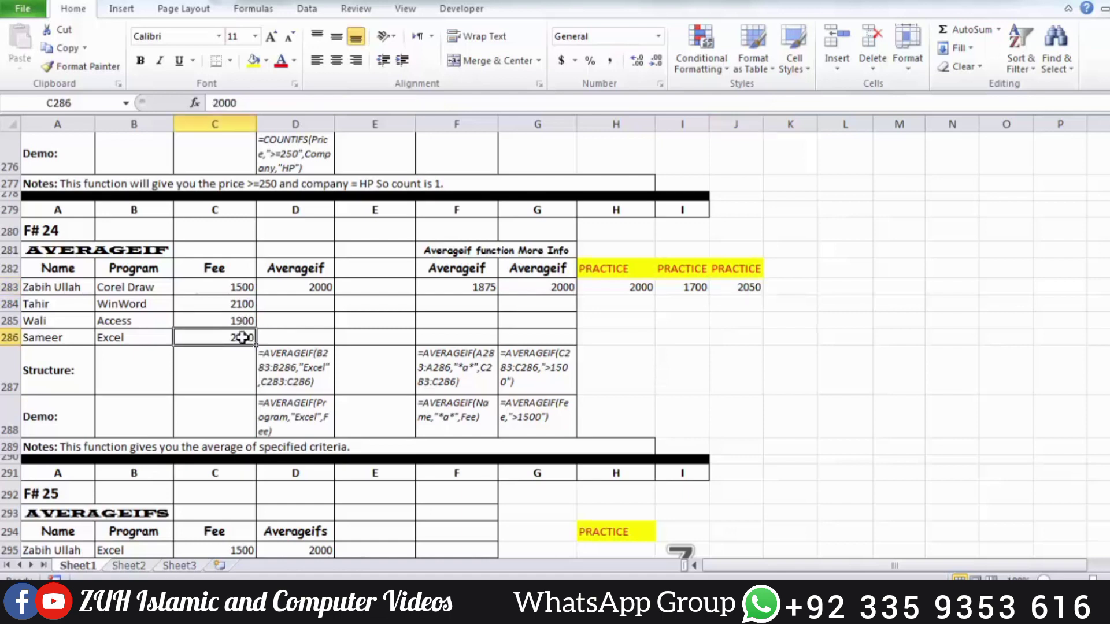
{"action": "left_click", "coordinate": [241, 303], "text": "ctrl"}
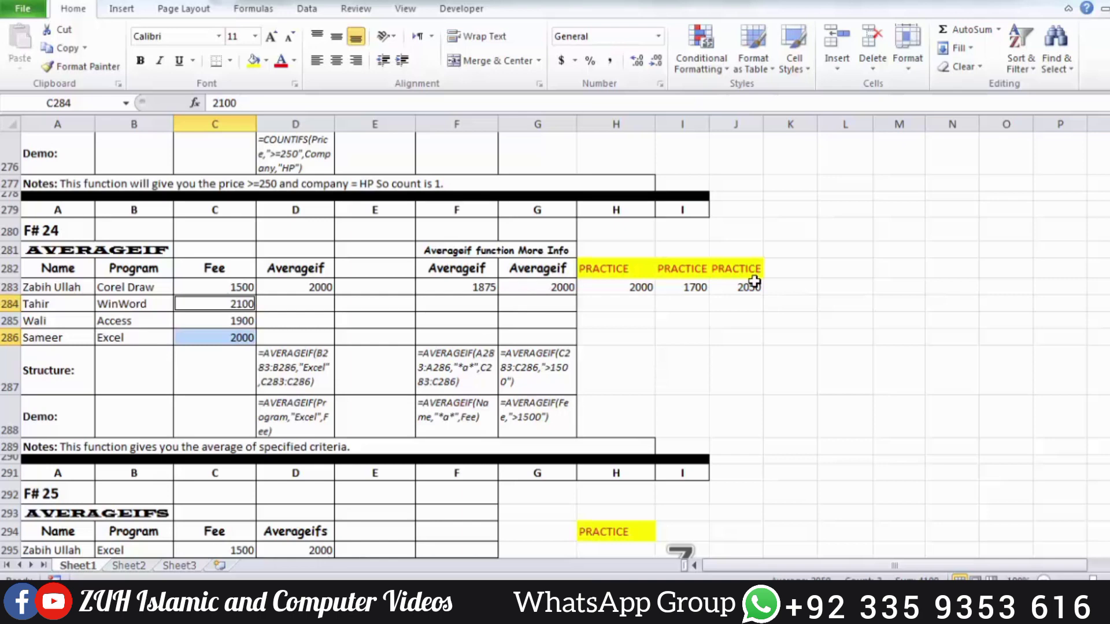
{"action": "left_click", "coordinate": [231, 324]}
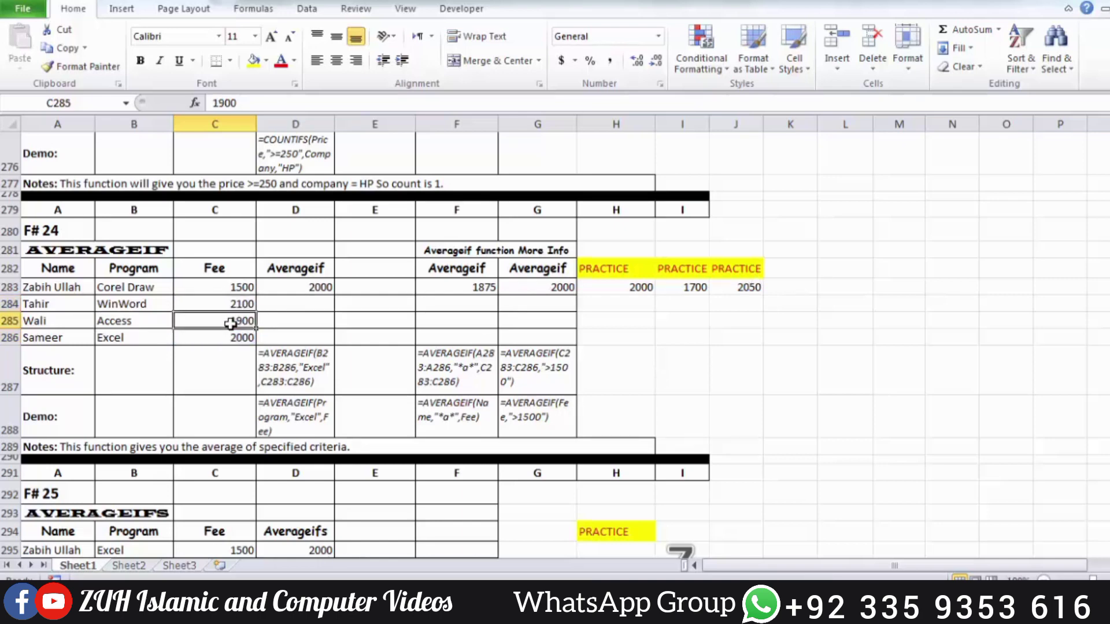
{"action": "left_click", "coordinate": [240, 294]}
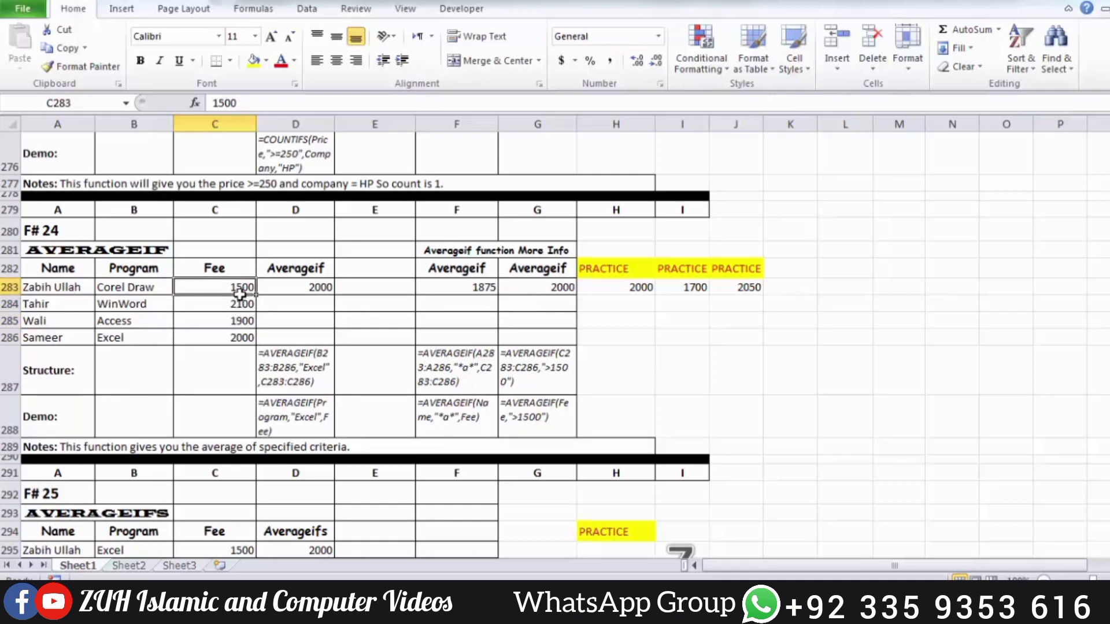
{"action": "left_click", "coordinate": [241, 303]}
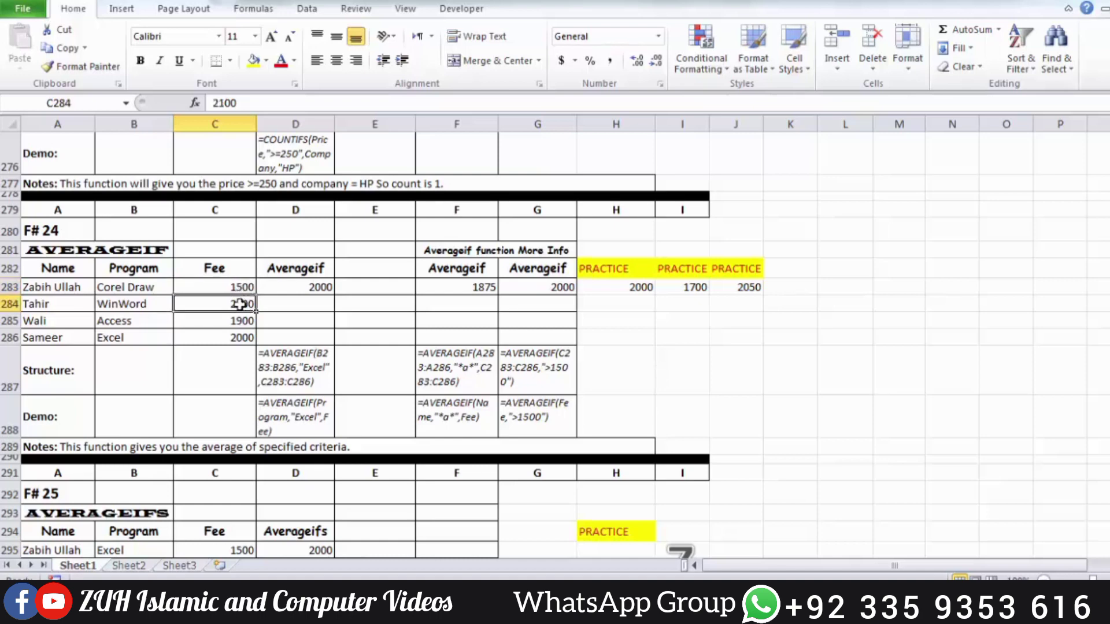
{"action": "left_click", "coordinate": [246, 336], "text": "ctrl"}
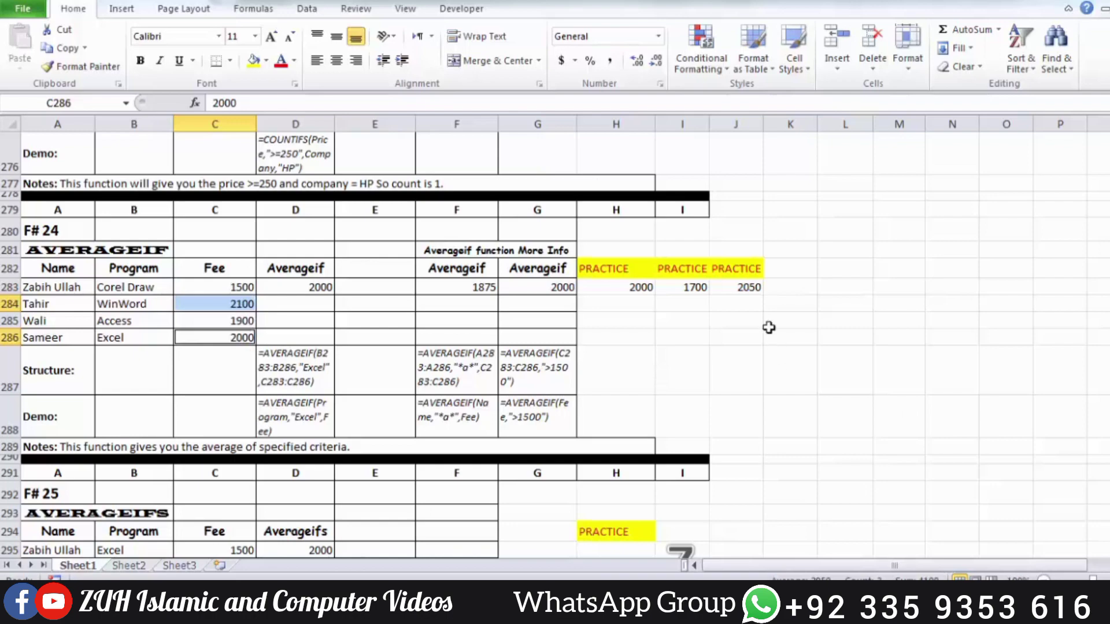
{"action": "left_click", "coordinate": [744, 287]}
Start an AVERAGEIFS formula in practice cell H295 with average range C295:C298, first criteria range B295:B298 and criterion "Excel"
{"action": "scroll", "coordinate": [744, 287], "scroll_direction": "down", "scroll_amount": 4}
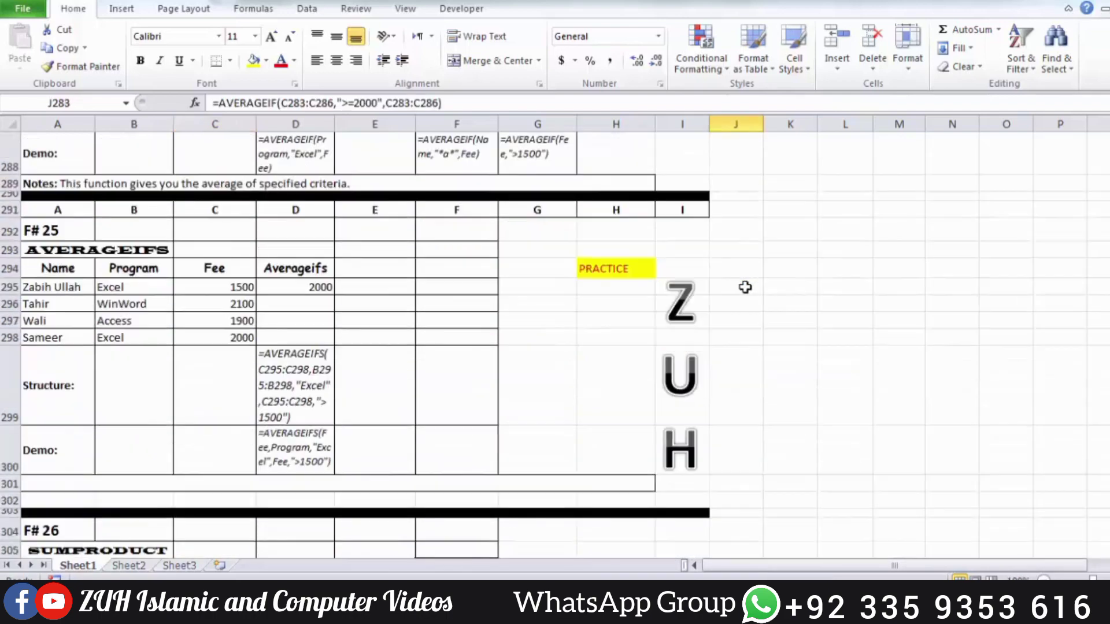
{"action": "left_click", "coordinate": [604, 288]}
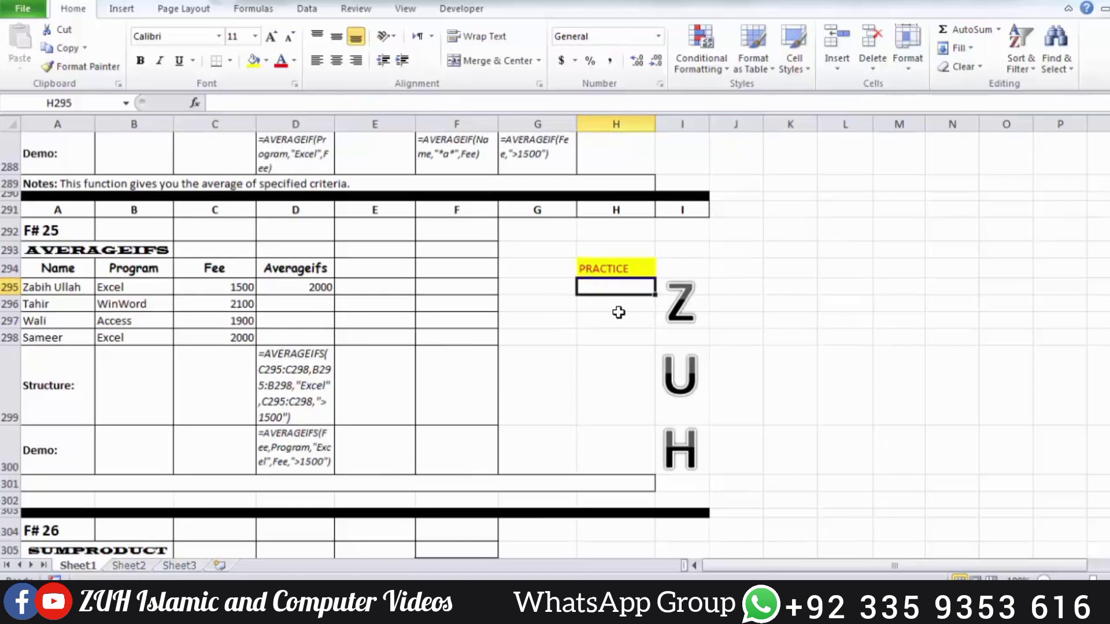
{"action": "type", "text": "="}
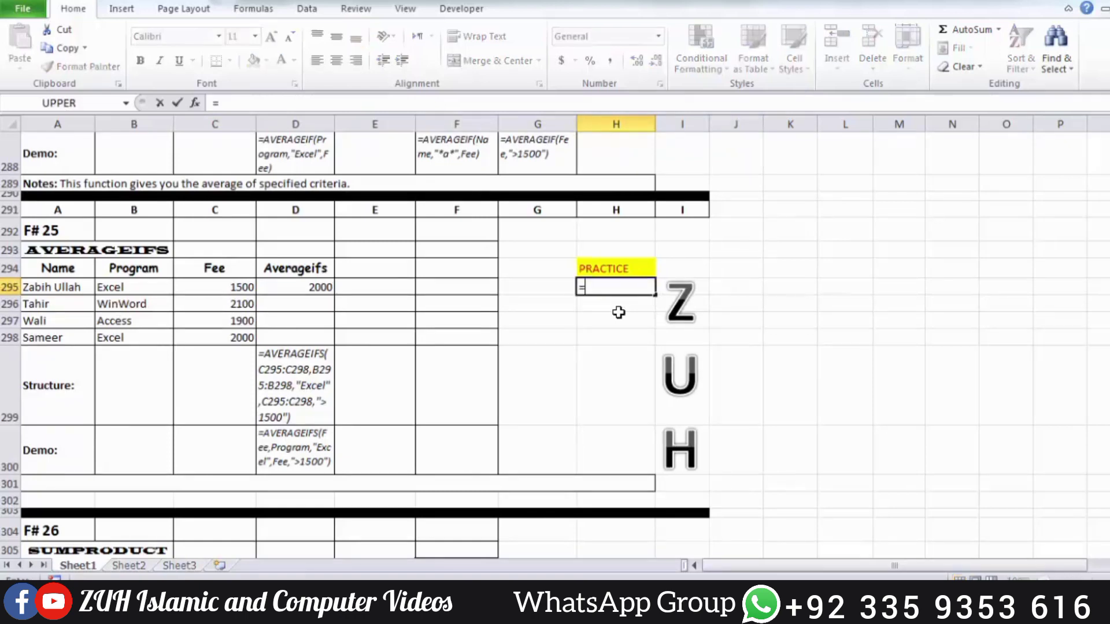
{"action": "type", "text": "averageifs"}
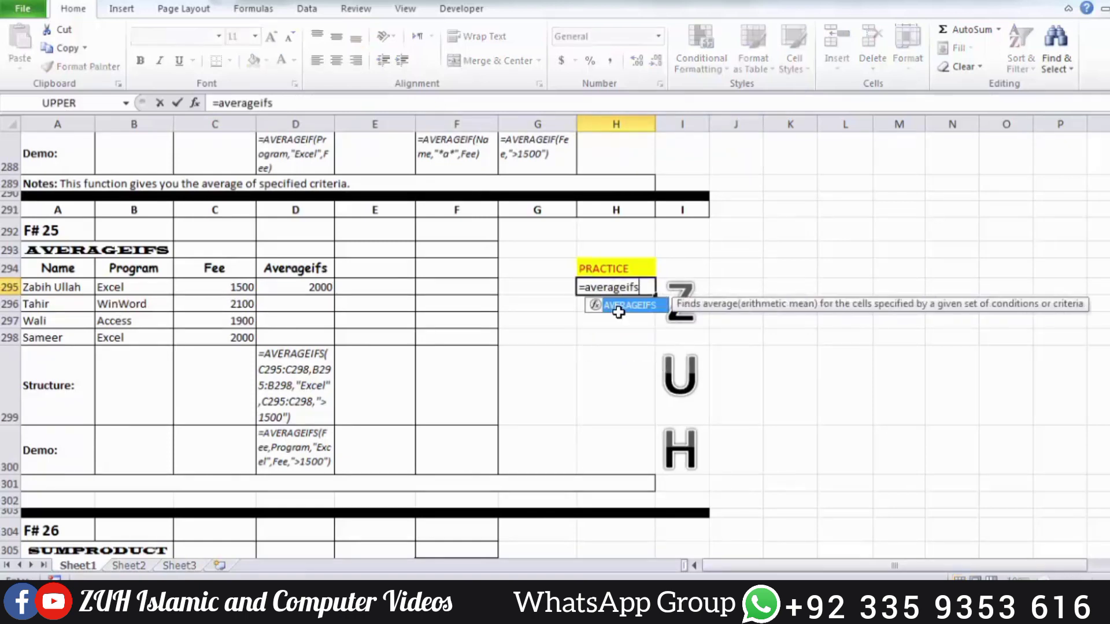
{"action": "key", "text": "Tab"}
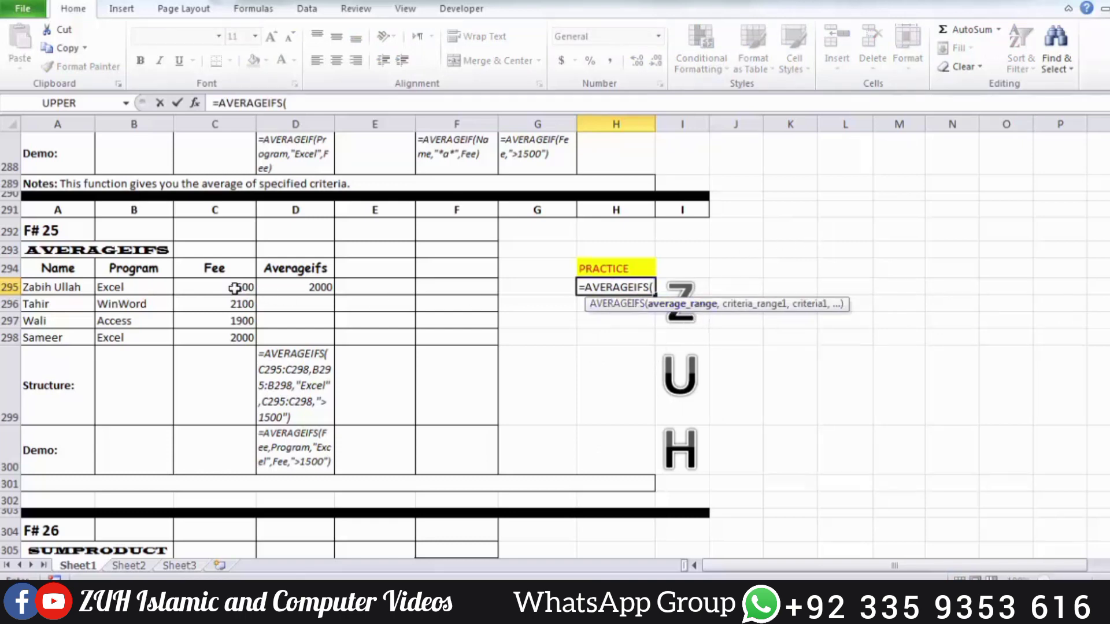
{"action": "left_click_drag", "start_coordinate": [233, 287], "coordinate": [235, 336]}
{"action": "type", "text": ","}
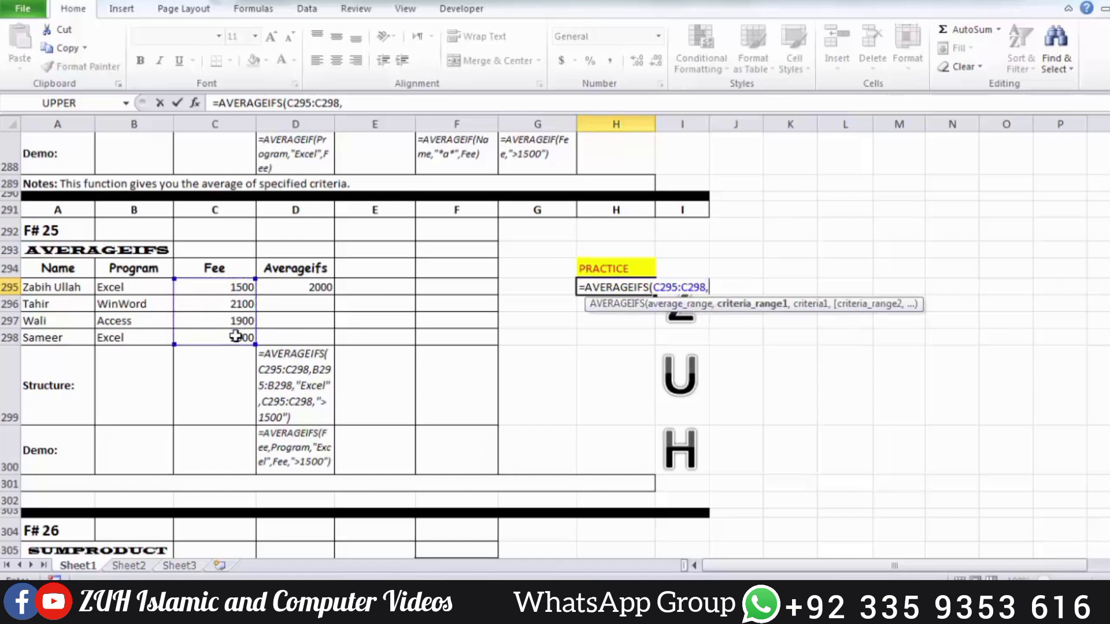
{"action": "left_click_drag", "start_coordinate": [127, 287], "coordinate": [131, 338]}
{"action": "type", "text": ","}
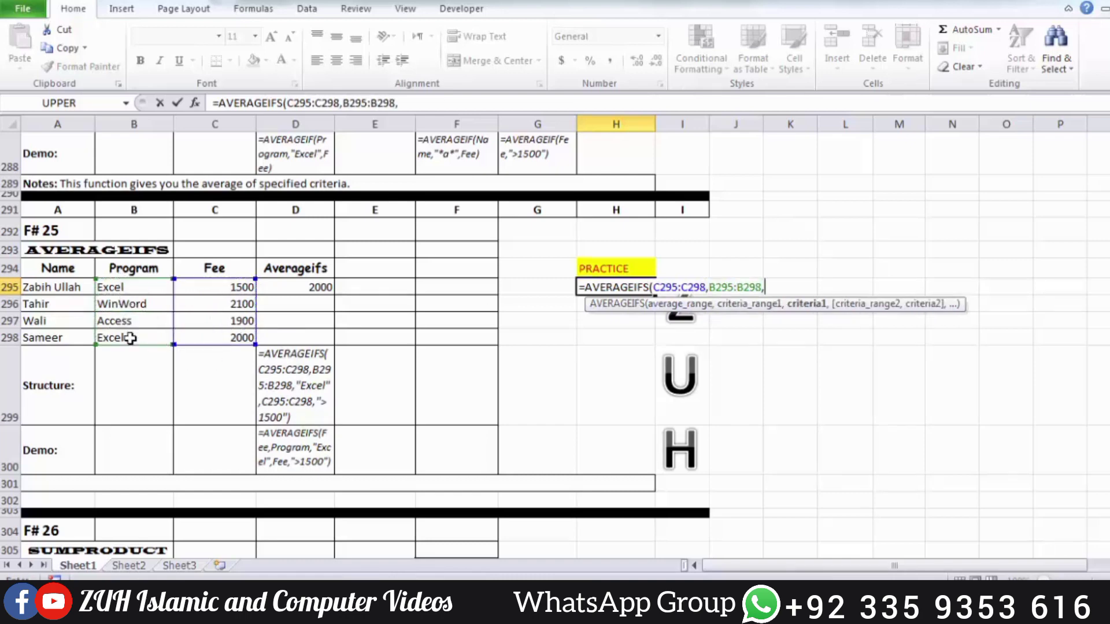
{"action": "type", "text": "\"Excel\","}
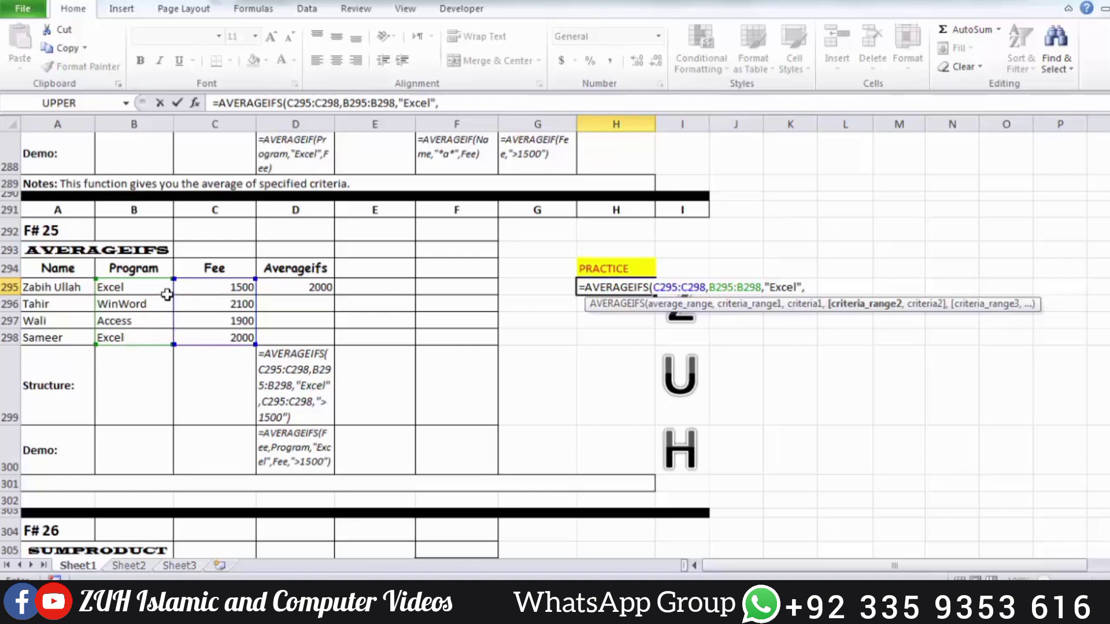
Complete the H295 AVERAGEIFS formula with second criteria range C295:C298 and criterion ">=2000"
{"action": "left_click_drag", "start_coordinate": [199, 288], "coordinate": [202, 340]}
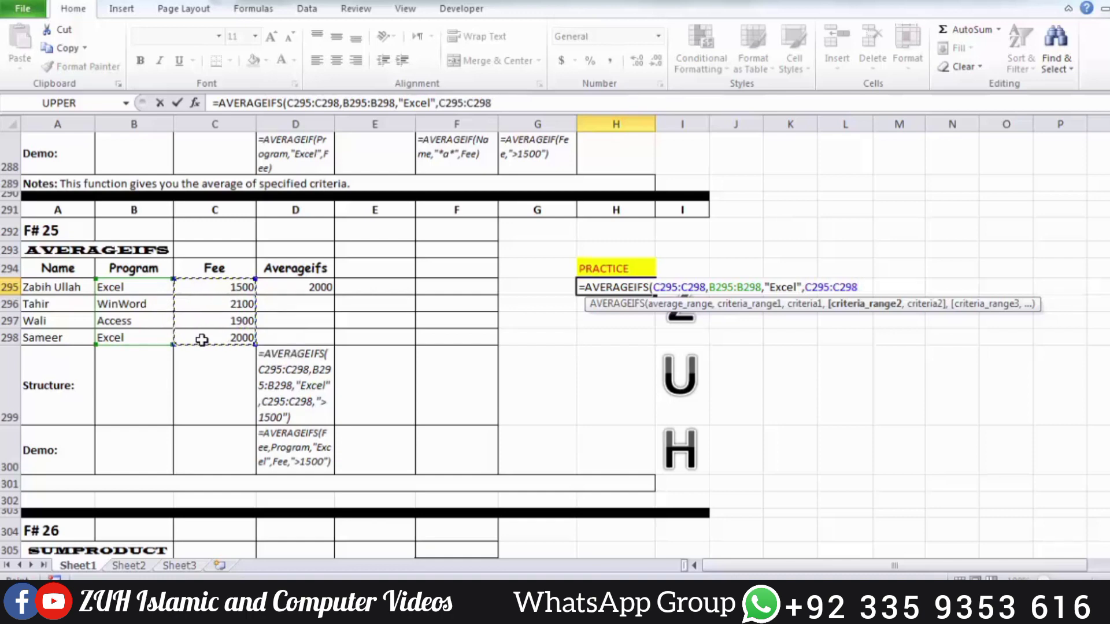
{"action": "type", "text": ","}
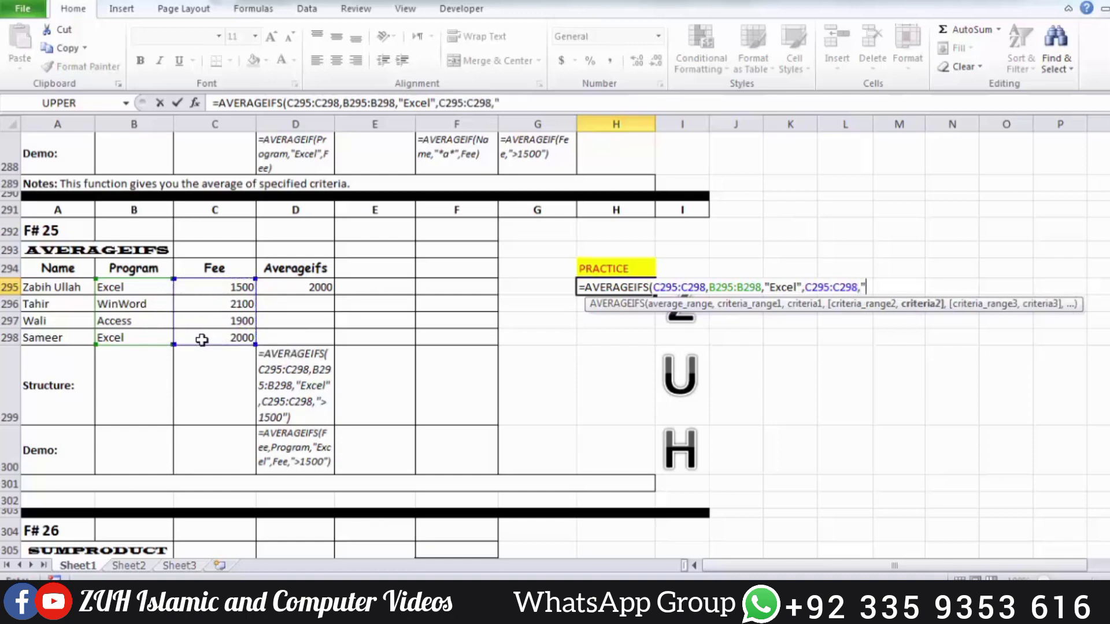
{"action": "type", "text": "\">=2000\")"}
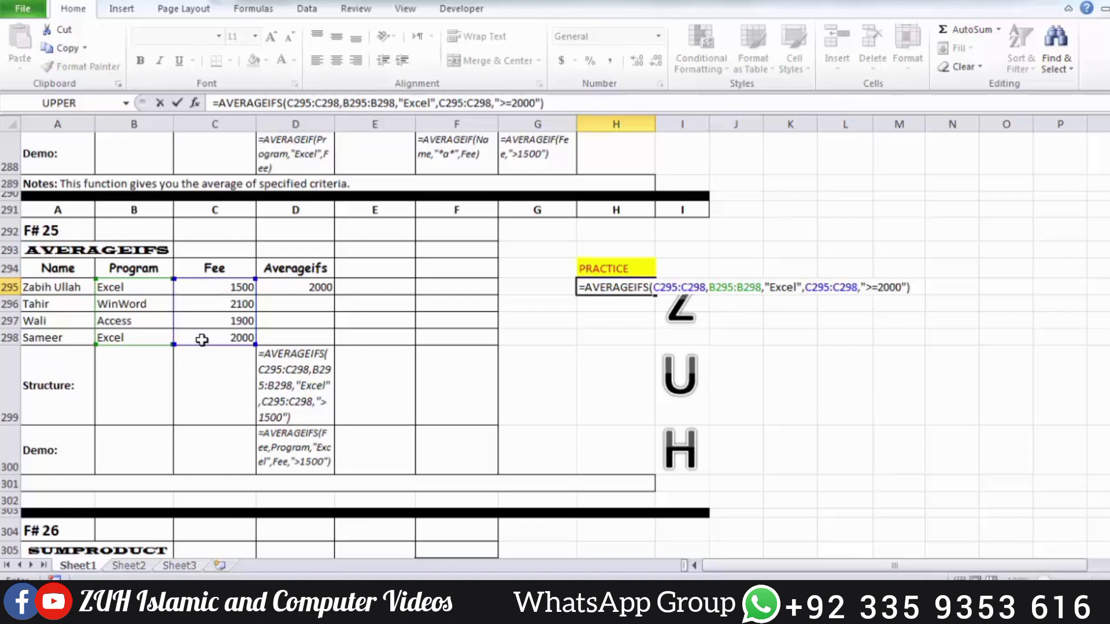
{"action": "key", "text": "Return"}
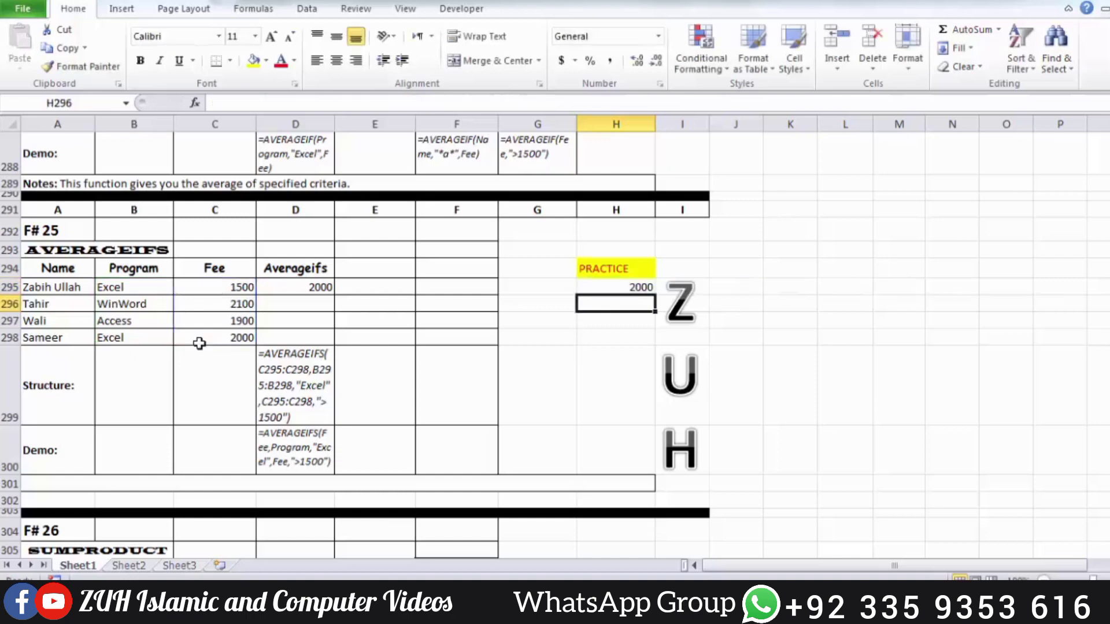
Check the Excel rows 298 and 295, and change the fee criterion in the H295 AVERAGEIFS formula to ">=1000"
{"action": "left_click", "coordinate": [124, 340]}
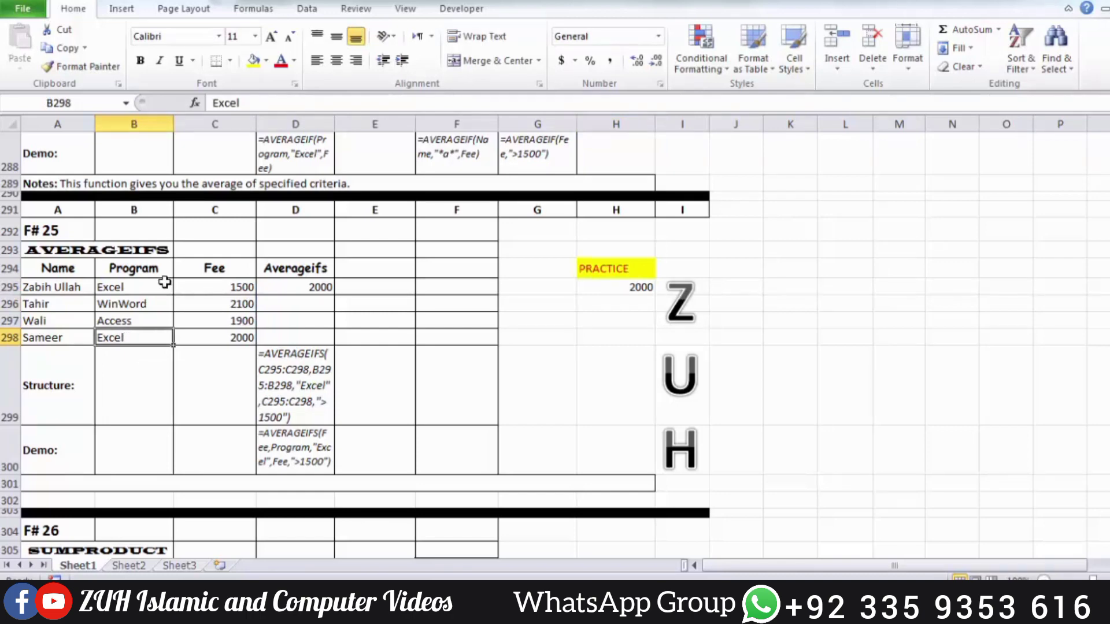
{"action": "left_click_drag", "start_coordinate": [164, 286], "coordinate": [231, 289]}
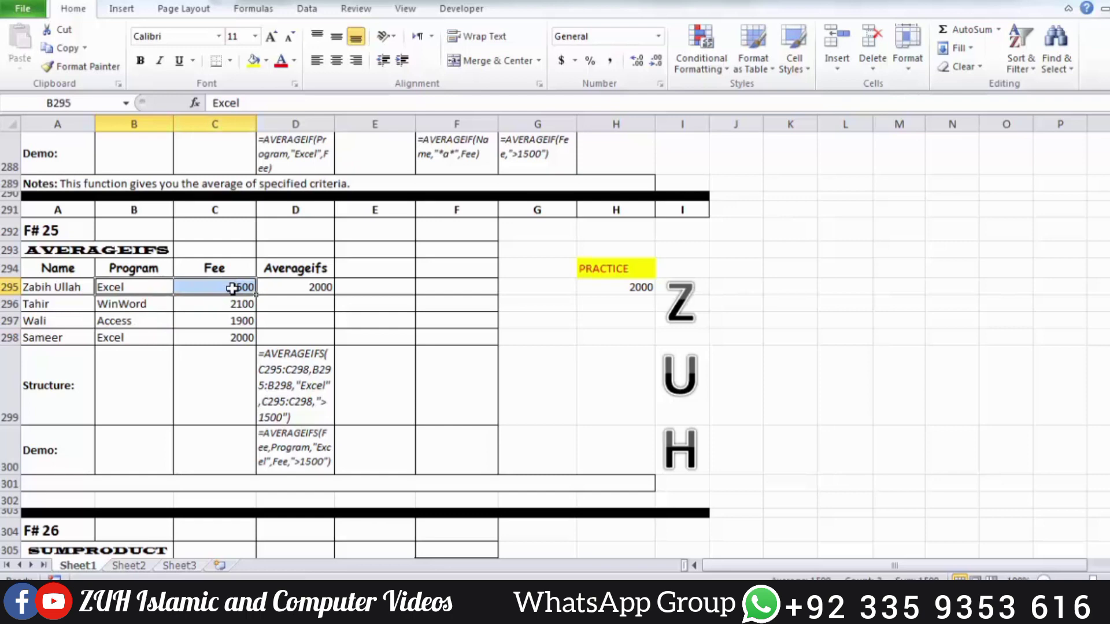
{"action": "double_click", "coordinate": [637, 288]}
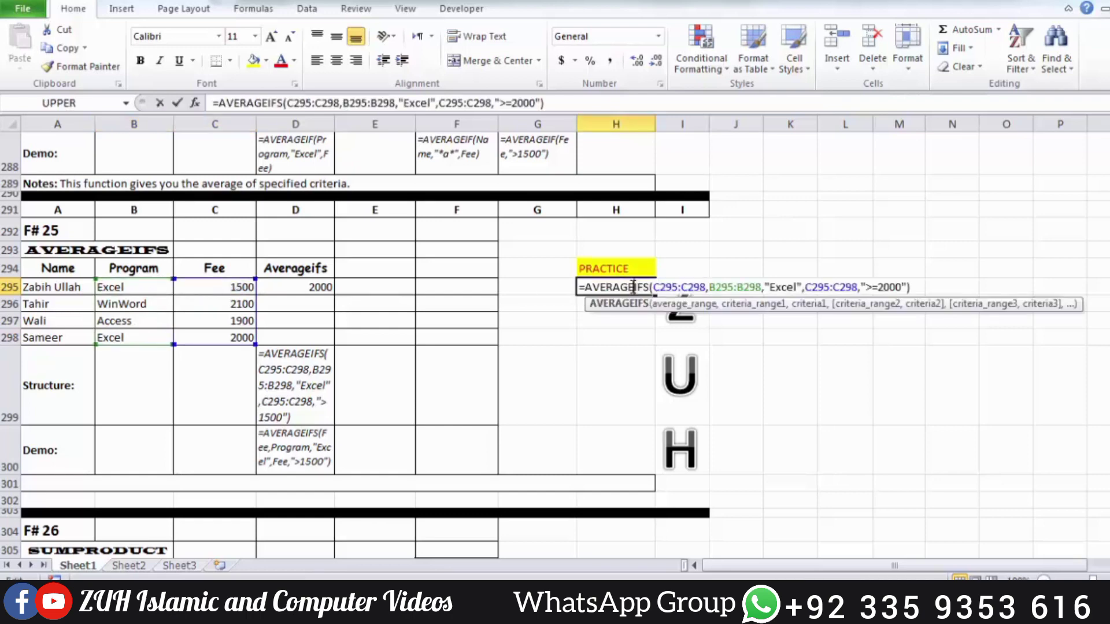
{"action": "left_click", "coordinate": [885, 288]}
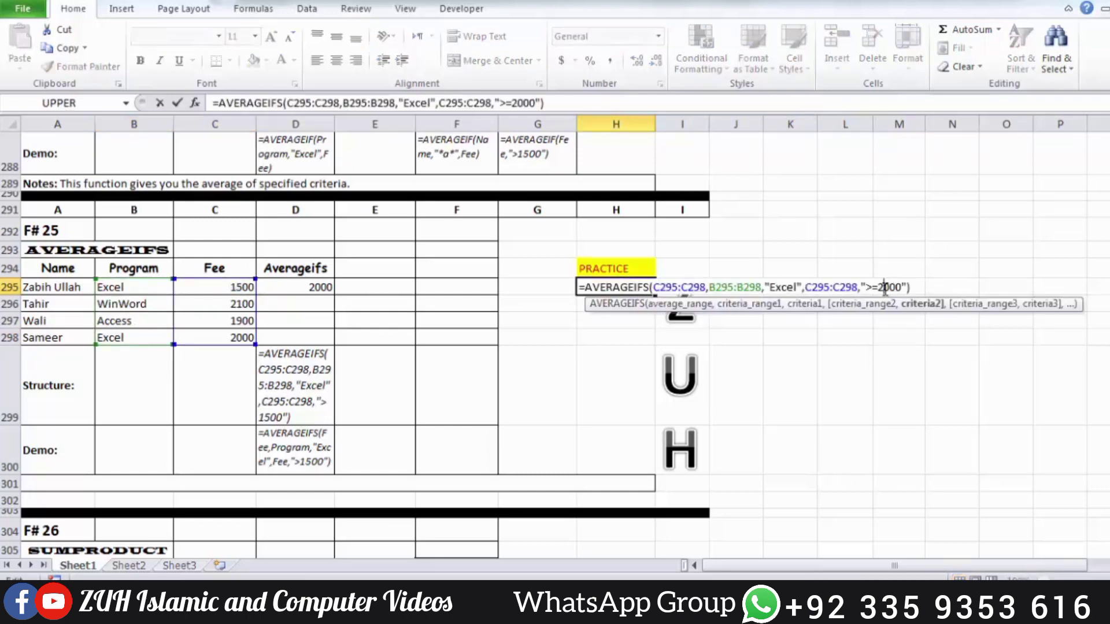
{"action": "key", "text": "BackSpace"}
{"action": "type", "text": "1"}
{"action": "key", "text": "Return"}
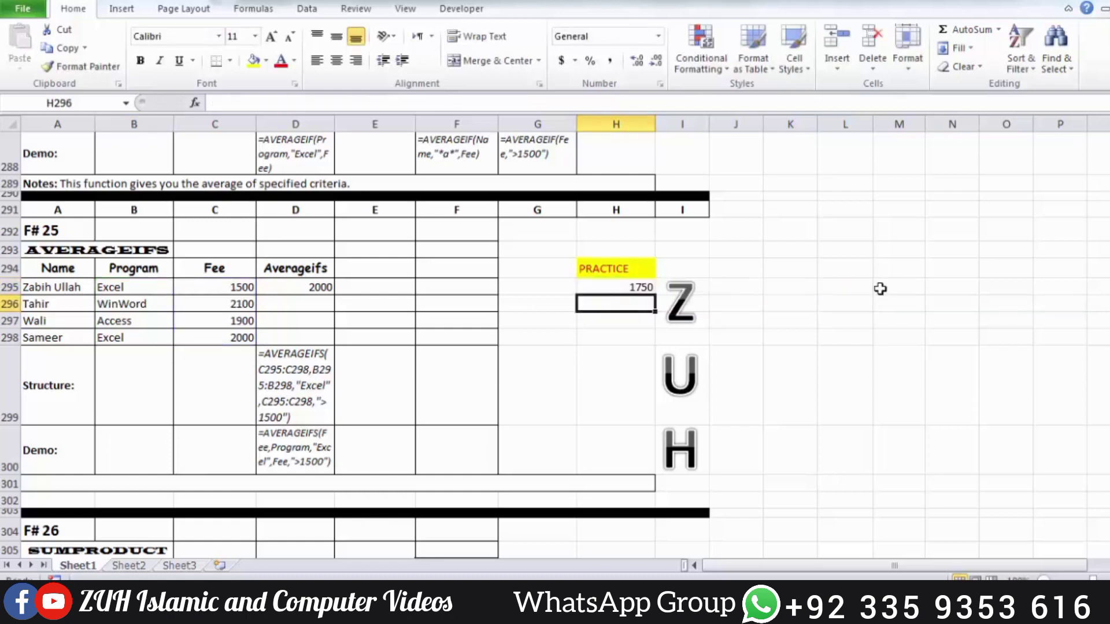
Check the AVERAGEIFS formula in H295 against the Excel programs and fees in rows 295 and 298
{"action": "left_click", "coordinate": [635, 288]}
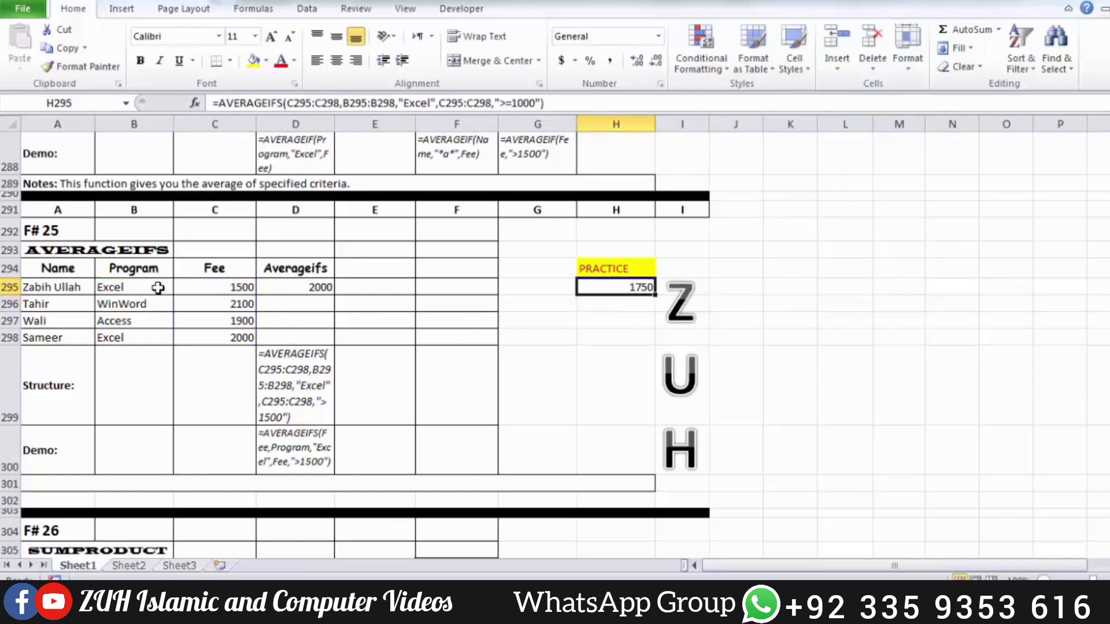
{"action": "left_click_drag", "start_coordinate": [154, 288], "coordinate": [207, 284]}
{"action": "left_click_drag", "start_coordinate": [153, 338], "coordinate": [193, 332]}
{"action": "left_click", "coordinate": [215, 336]}
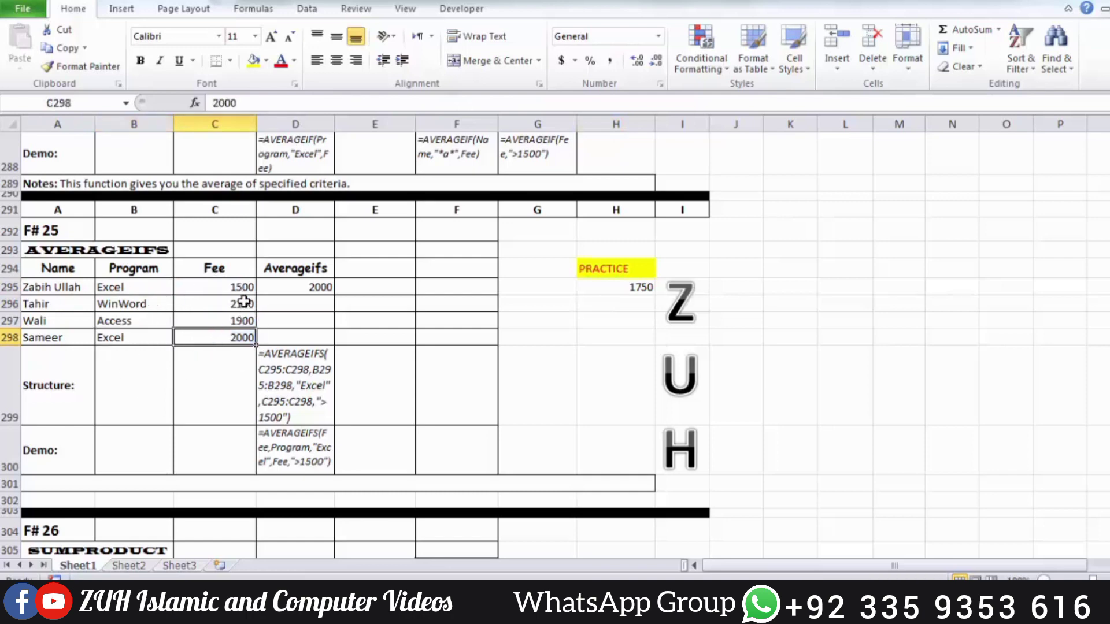
{"action": "left_click", "coordinate": [615, 285]}
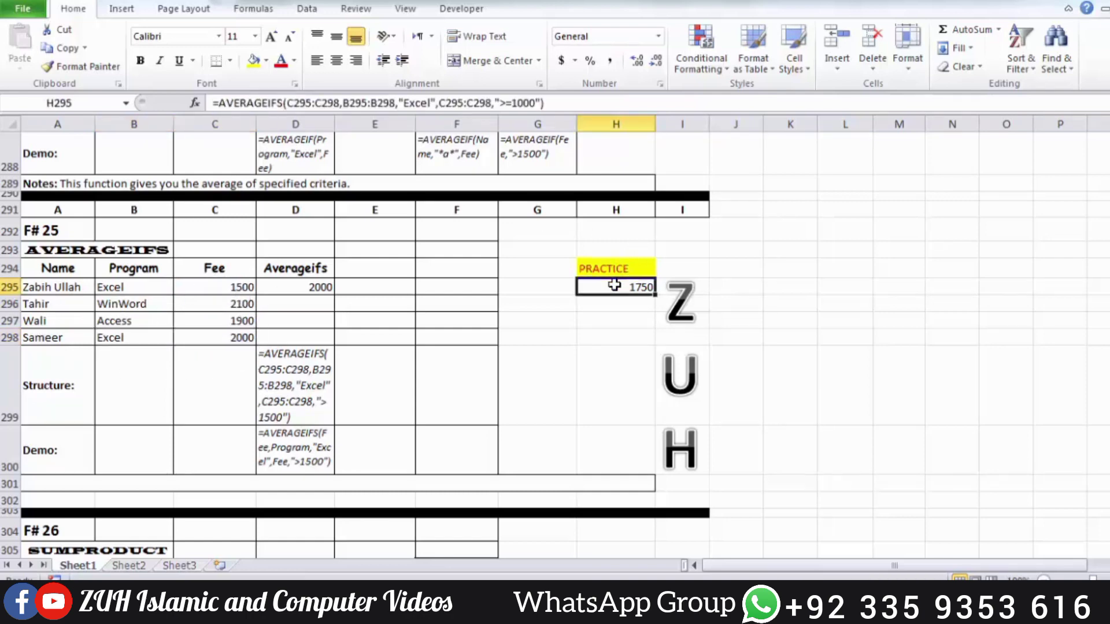
Examine the SUMPRODUCT example's quantities, unit prices and totals in rows 307 to 310, and the SUM formula in E311
{"action": "scroll", "coordinate": [614, 285], "scroll_direction": "down", "scroll_amount": 4}
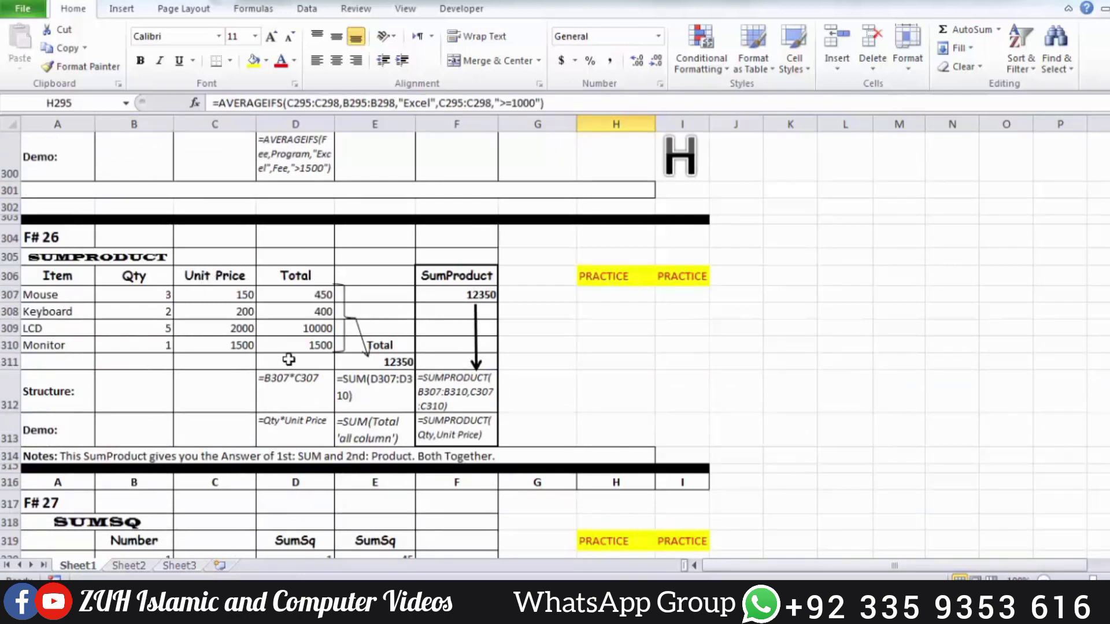
{"action": "left_click", "coordinate": [139, 293]}
{"action": "left_click", "coordinate": [233, 291]}
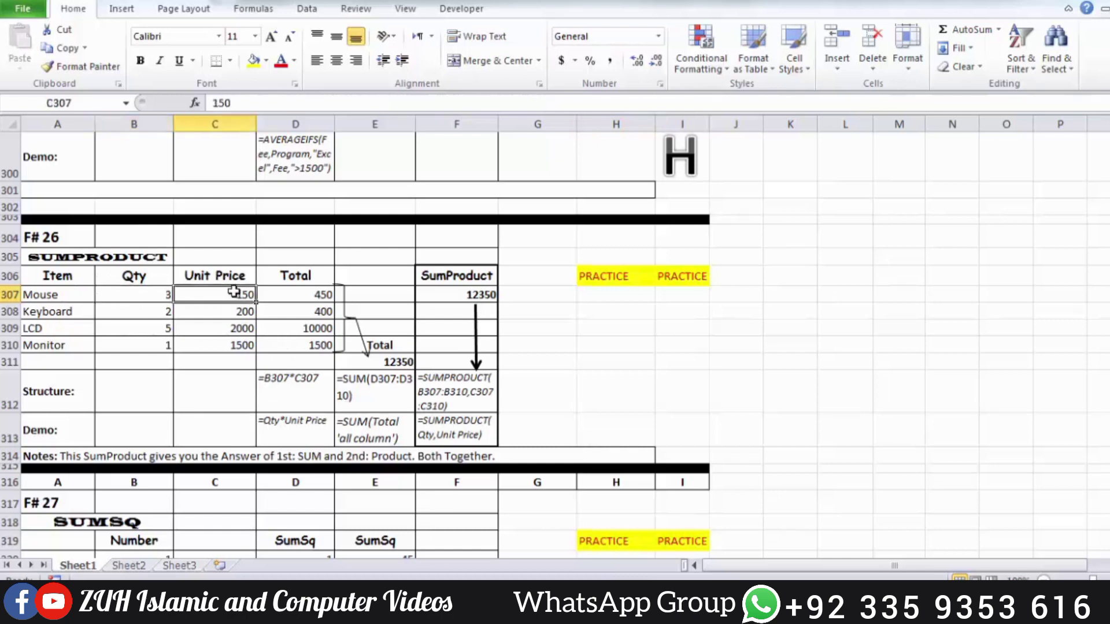
{"action": "left_click", "coordinate": [148, 295]}
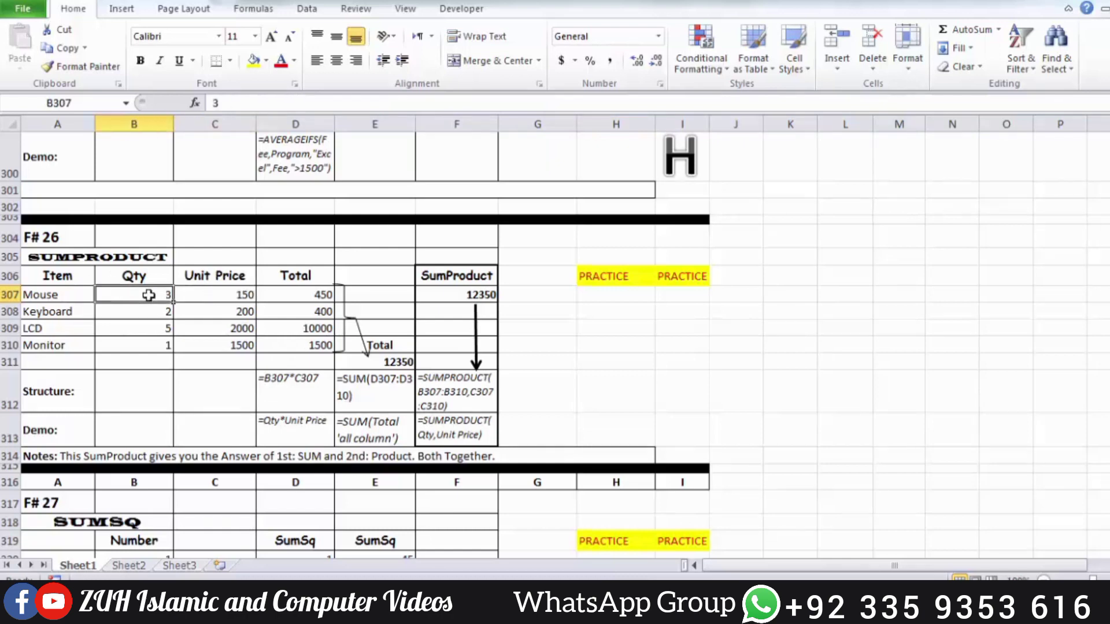
{"action": "left_click", "coordinate": [233, 294]}
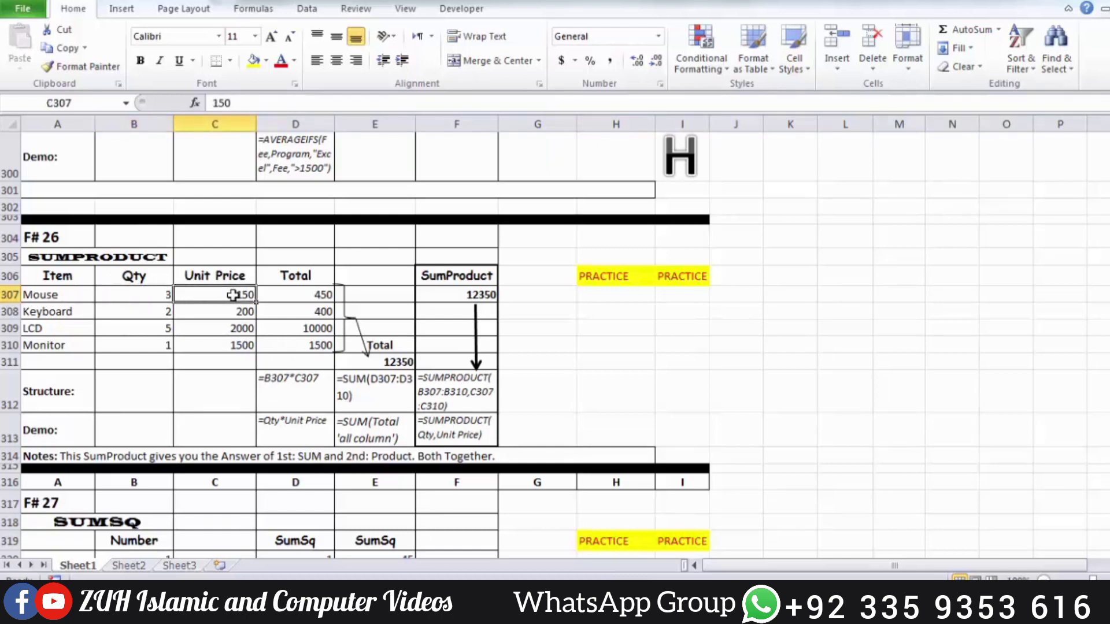
{"action": "left_click", "coordinate": [305, 293]}
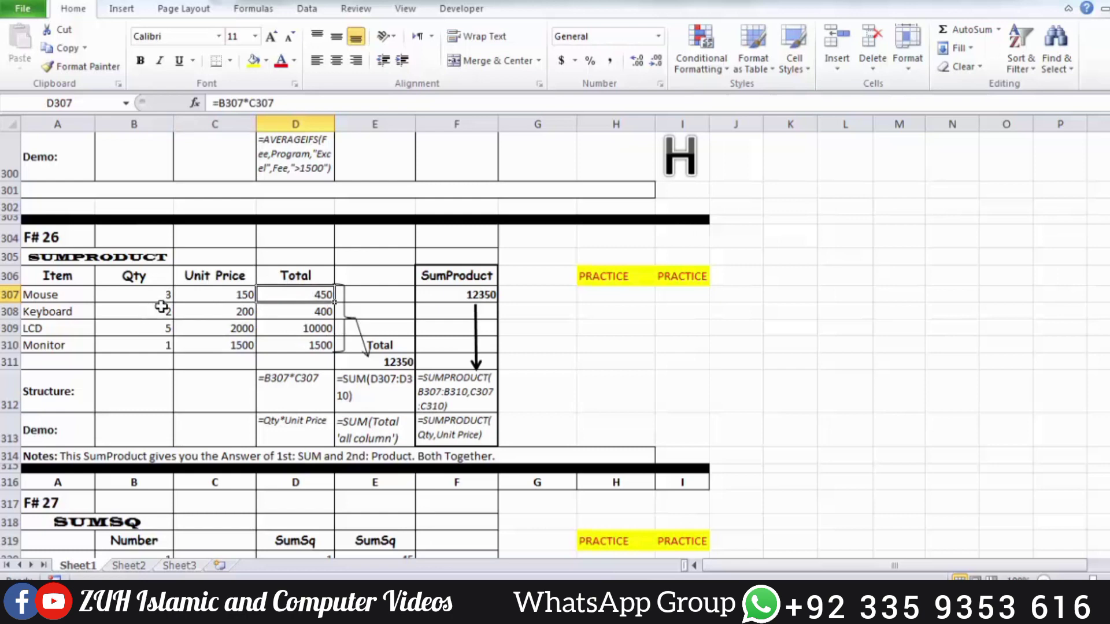
{"action": "left_click_drag", "start_coordinate": [154, 311], "coordinate": [214, 352]}
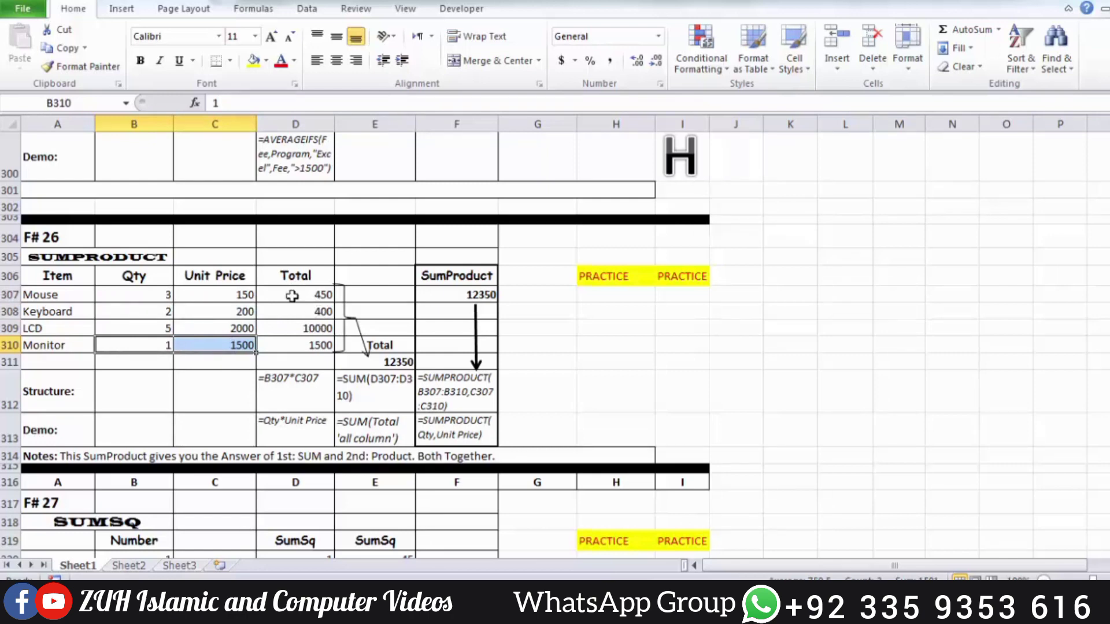
{"action": "left_click", "coordinate": [395, 364]}
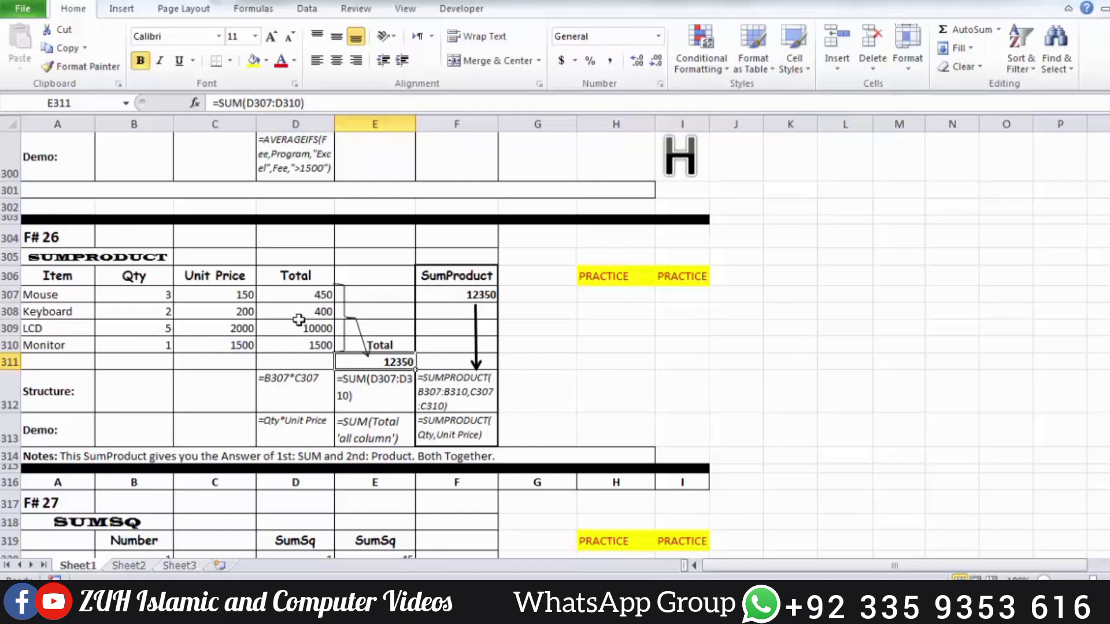
Enter a PRODUCT formula in practice cell H307 multiplying B307 and C307, and fill it down to H310
{"action": "left_click", "coordinate": [622, 294]}
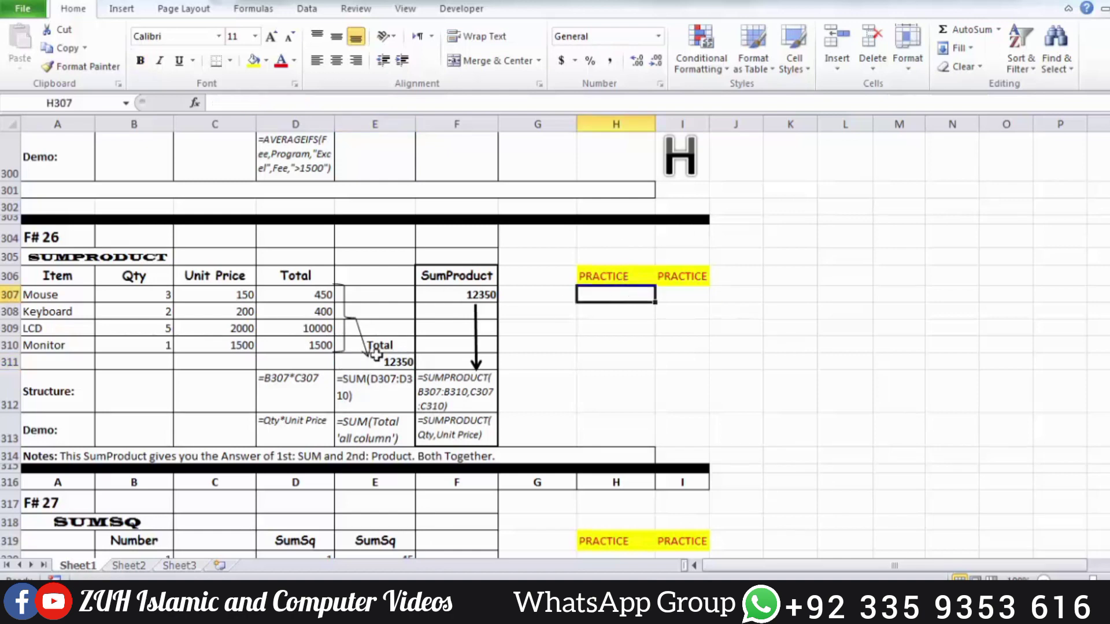
{"action": "type", "text": "="}
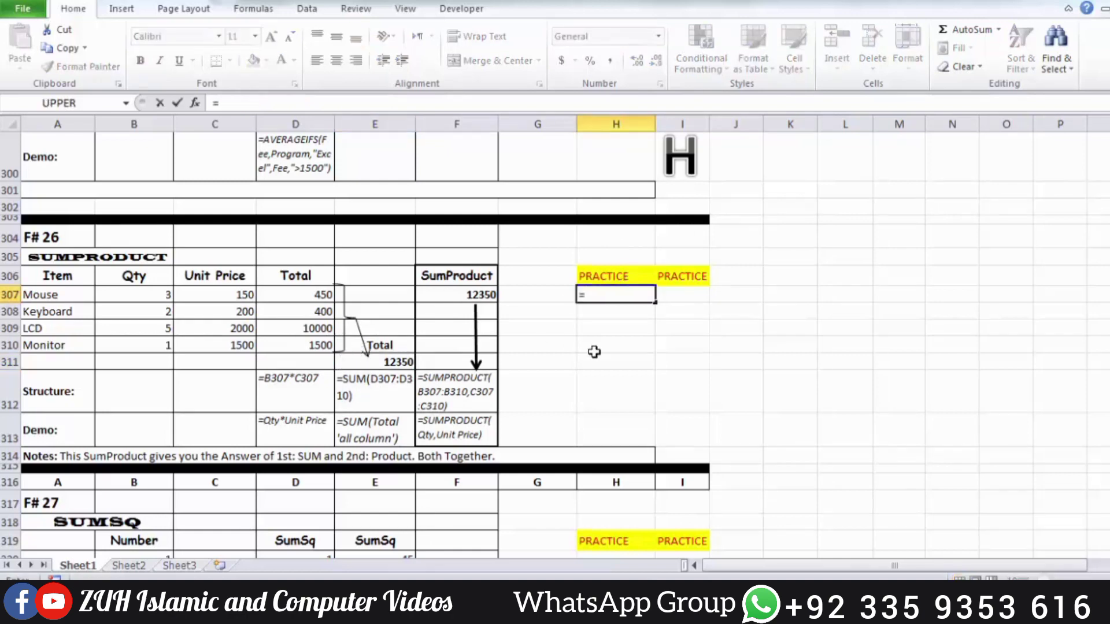
{"action": "type", "text": "prod"}
{"action": "key", "text": "BackSpace"}
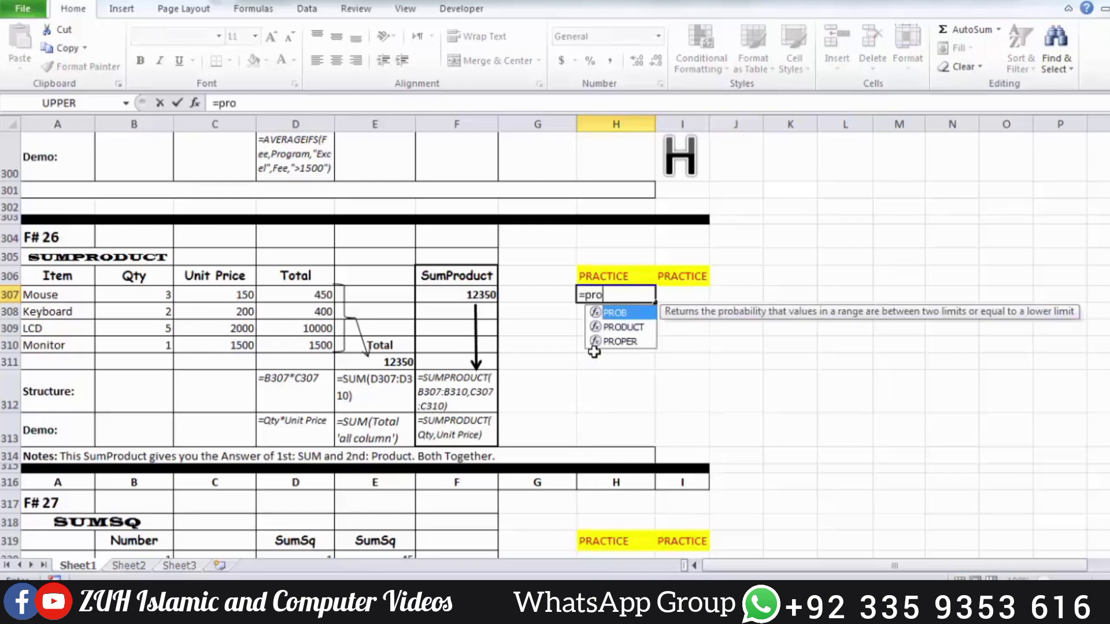
{"action": "type", "text": "d"}
{"action": "key", "text": "Tab"}
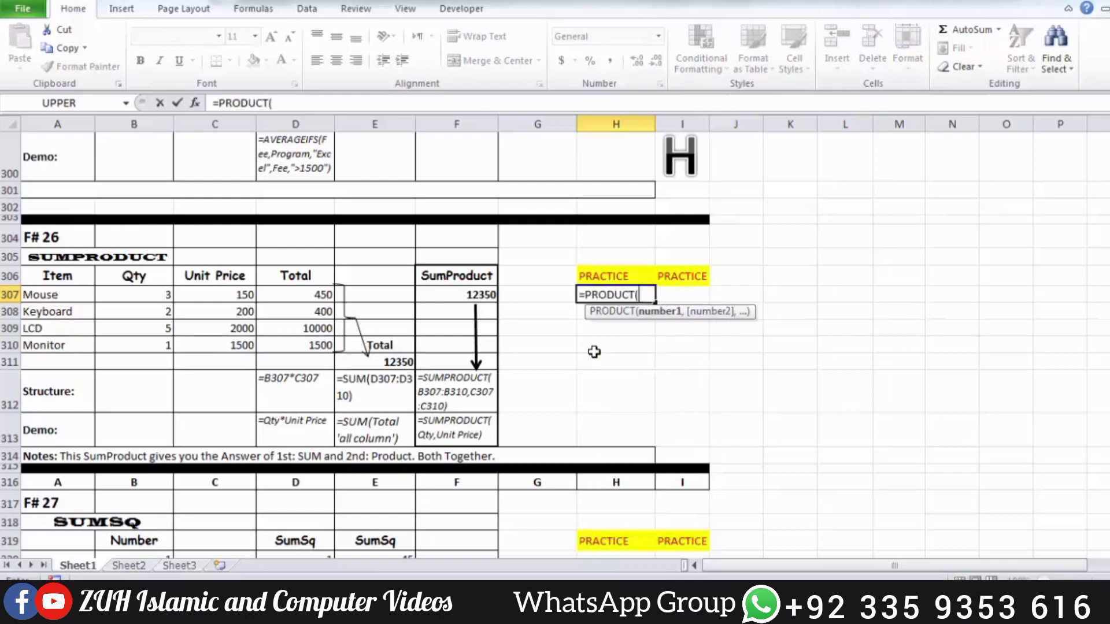
{"action": "left_click", "coordinate": [159, 295]}
{"action": "type", "text": ","}
{"action": "left_click", "coordinate": [210, 294]}
{"action": "key", "text": "Return"}
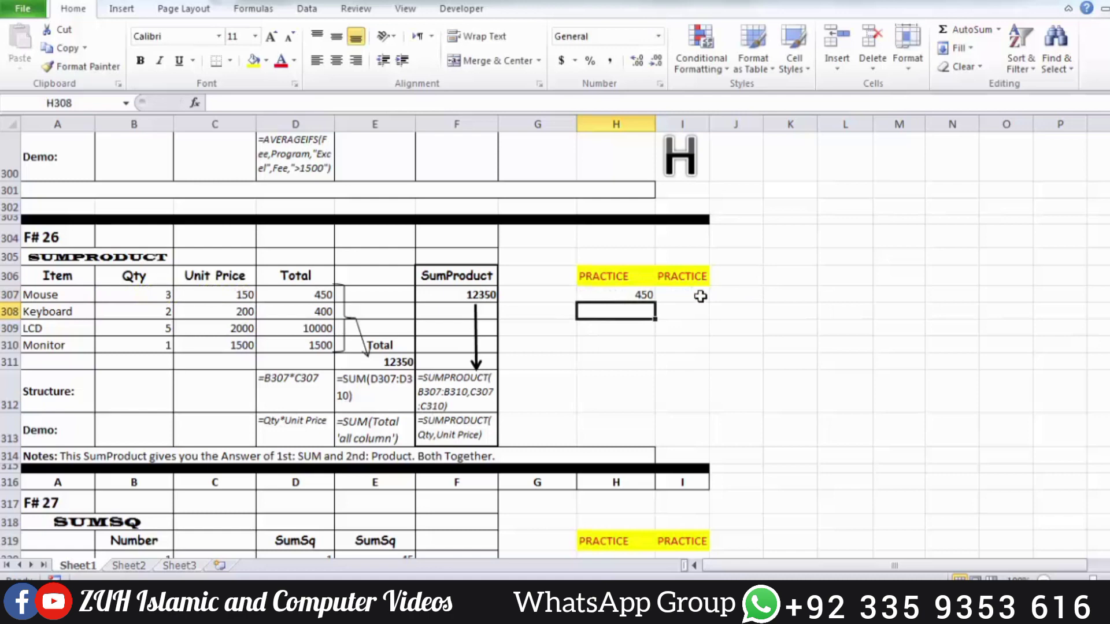
{"action": "left_click_drag", "start_coordinate": [626, 295], "coordinate": [627, 348]}
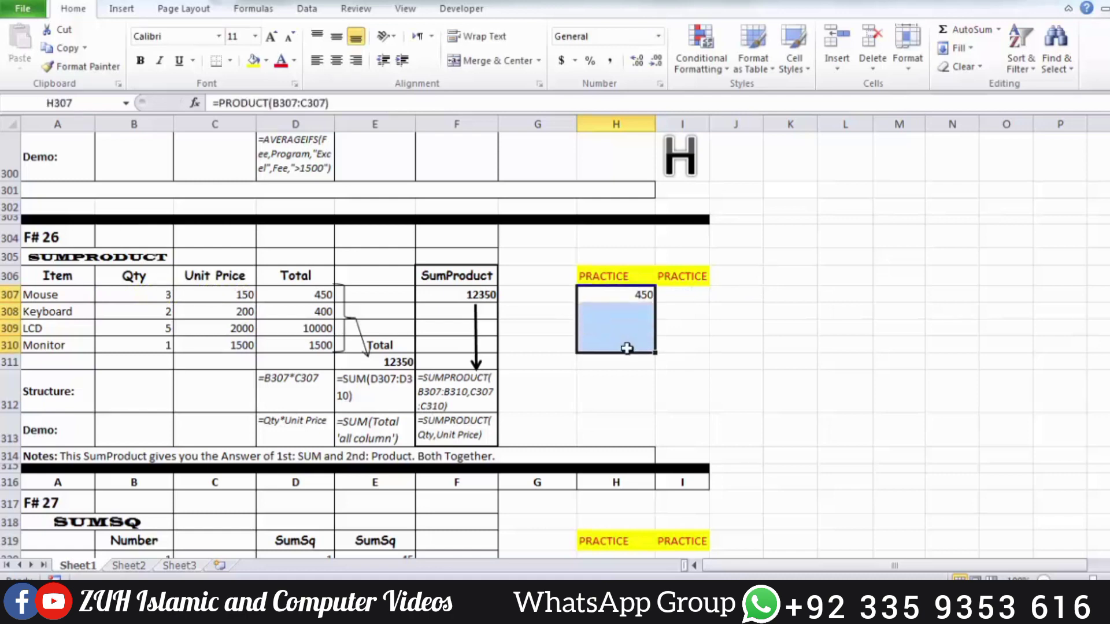
{"action": "key", "text": "ctrl+d"}
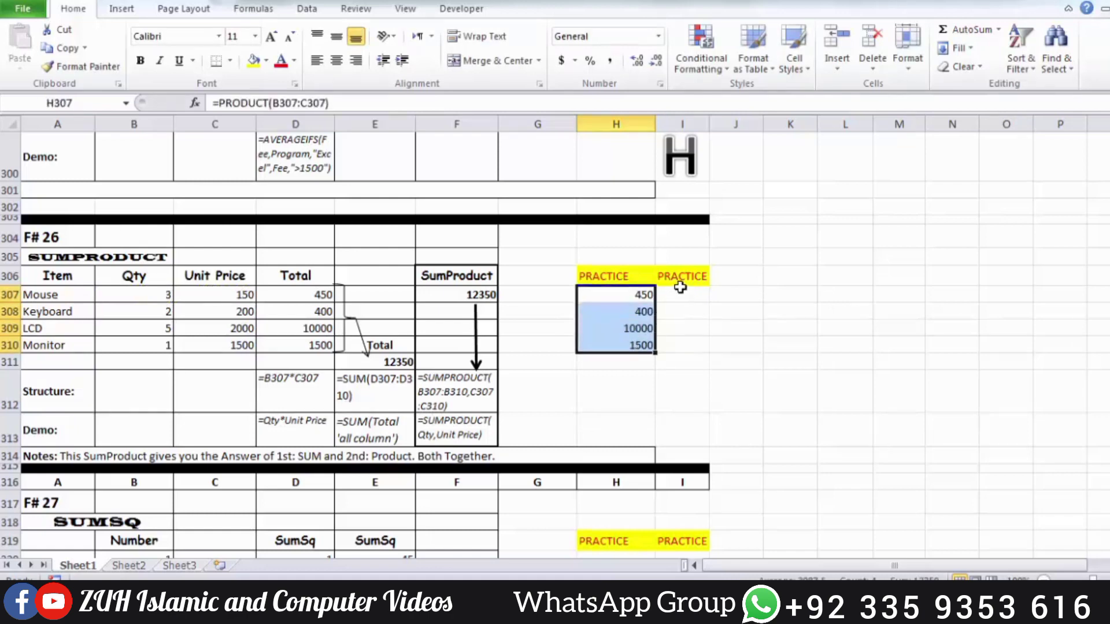
Copy the PRACTICE heading from I306 into J306 to add a third practice column
{"action": "left_click", "coordinate": [681, 279]}
{"action": "key", "text": "ctrl+c"}
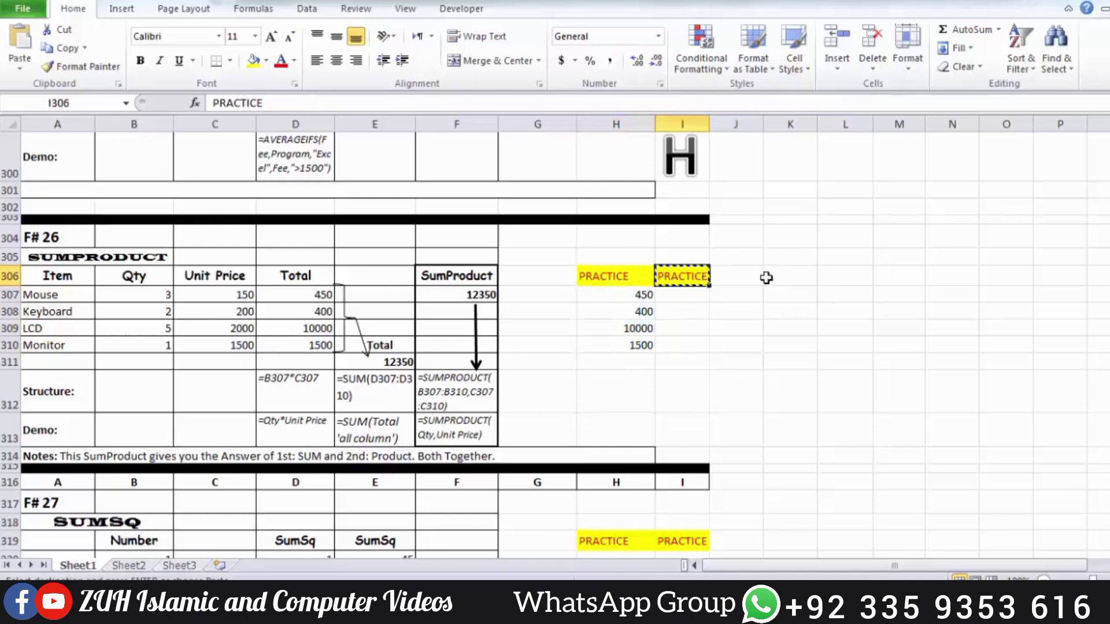
{"action": "left_click", "coordinate": [748, 276]}
{"action": "key", "text": "ctrl+v"}
Enter a SUM formula in practice cell I307 that adds the products in H307:H310
{"action": "left_click", "coordinate": [688, 298]}
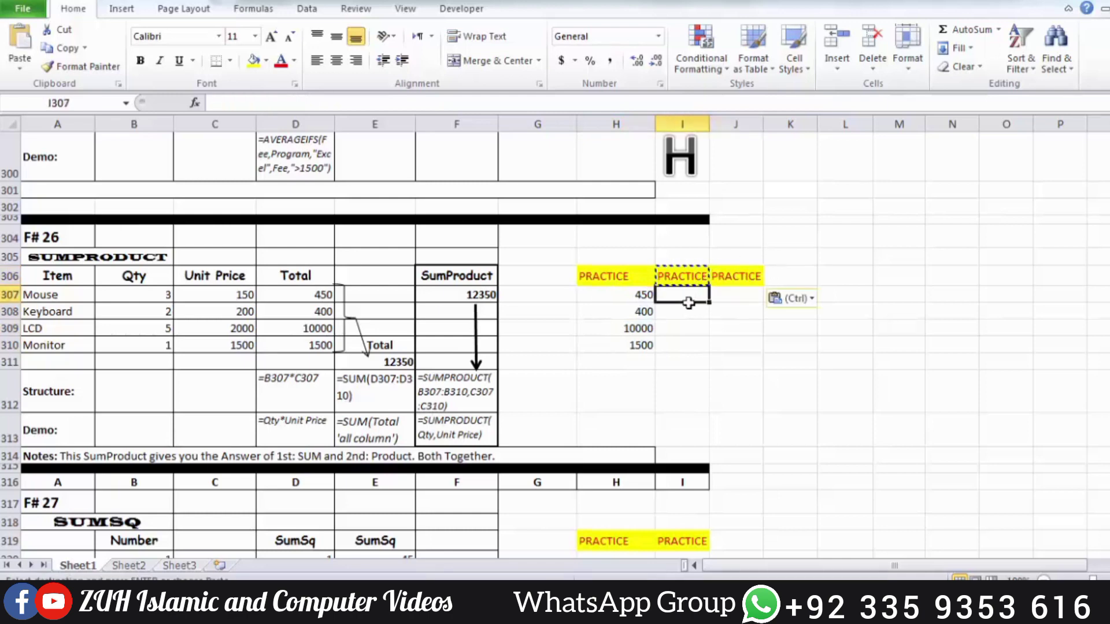
{"action": "type", "text": "=sum"}
{"action": "key", "text": "Tab"}
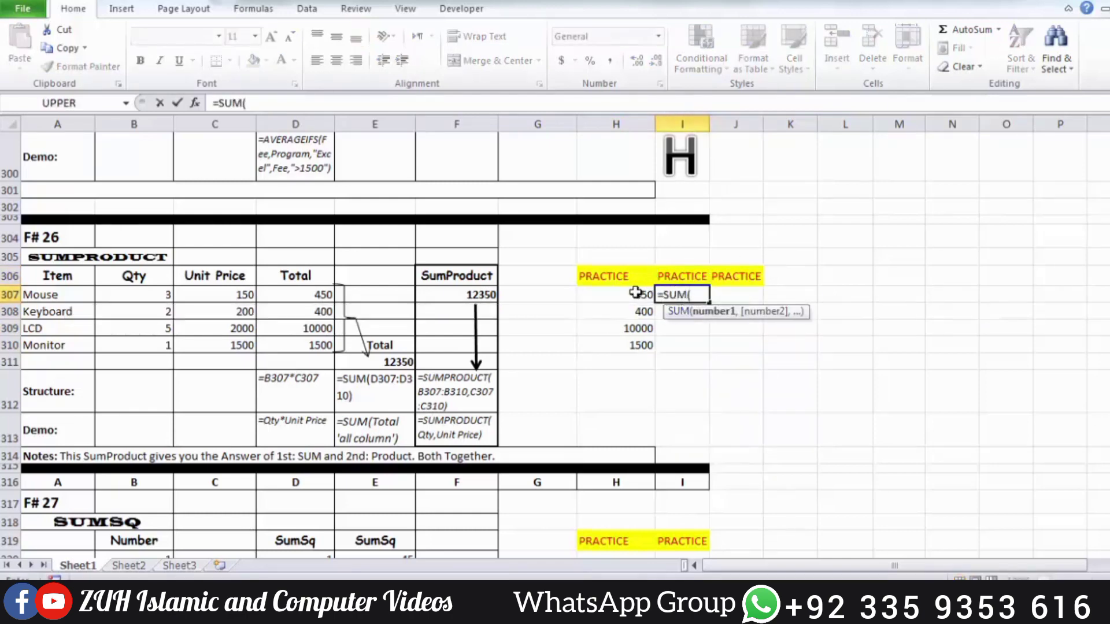
{"action": "left_click_drag", "start_coordinate": [635, 293], "coordinate": [641, 347]}
{"action": "key", "text": "Return"}
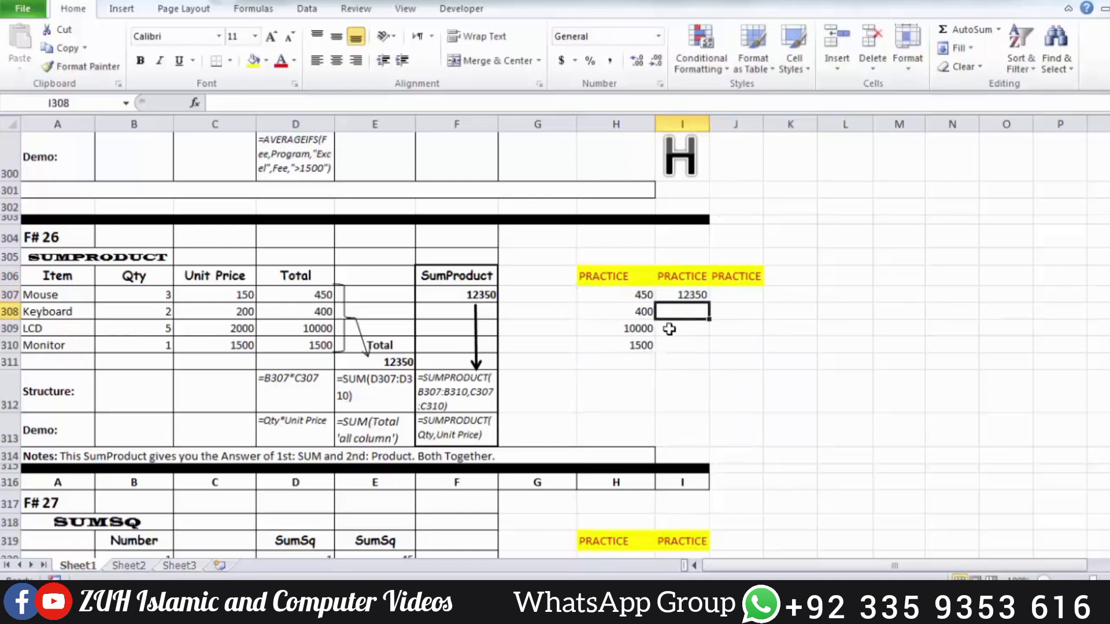
{"action": "left_click", "coordinate": [689, 292]}
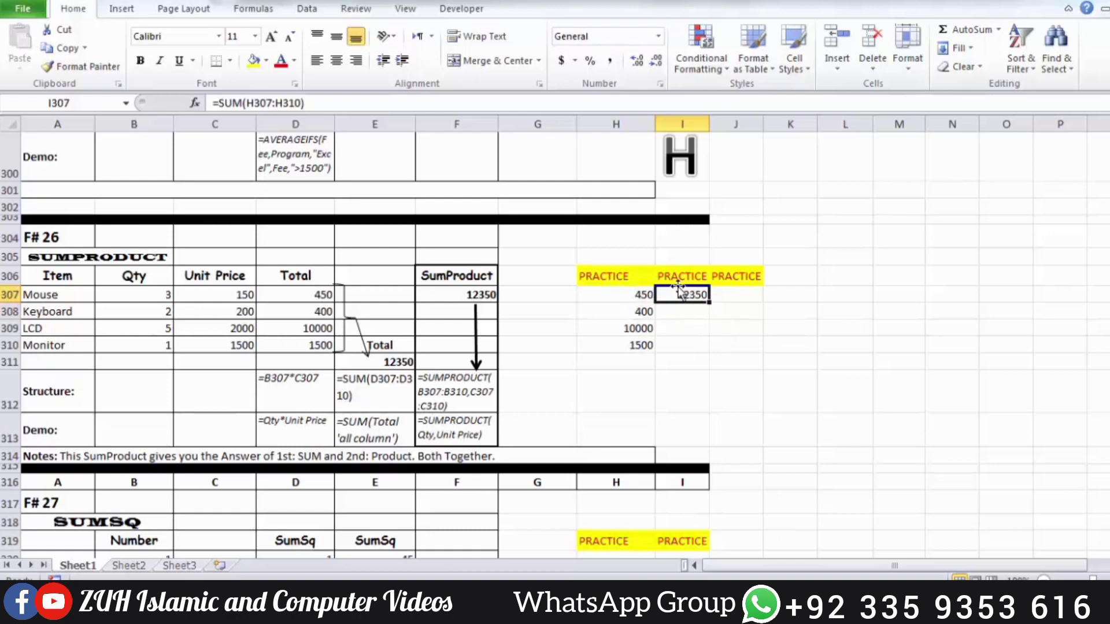
Enter =SUMPRODUCT(B307:B310,C307:C310) in practice cell J307 to total quantity times unit price directly
{"action": "left_click", "coordinate": [727, 294]}
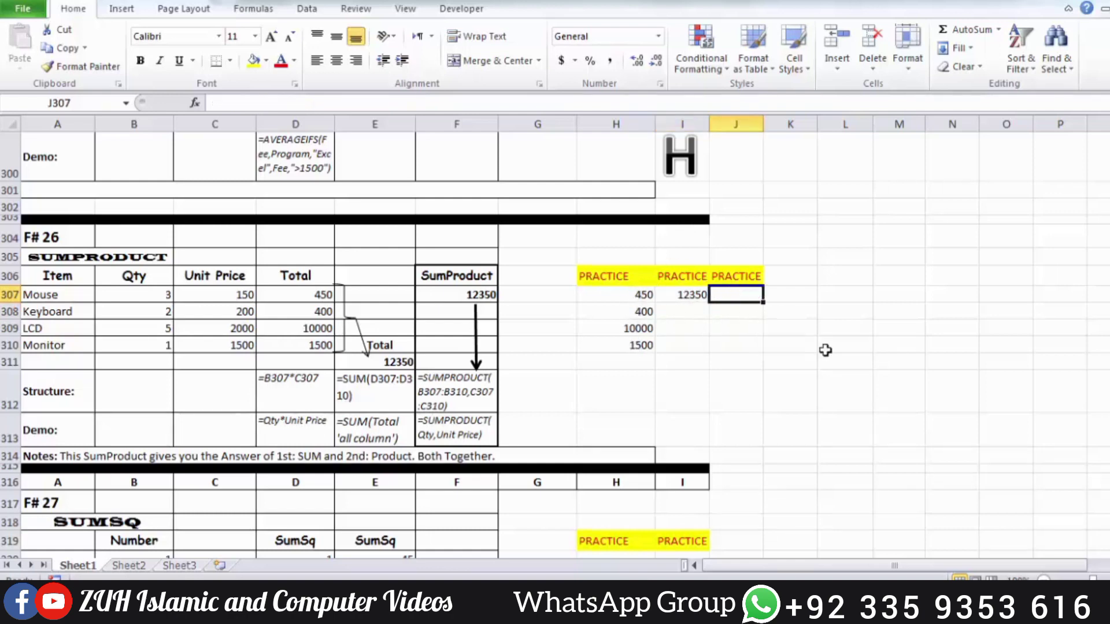
{"action": "type", "text": "=sump"}
{"action": "key", "text": "Tab"}
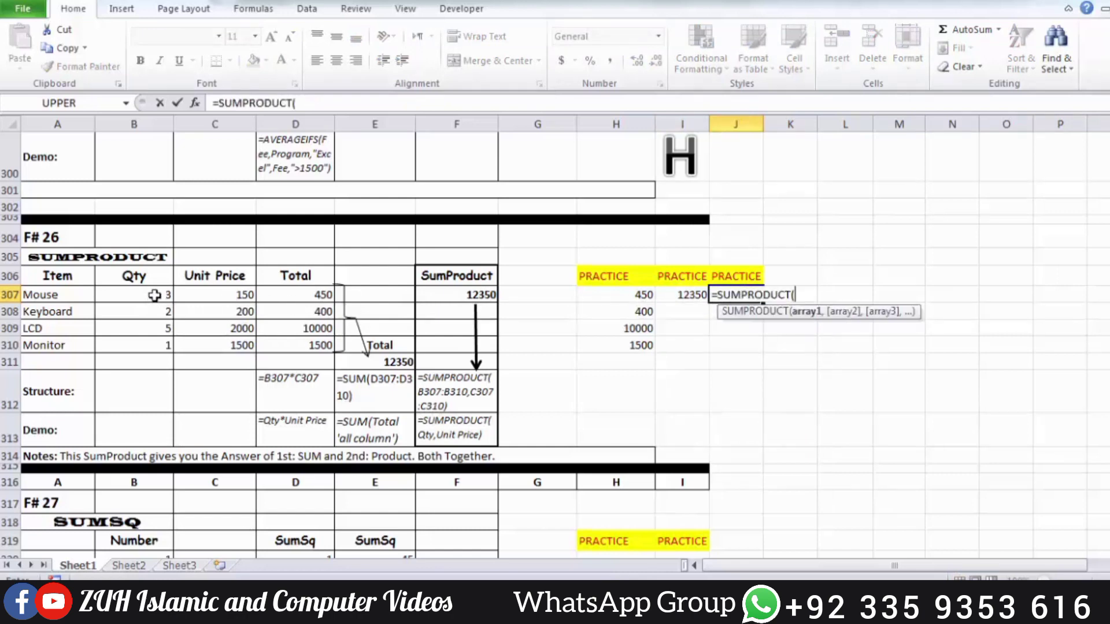
{"action": "left_click_drag", "start_coordinate": [155, 295], "coordinate": [155, 338]}
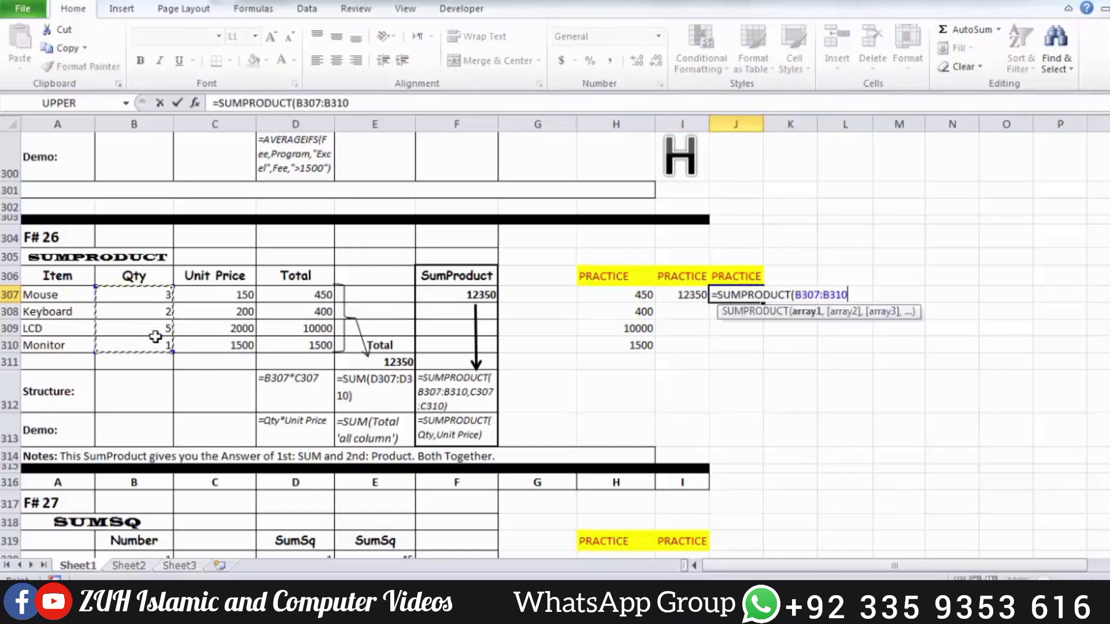
{"action": "type", "text": ","}
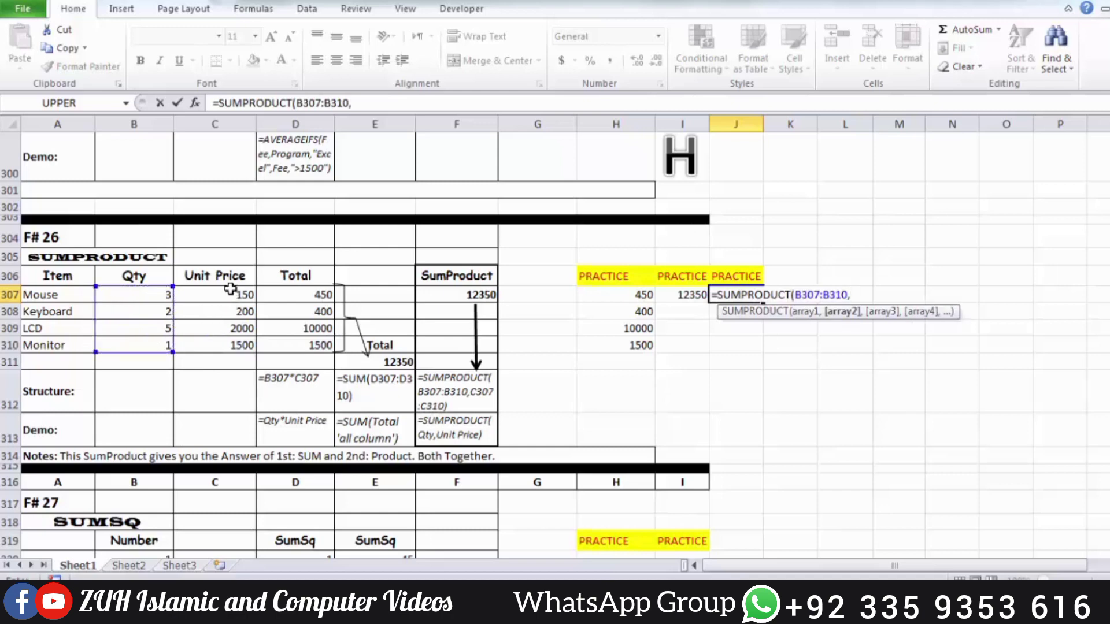
{"action": "left_click_drag", "start_coordinate": [230, 289], "coordinate": [231, 345]}
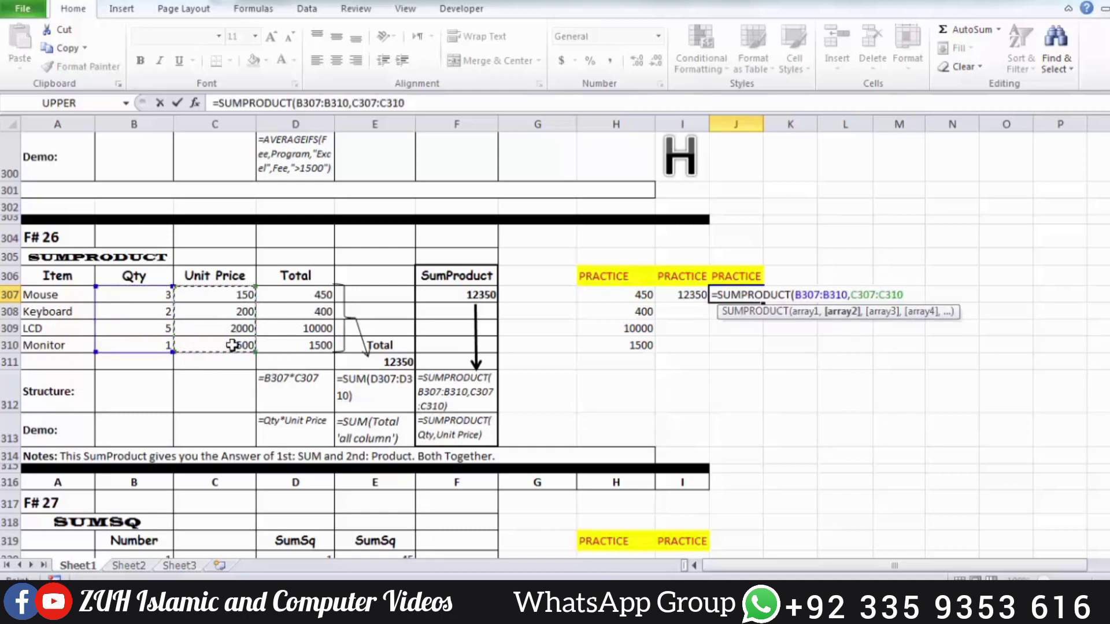
{"action": "type", "text": ")"}
{"action": "key", "text": "Return"}
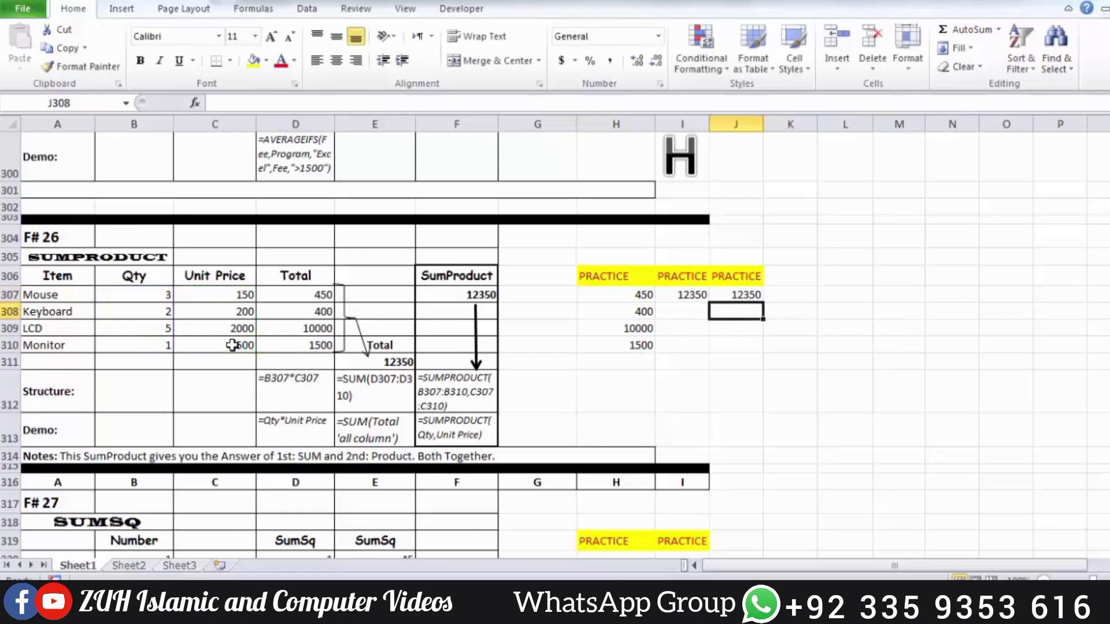
{"action": "left_click", "coordinate": [745, 294]}
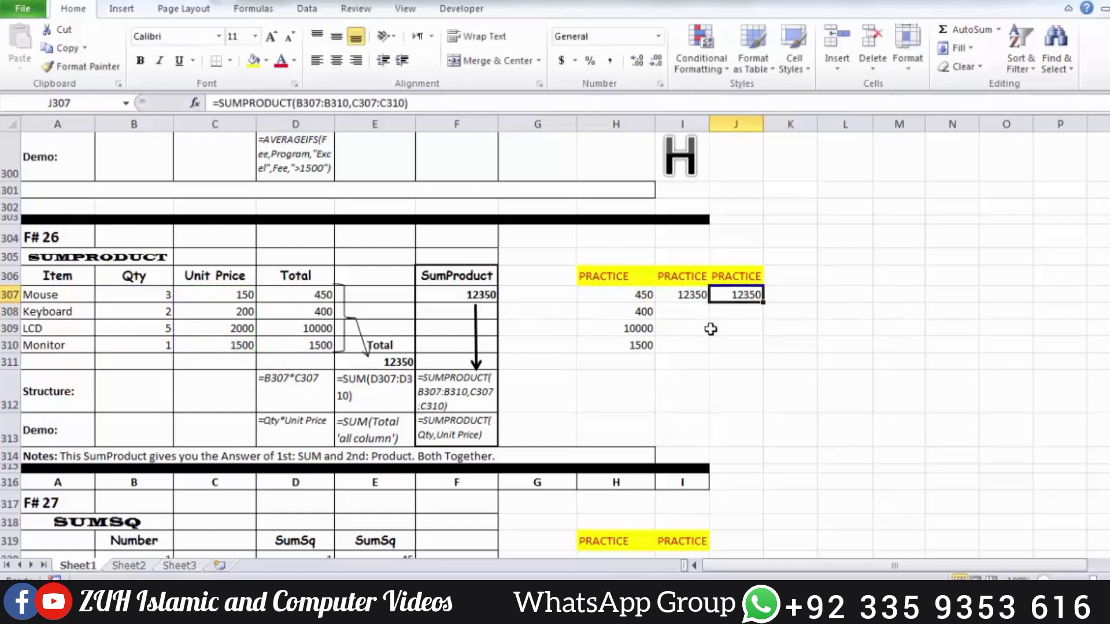
Enter a SUMSQ formula in practice cell H320 for the number in B320, and fill it down to H323
{"action": "scroll", "coordinate": [710, 329], "scroll_direction": "down", "scroll_amount": 3}
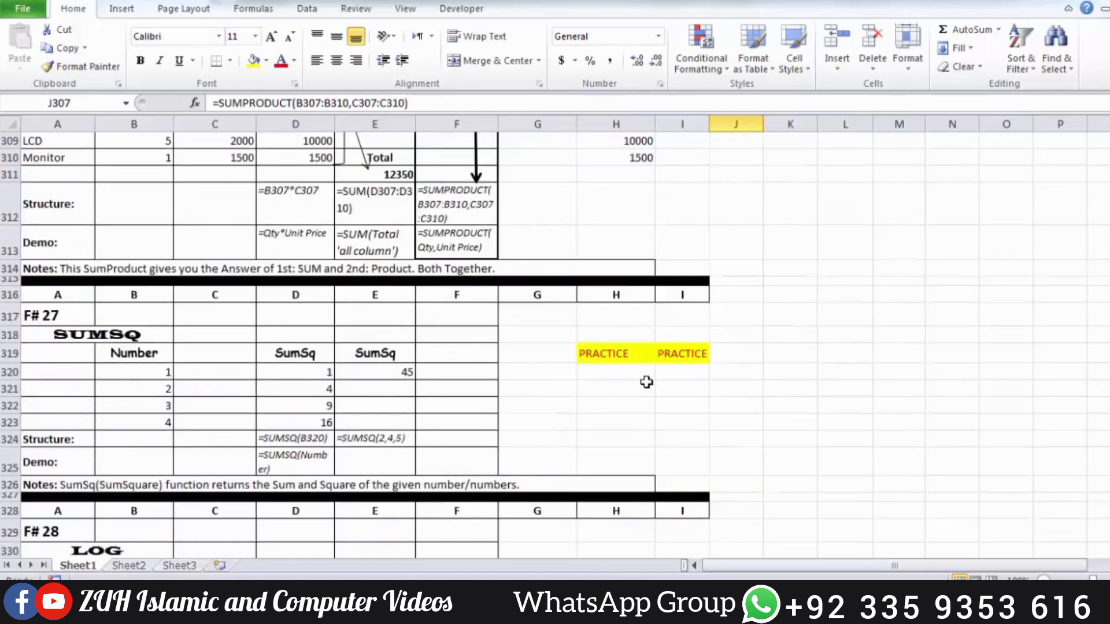
{"action": "left_click", "coordinate": [639, 376]}
{"action": "type", "text": "=sumsq"}
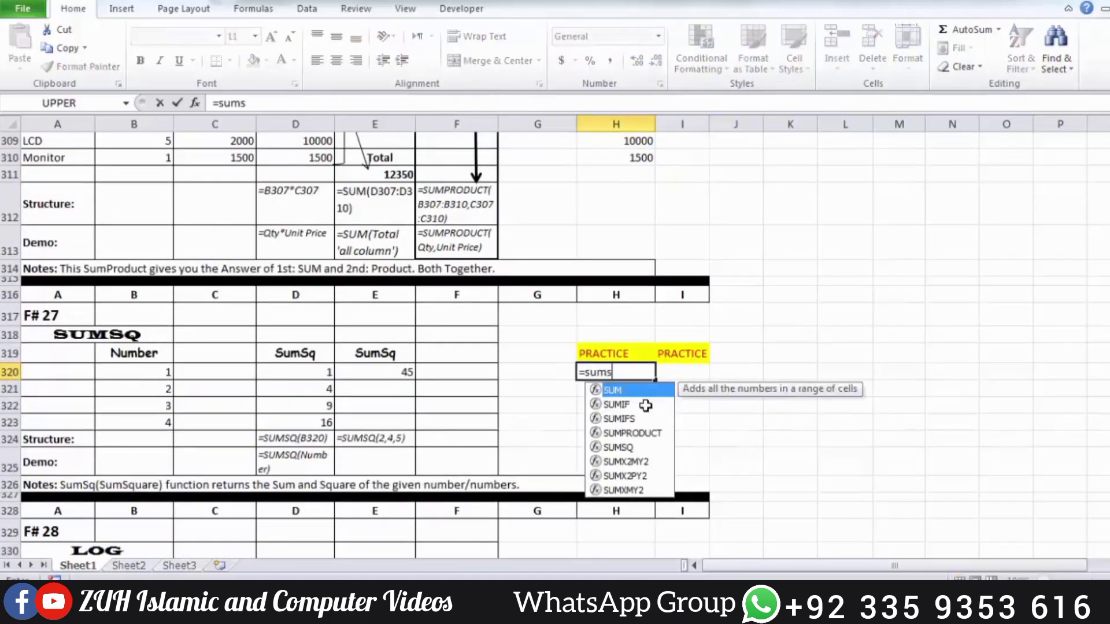
{"action": "key", "text": "Tab"}
{"action": "left_click", "coordinate": [162, 373]}
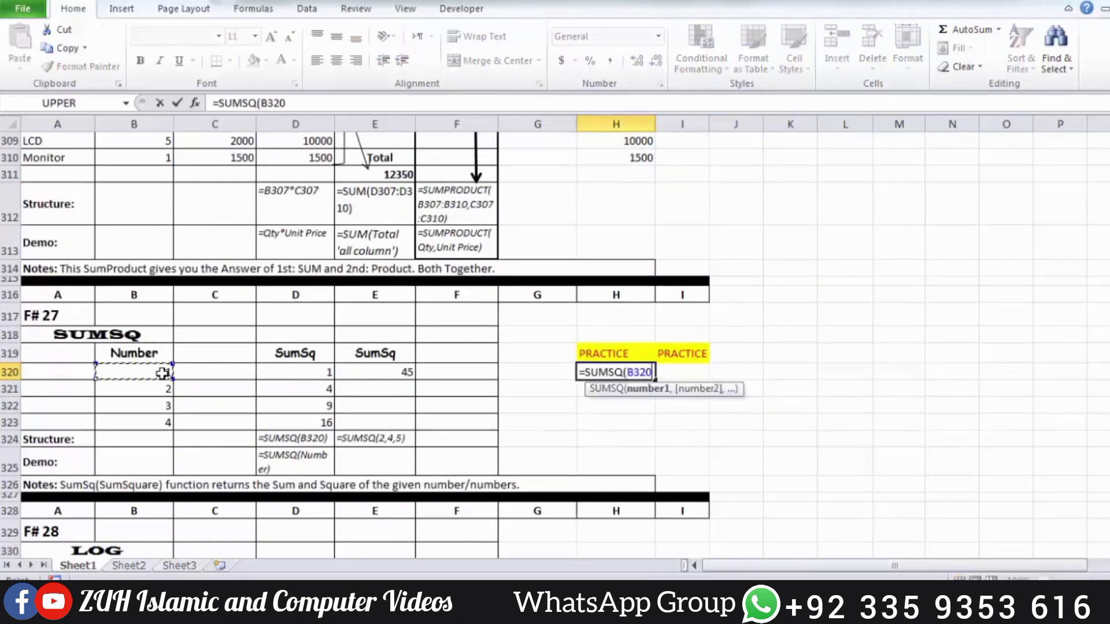
{"action": "key", "text": "Return"}
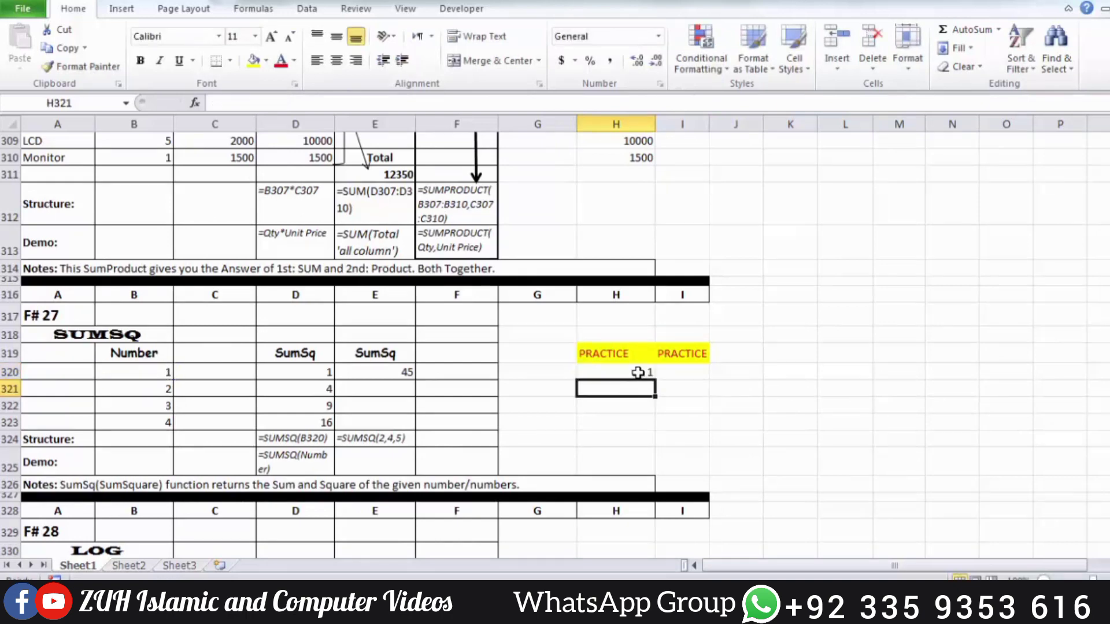
{"action": "left_click_drag", "start_coordinate": [639, 373], "coordinate": [638, 421]}
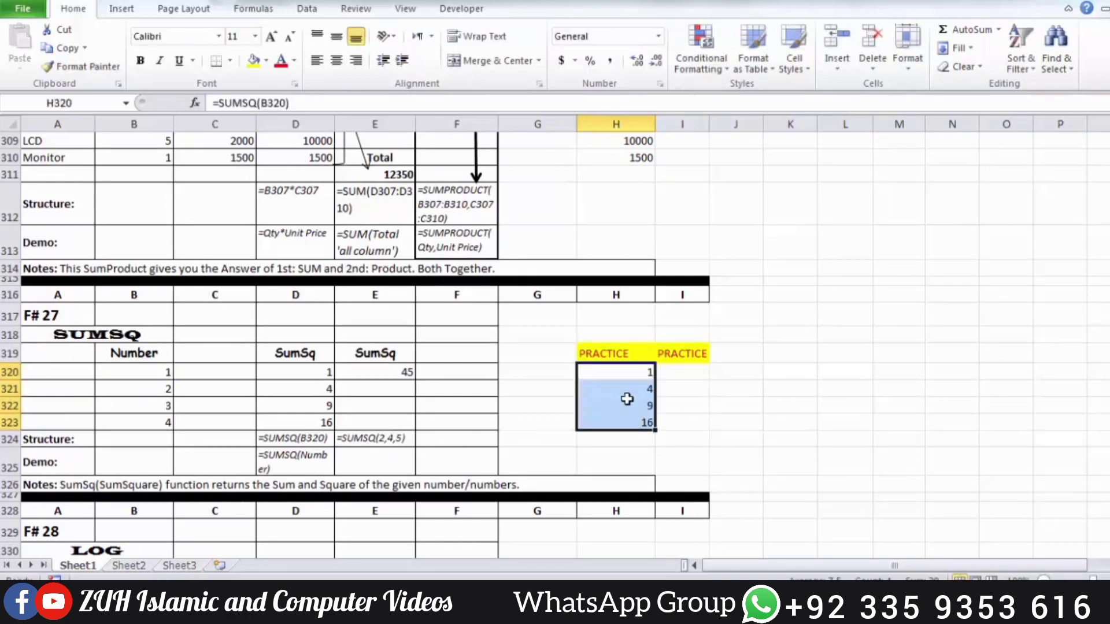
{"action": "key", "text": "ctrl+d"}
Examine the SUMSQ example's numbers in B320:B323 and the multi-number formula in E320
{"action": "left_click", "coordinate": [158, 388]}
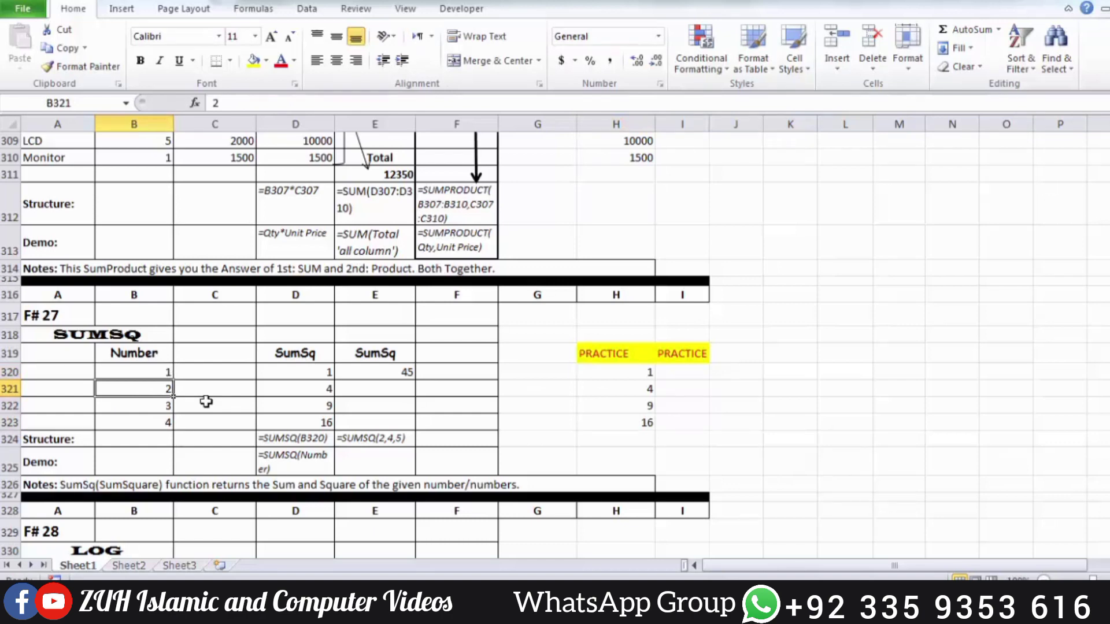
{"action": "key", "text": "Down"}
{"action": "key", "text": "Down"}
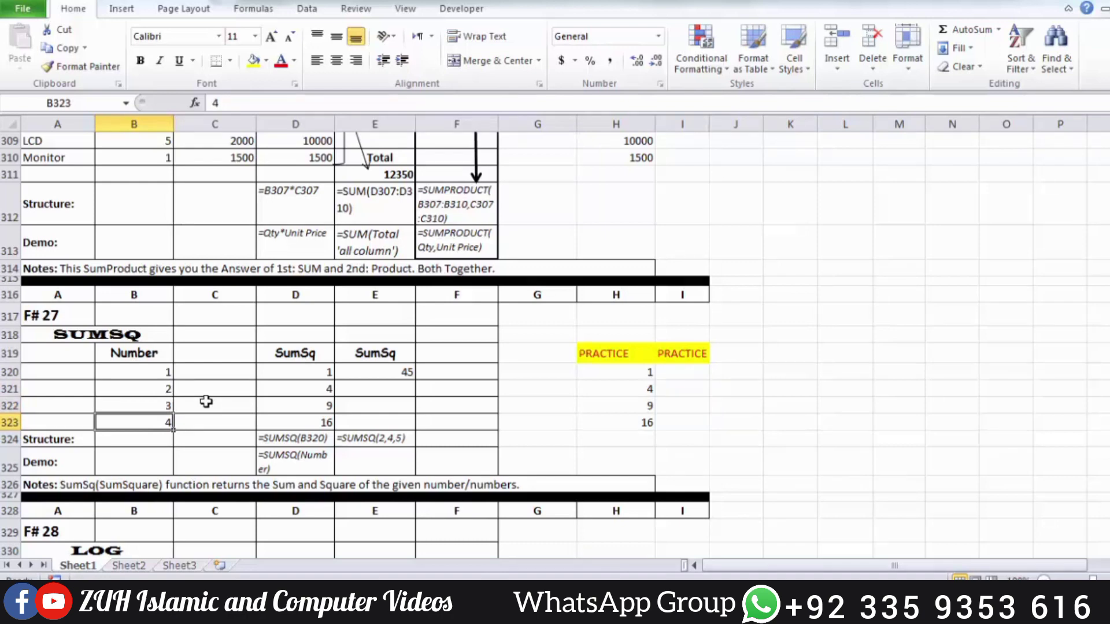
{"action": "key", "text": "Up"}
{"action": "key", "text": "Up"}
{"action": "key", "text": "Up"}
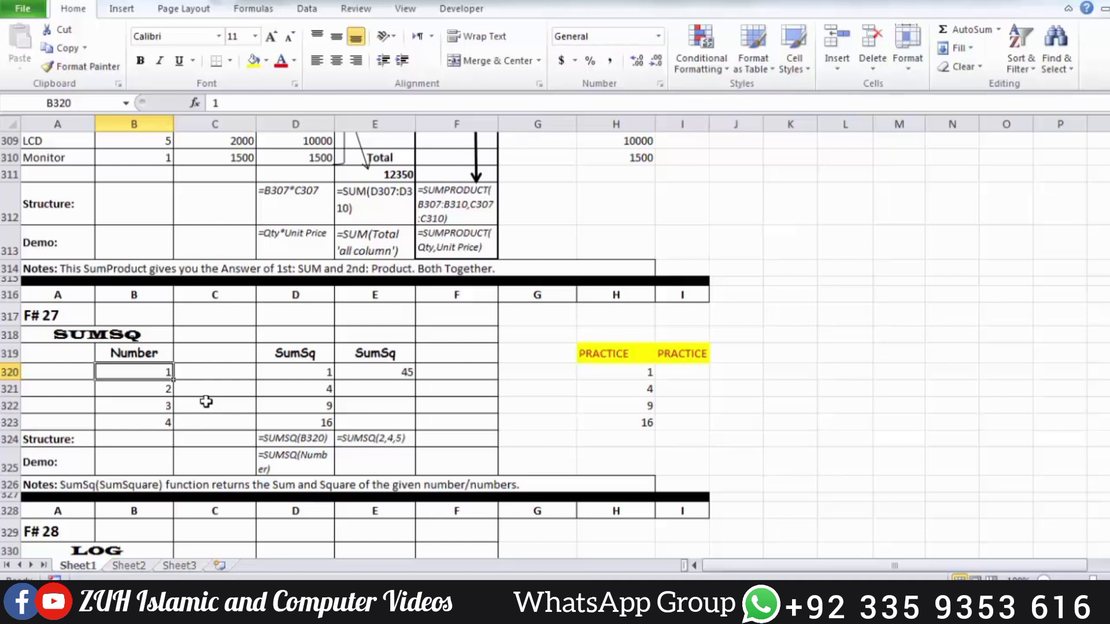
{"action": "key", "text": "Right"}
{"action": "key", "text": "Right"}
{"action": "key", "text": "Right"}
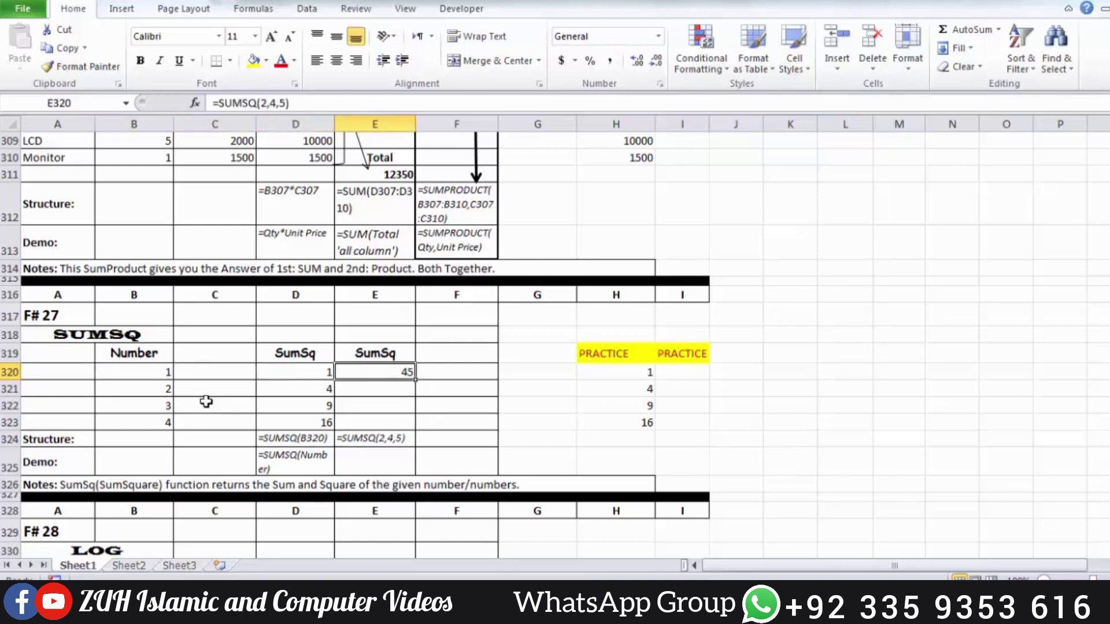
Enter =SUMSQ(2,5,10,15,21) in practice cell I320
{"action": "key", "text": "Right"}
{"action": "key", "text": "Right"}
{"action": "key", "text": "Right"}
{"action": "key", "text": "Right"}
{"action": "type", "text": "=su"}
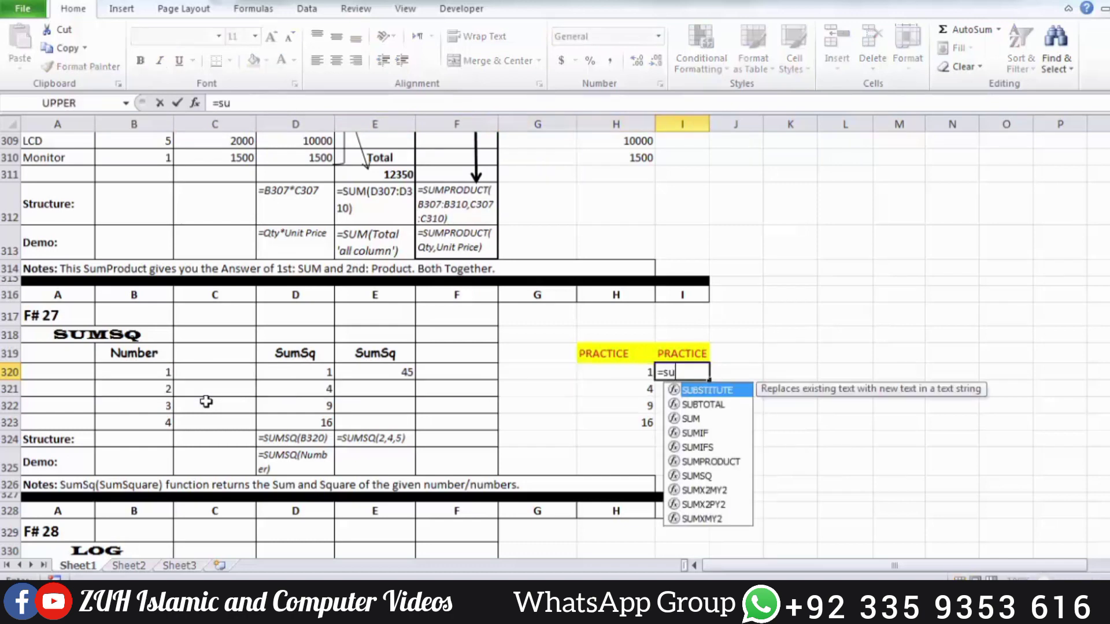
{"action": "type", "text": "ms"}
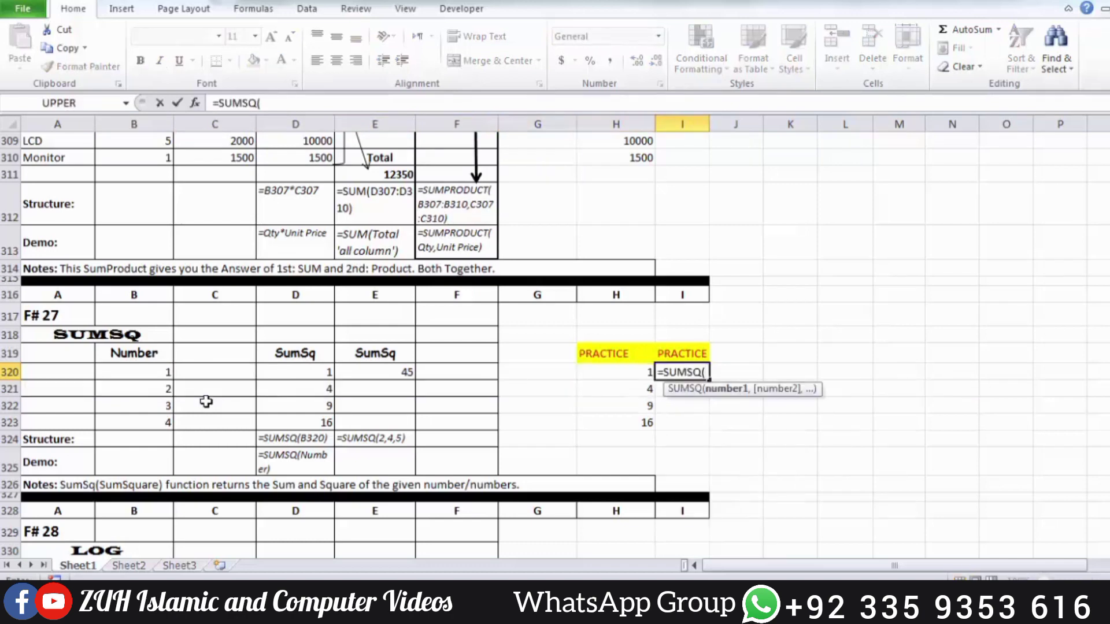
{"action": "type", "text": ","}
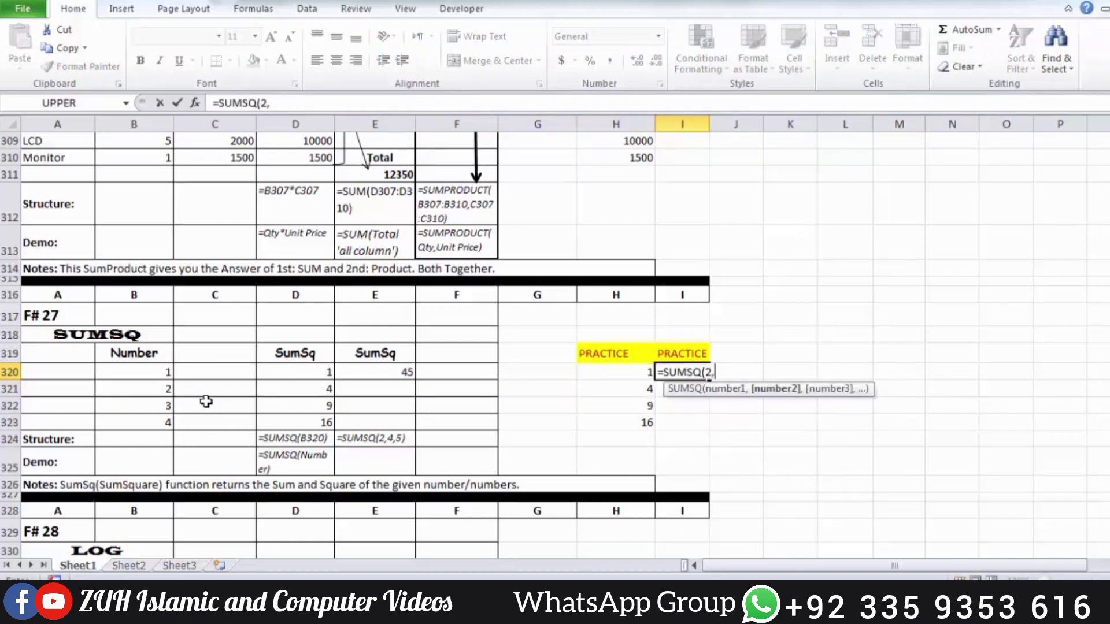
{"action": "type", "text": "5,"}
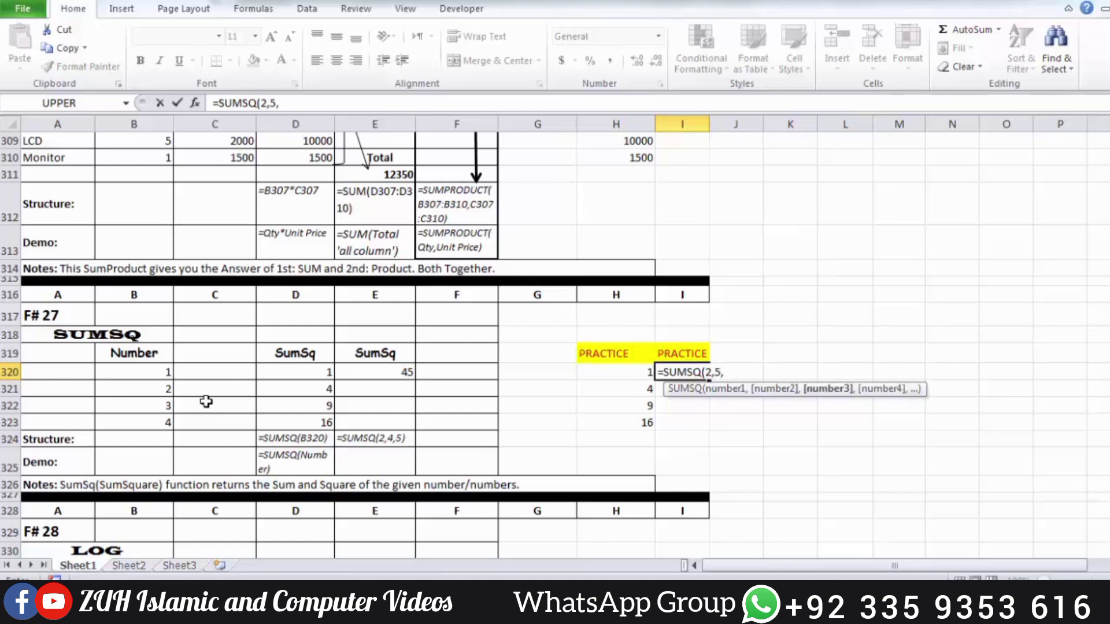
{"action": "type", "text": "10,"}
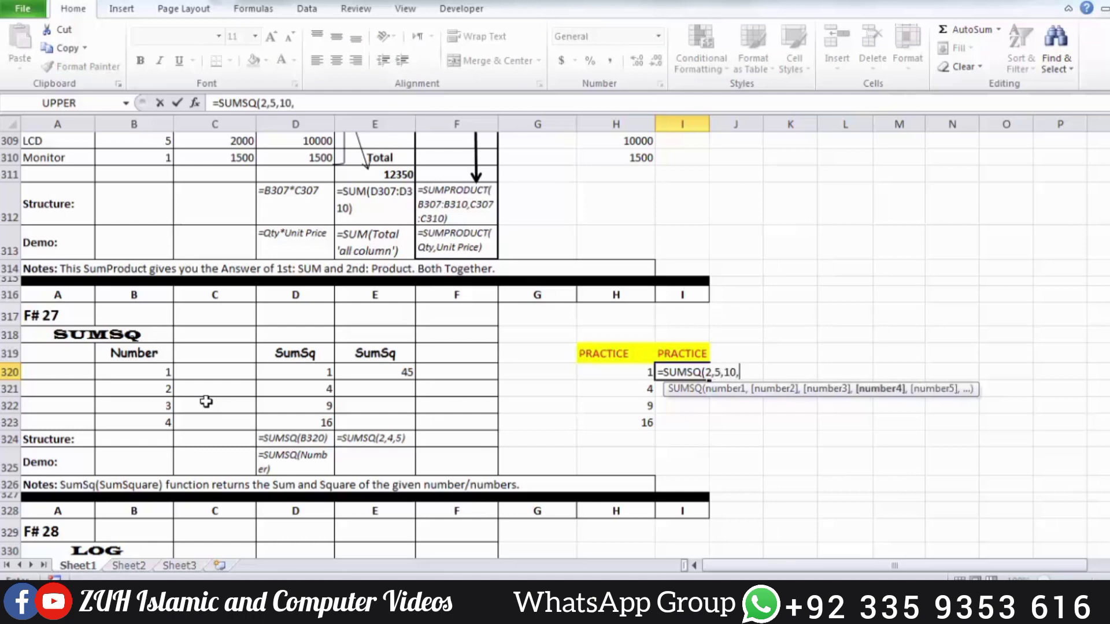
{"action": "type", "text": "15,21"}
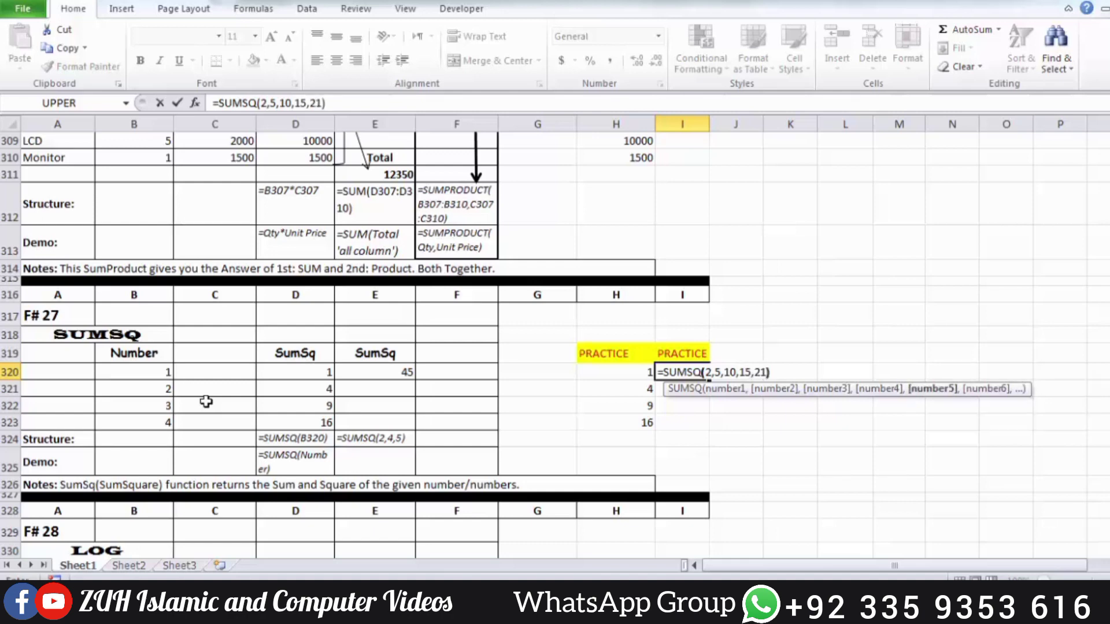
{"action": "key", "text": "Return"}
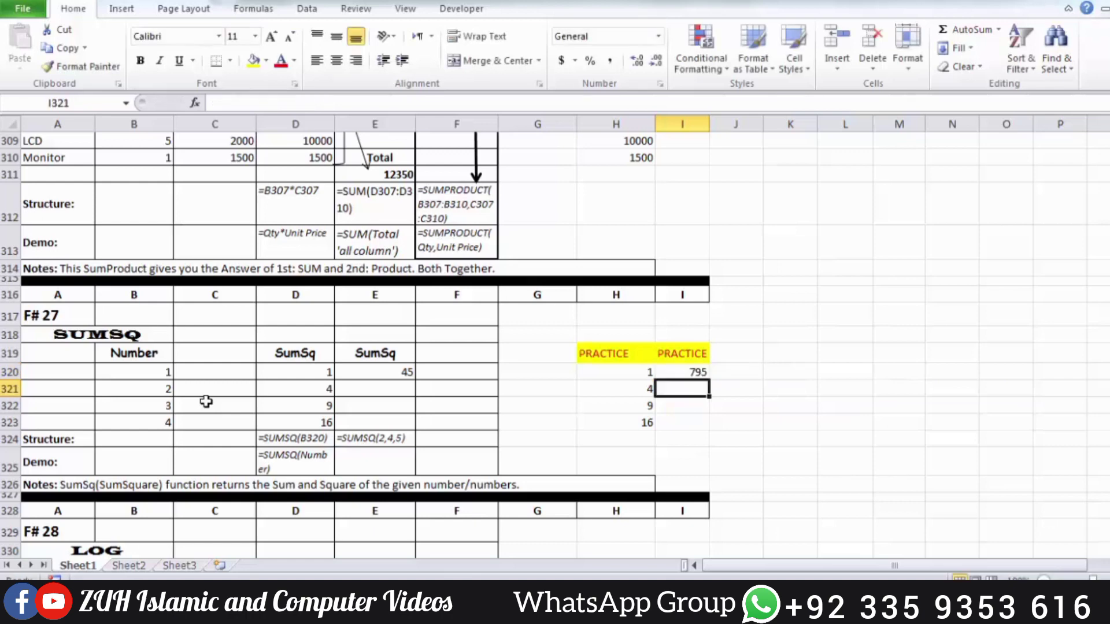
{"action": "key", "text": "Up"}
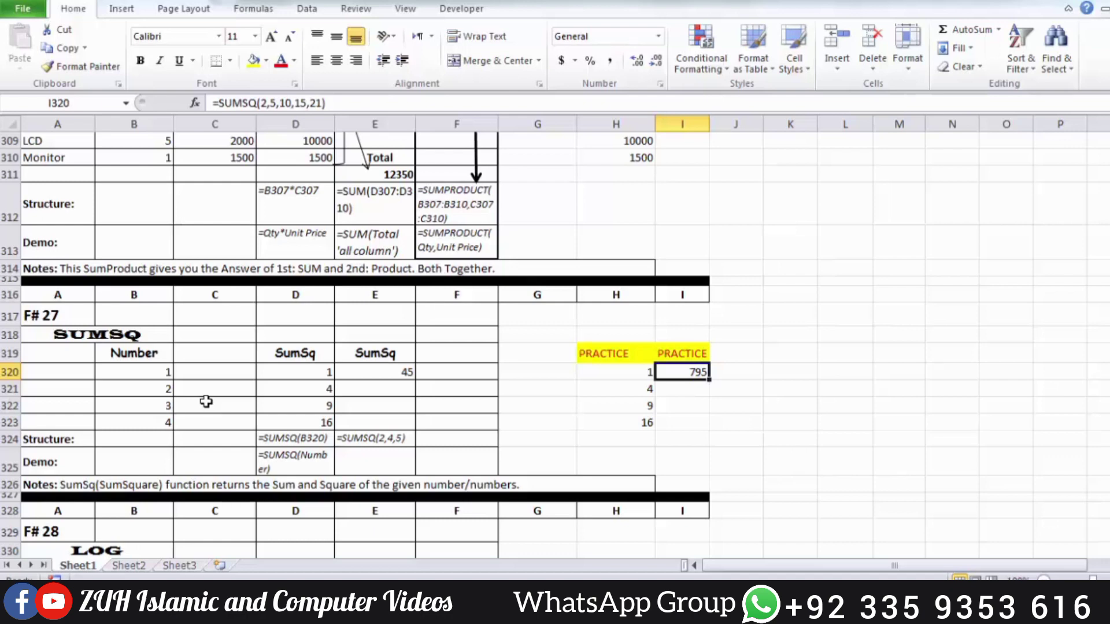
Replace the SUMSQ example's numbers from B320 down to B324 with 2, 5, 10, 15 and 21
{"action": "left_click", "coordinate": [167, 373]}
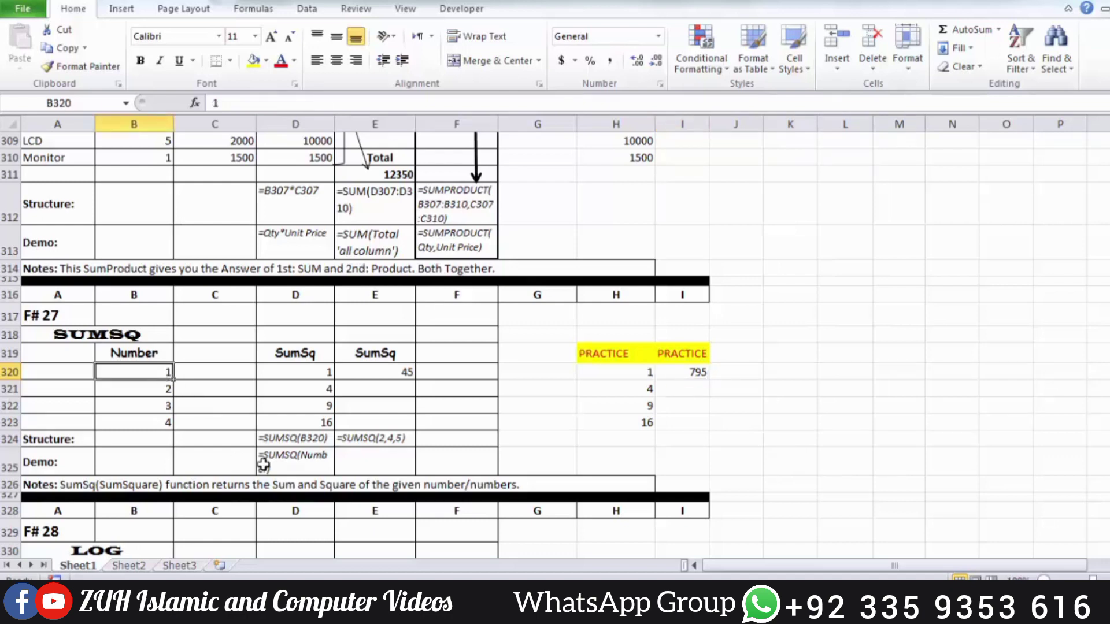
{"action": "type", "text": "2"}
{"action": "key", "text": "Return"}
{"action": "type", "text": "5"}
{"action": "key", "text": "Return"}
{"action": "type", "text": "10"}
{"action": "key", "text": "Return"}
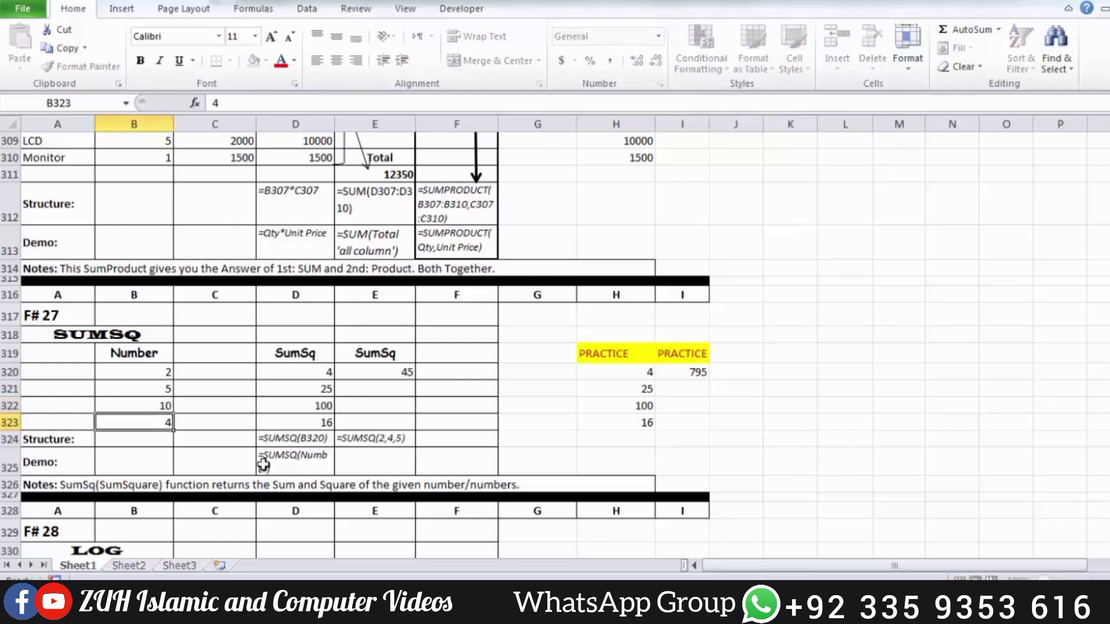
{"action": "type", "text": "15"}
{"action": "key", "text": "Return"}
{"action": "type", "text": "21"}
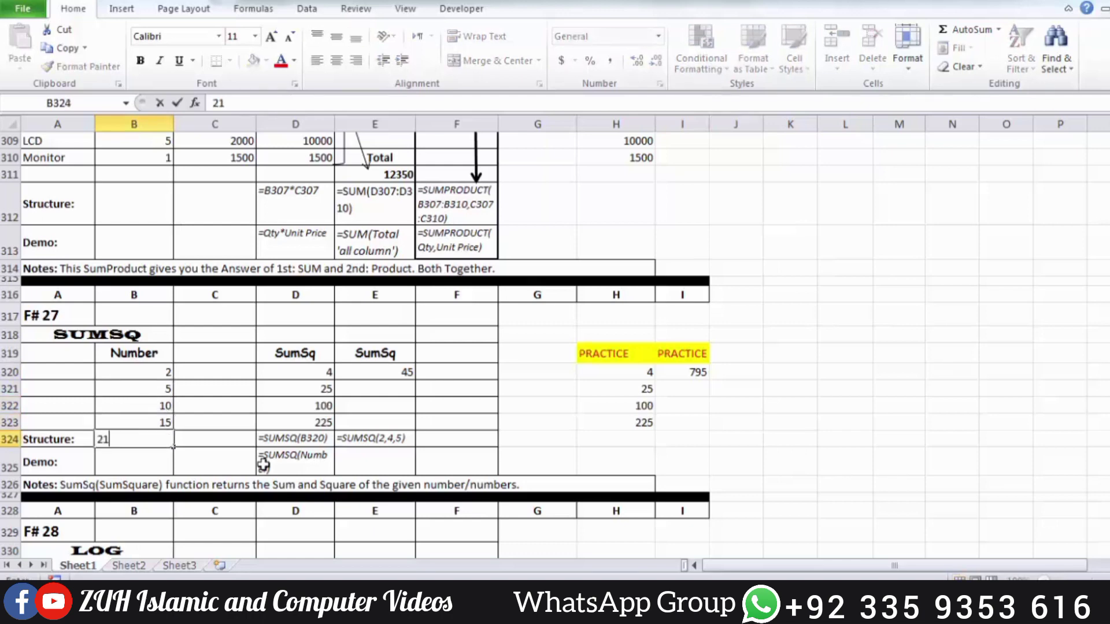
{"action": "key", "text": "Tab"}
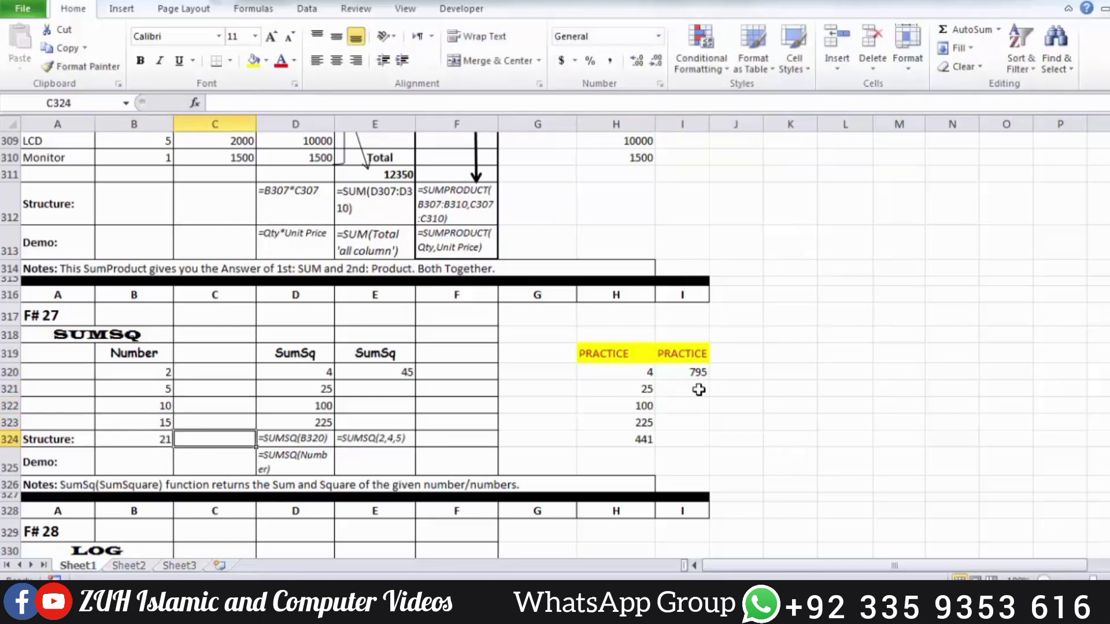
Add up the individual squares in H320:H324 with a SUM formula in J320 and compare it with I320
{"action": "left_click", "coordinate": [732, 373]}
{"action": "type", "text": "=SUM("}
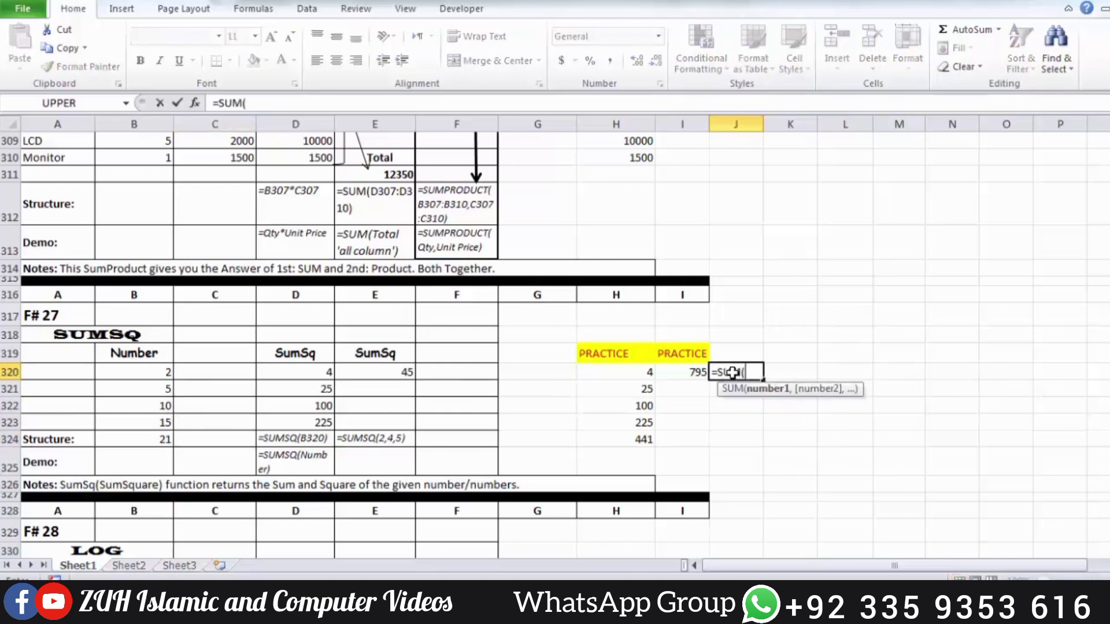
{"action": "left_click", "coordinate": [643, 374]}
{"action": "left_click_drag", "start_coordinate": [642, 393], "coordinate": [646, 439]}
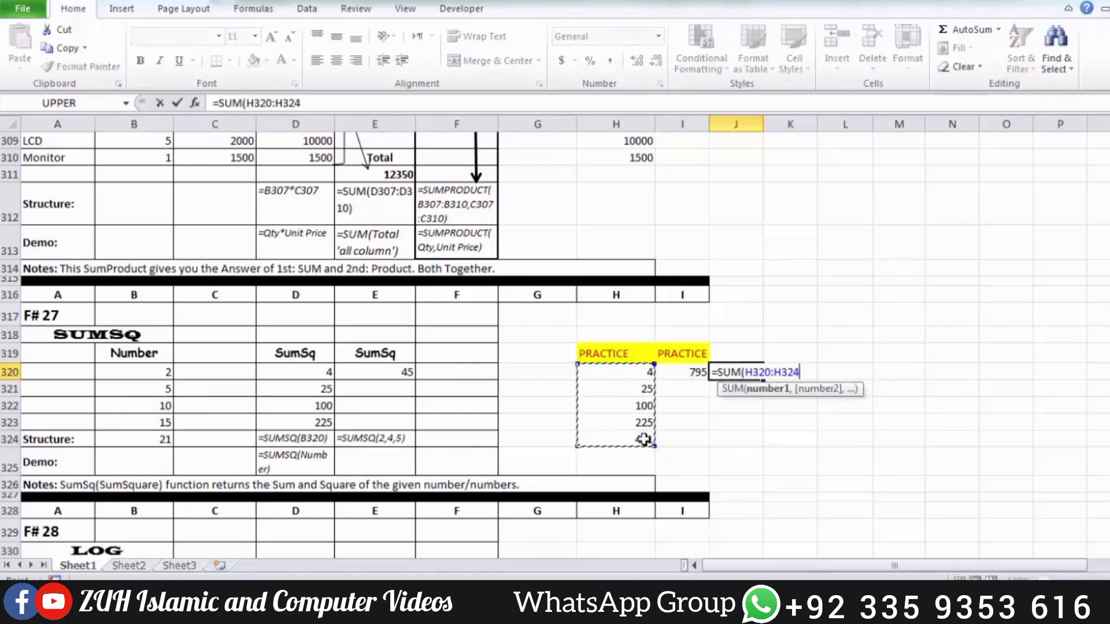
{"action": "key", "text": "Return"}
{"action": "left_click_drag", "start_coordinate": [694, 372], "coordinate": [734, 373]}
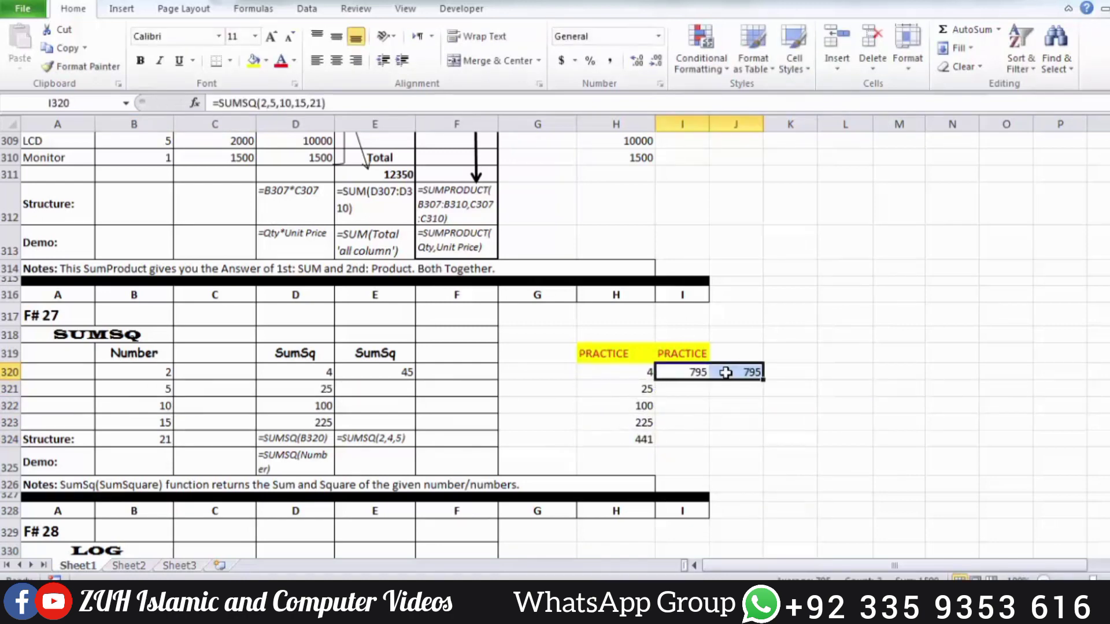
Enter =LOG(B332,C332) in the LOG example's practice cell H332 and fill it down to H335
{"action": "scroll", "coordinate": [723, 372], "scroll_direction": "down", "scroll_amount": 4}
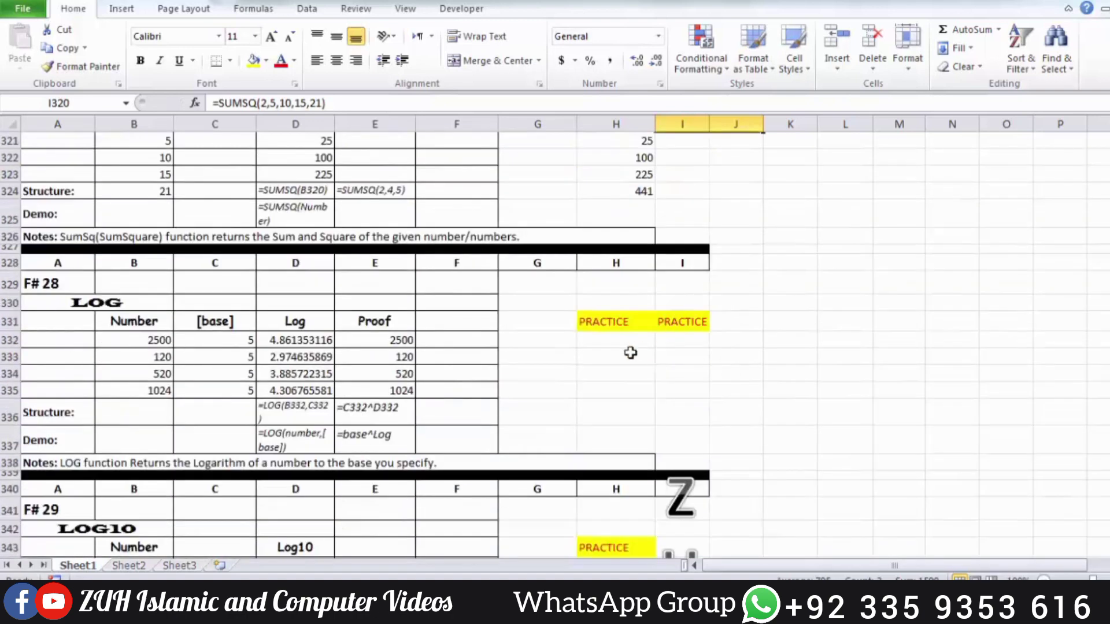
{"action": "left_click", "coordinate": [608, 347]}
{"action": "type", "text": "=log"}
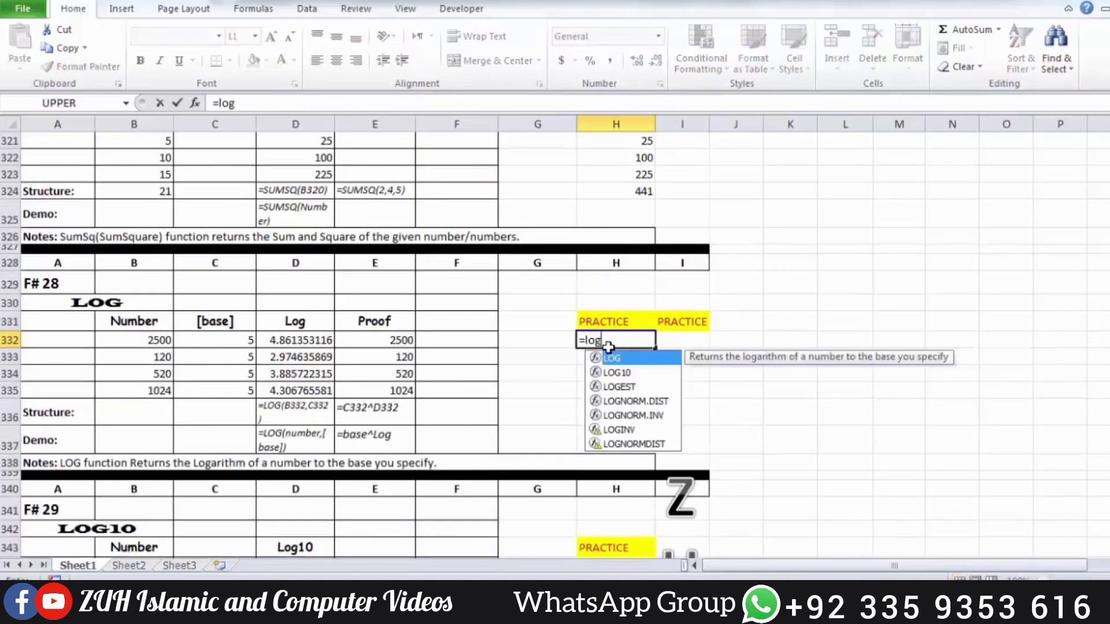
{"action": "key", "text": "Tab"}
{"action": "left_click", "coordinate": [141, 340]}
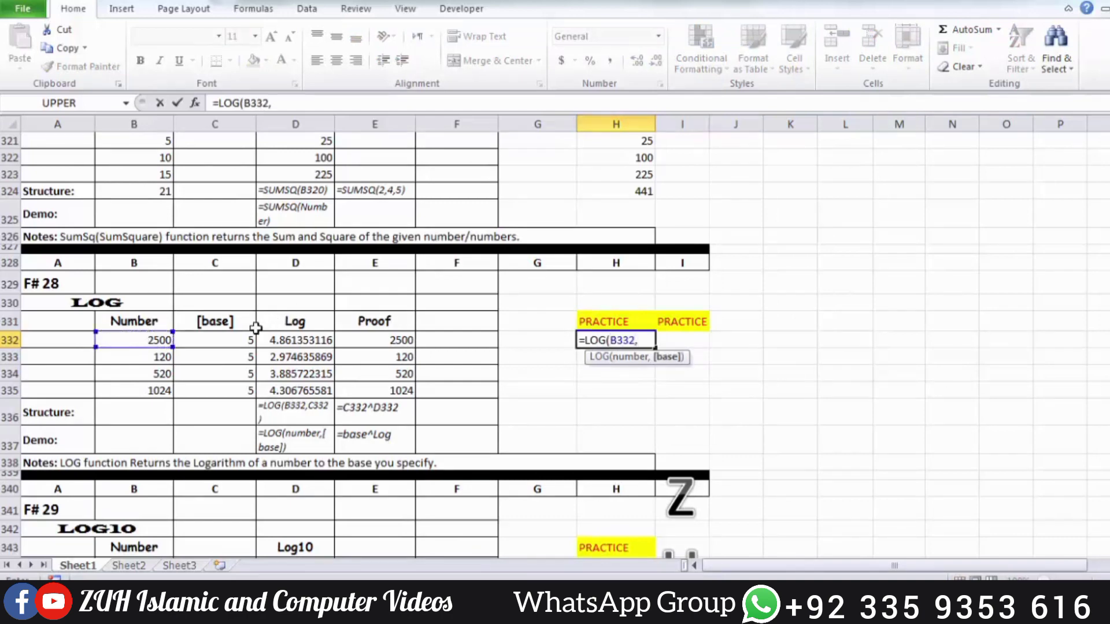
{"action": "type", "text": ","}
{"action": "left_click", "coordinate": [239, 340]}
{"action": "key", "text": "Return"}
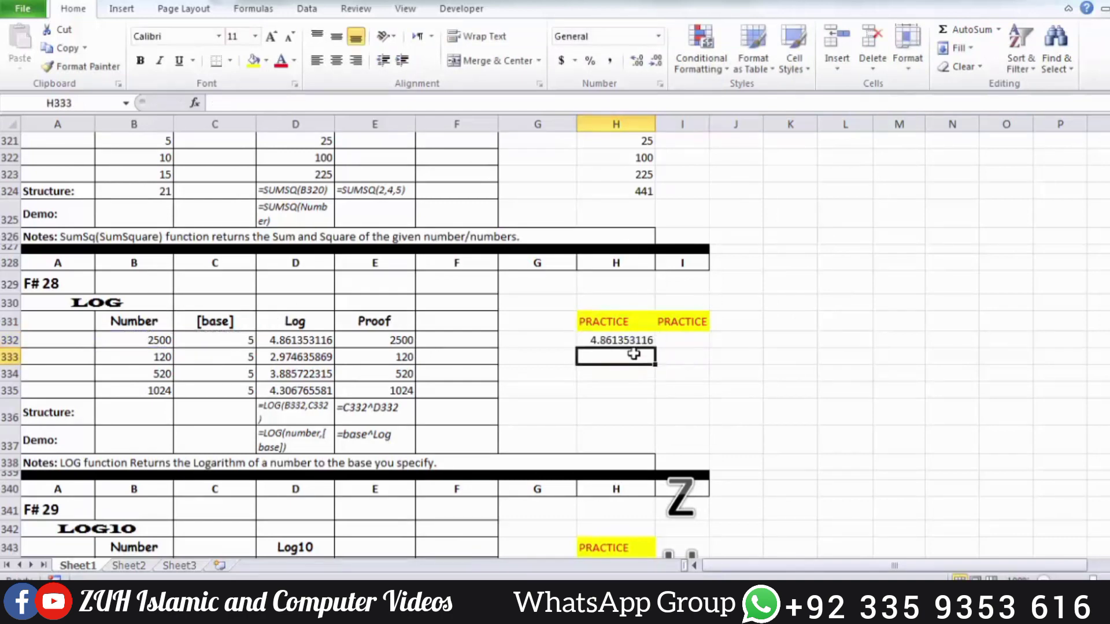
{"action": "left_click_drag", "start_coordinate": [622, 338], "coordinate": [623, 390]}
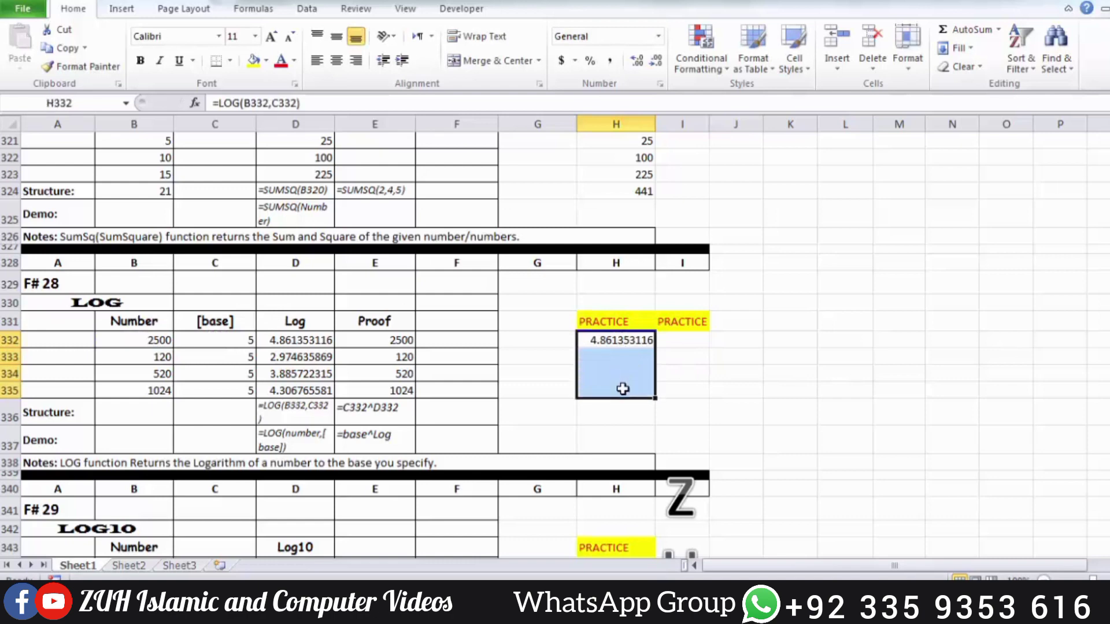
{"action": "key", "text": "ctrl+d"}
Enter the proof formula =C332^H332 in practice cell I332 and fill it down to I335
{"action": "left_click", "coordinate": [670, 341]}
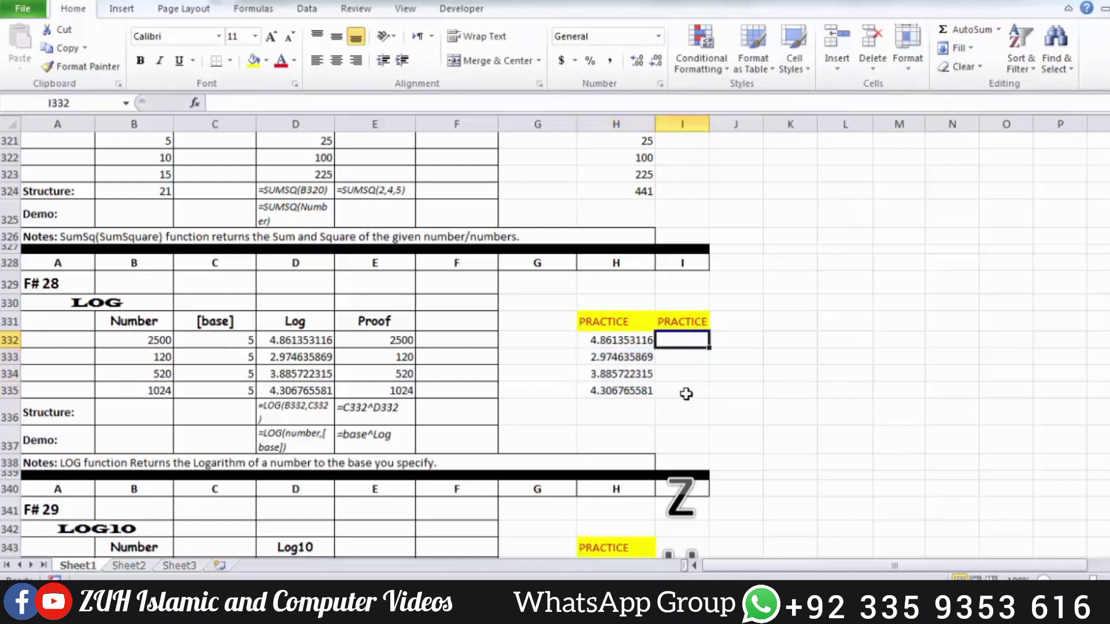
{"action": "type", "text": "="}
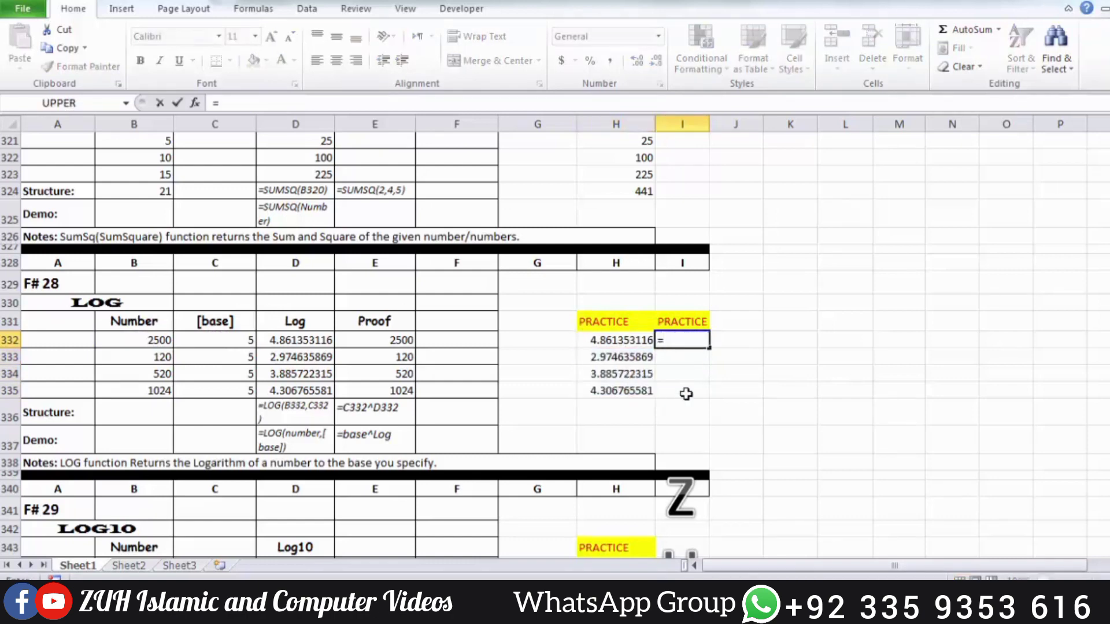
{"action": "left_click", "coordinate": [240, 339]}
{"action": "type", "text": "^"}
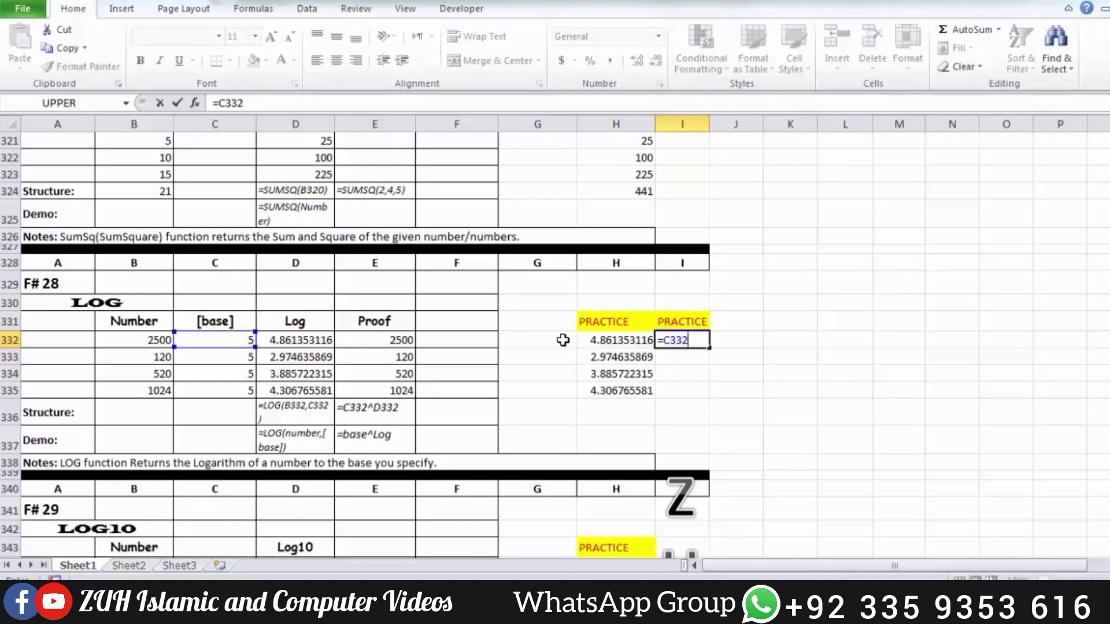
{"action": "left_click", "coordinate": [596, 340]}
{"action": "key", "text": "Return"}
{"action": "left_click_drag", "start_coordinate": [683, 341], "coordinate": [688, 390]}
{"action": "key", "text": "ctrl+d"}
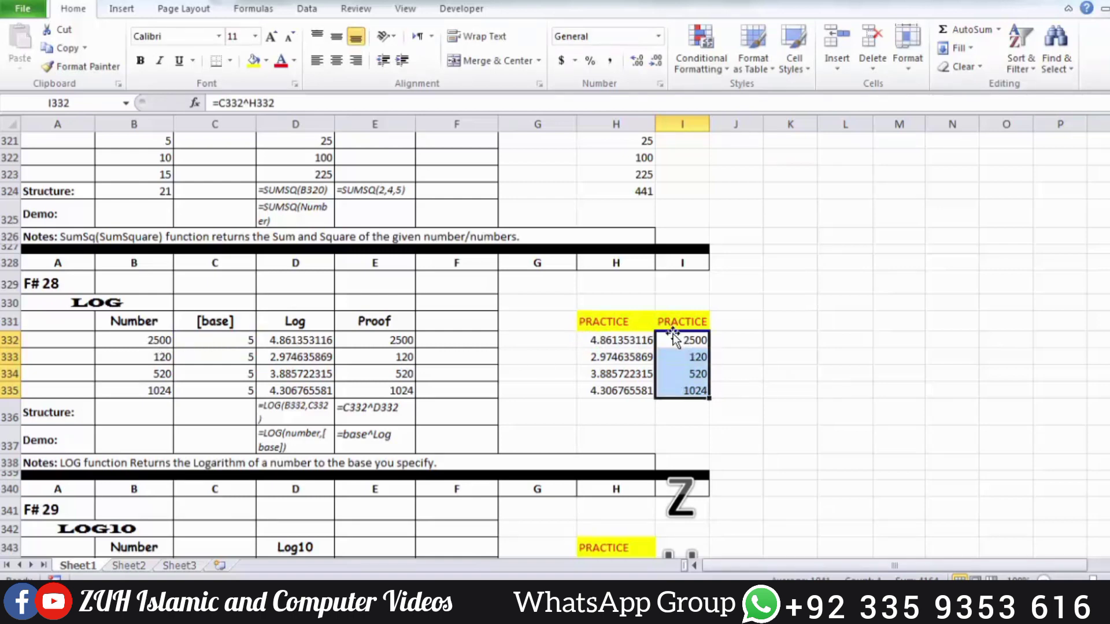
Enter a LOG10 formula in practice cell H344 for the number in B344
{"action": "scroll", "coordinate": [673, 334], "scroll_direction": "down", "scroll_amount": 4}
{"action": "left_click", "coordinate": [619, 347]}
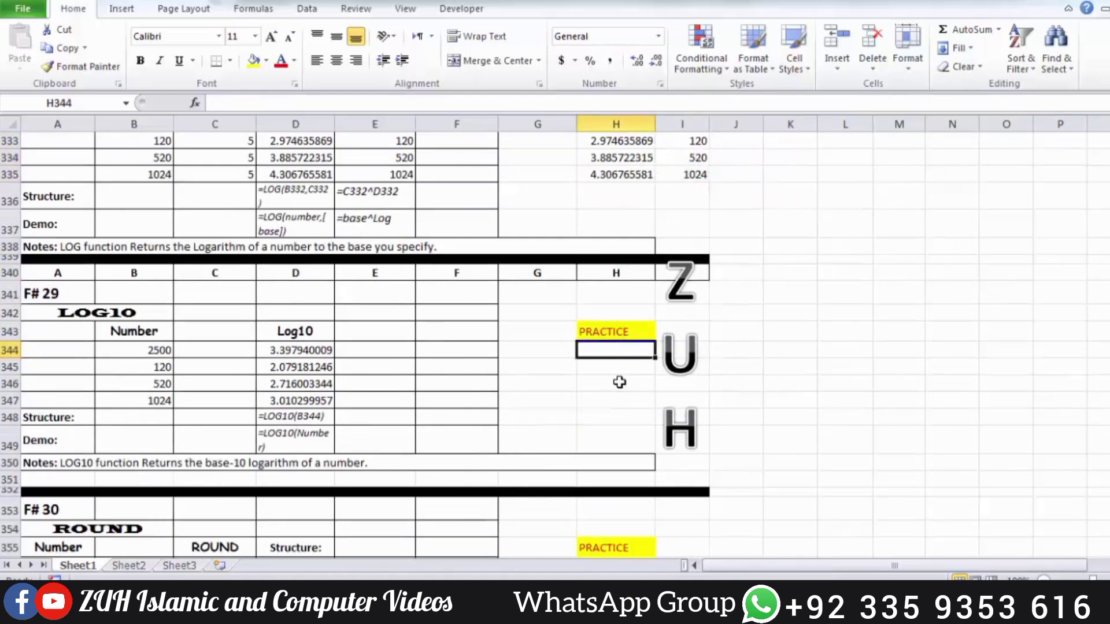
{"action": "type", "text": "=log10"}
{"action": "key", "text": "Tab"}
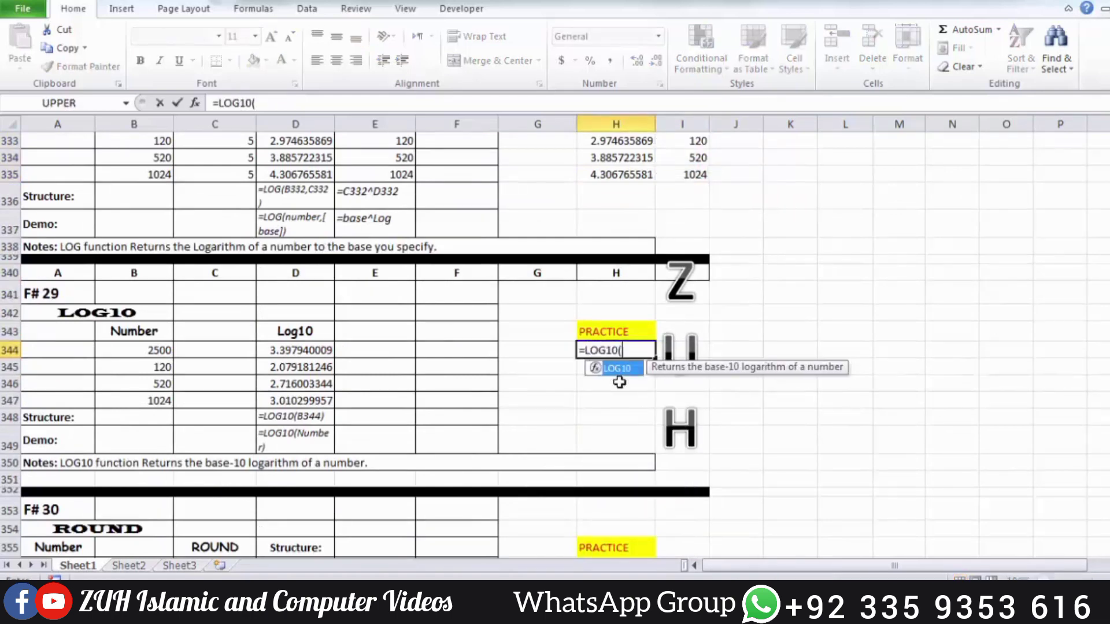
{"action": "left_click", "coordinate": [161, 350]}
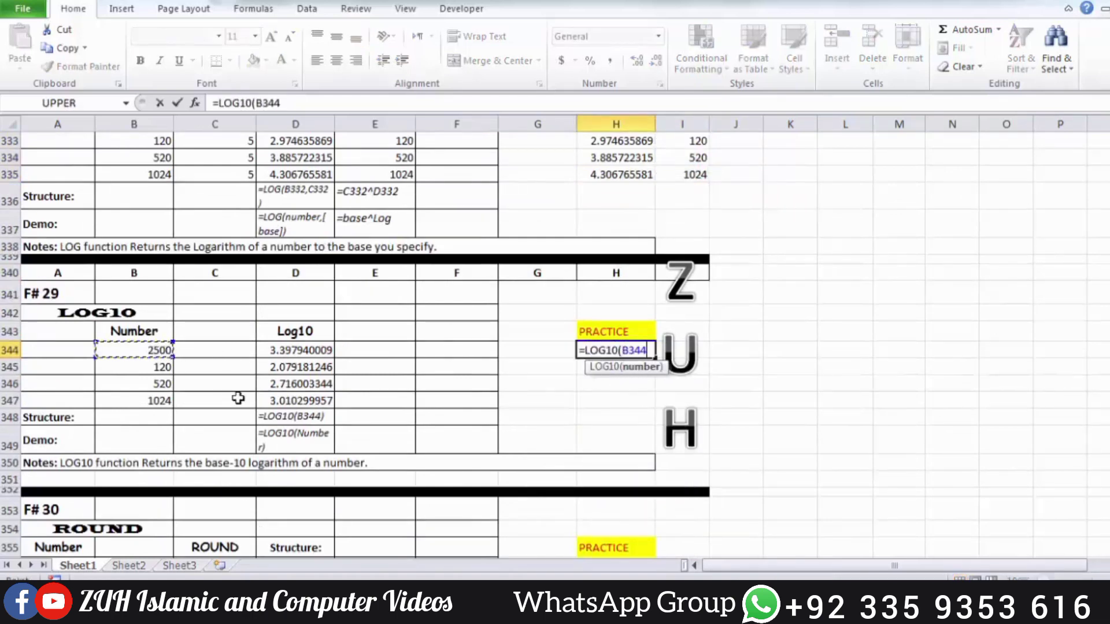
{"action": "key", "text": "Return"}
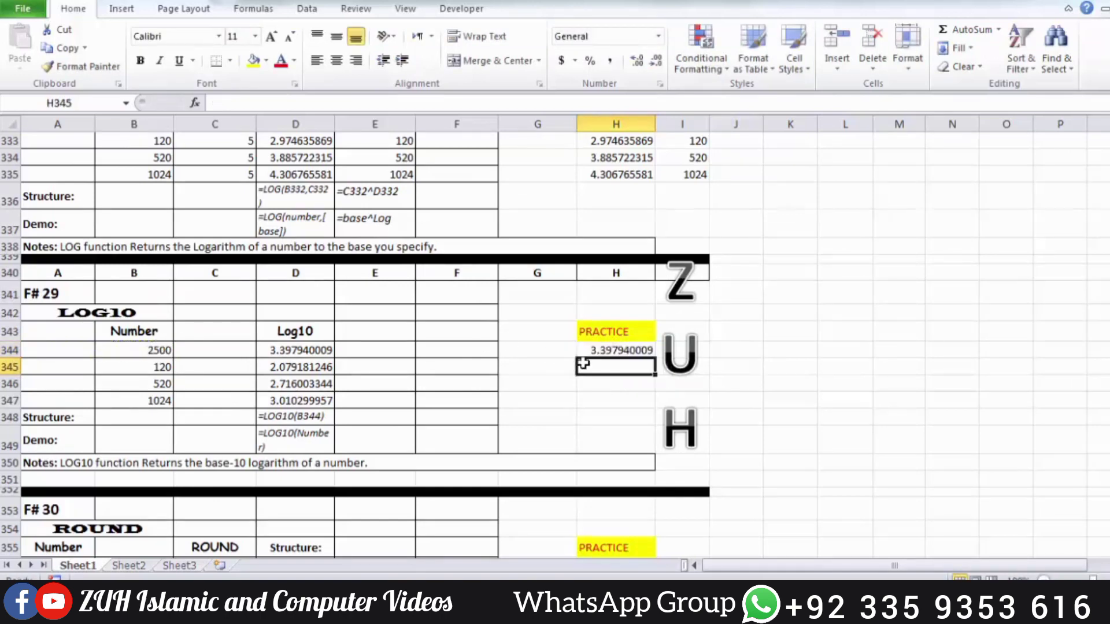
{"action": "left_click", "coordinate": [601, 352]}
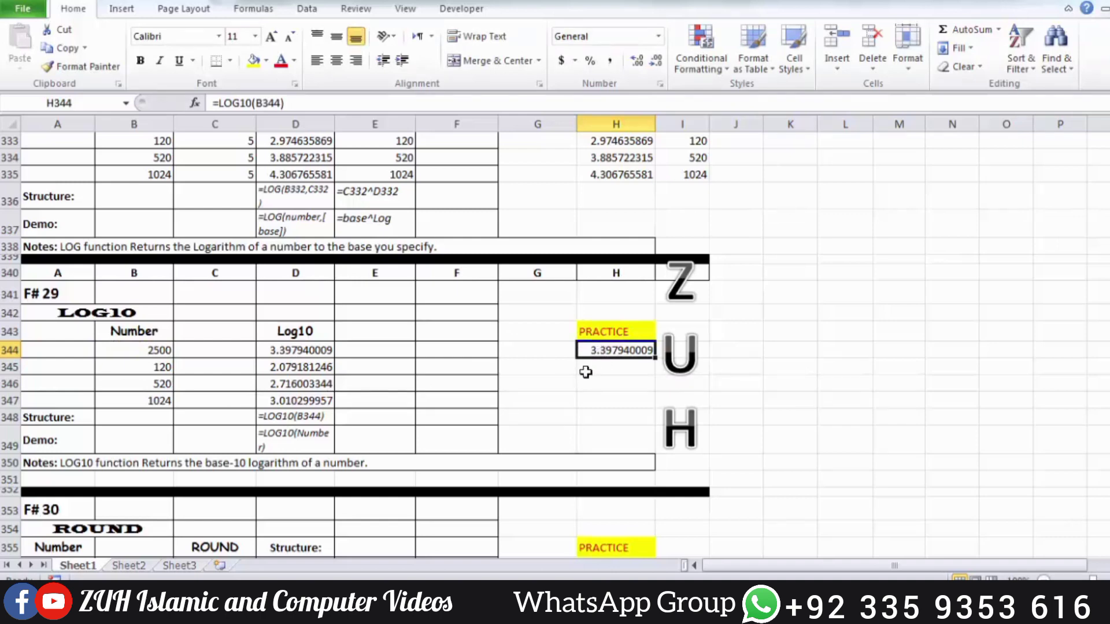
Check the LOG10 result with =10^H344 in J344, and clear the check formula
{"action": "left_click", "coordinate": [734, 352]}
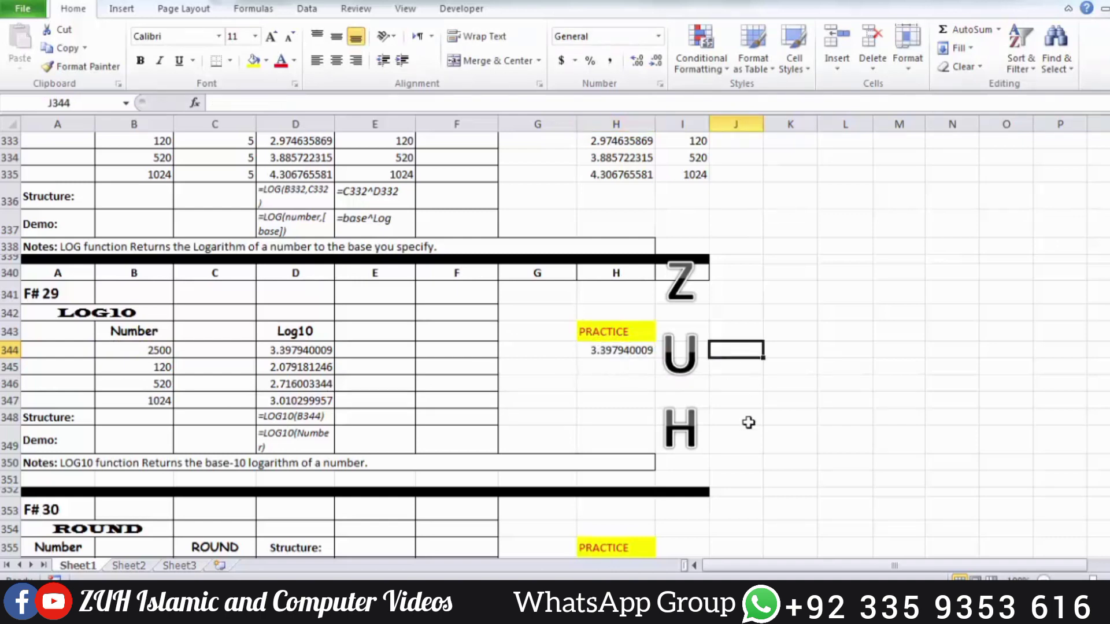
{"action": "type", "text": "=1"}
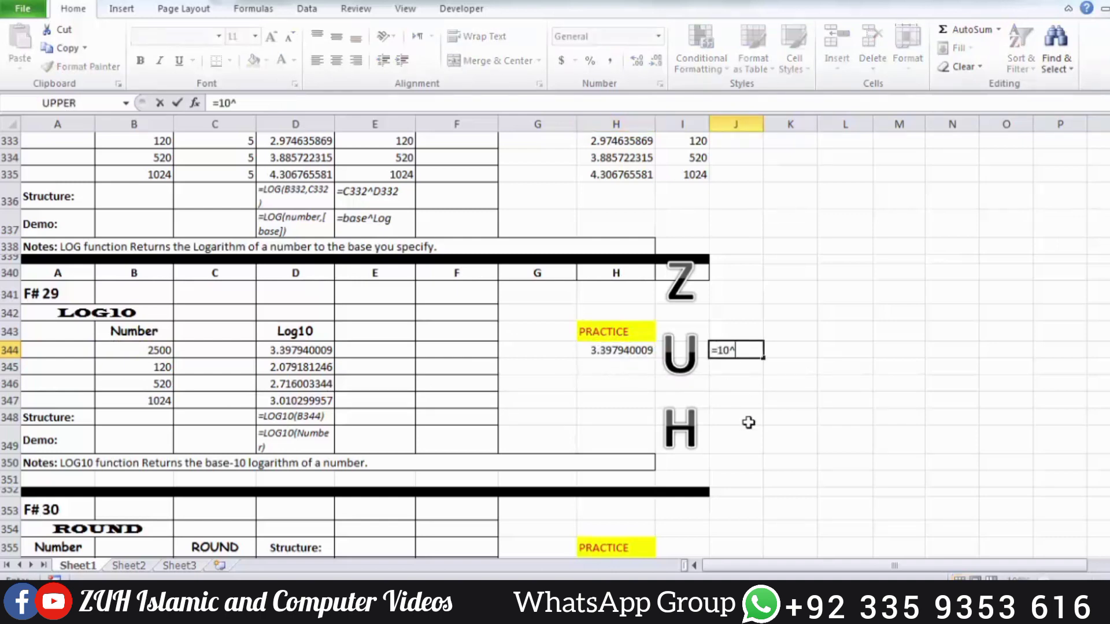
{"action": "type", "text": "0^"}
{"action": "key", "text": "Left"}
{"action": "key", "text": "Left"}
{"action": "key", "text": "Return"}
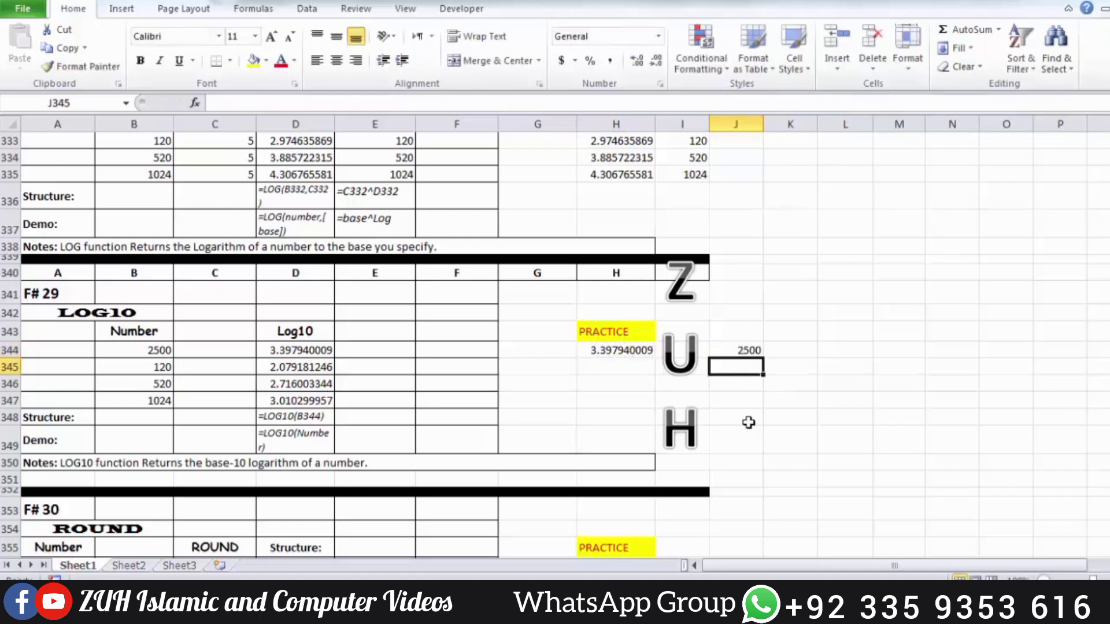
{"action": "key", "text": "Up"}
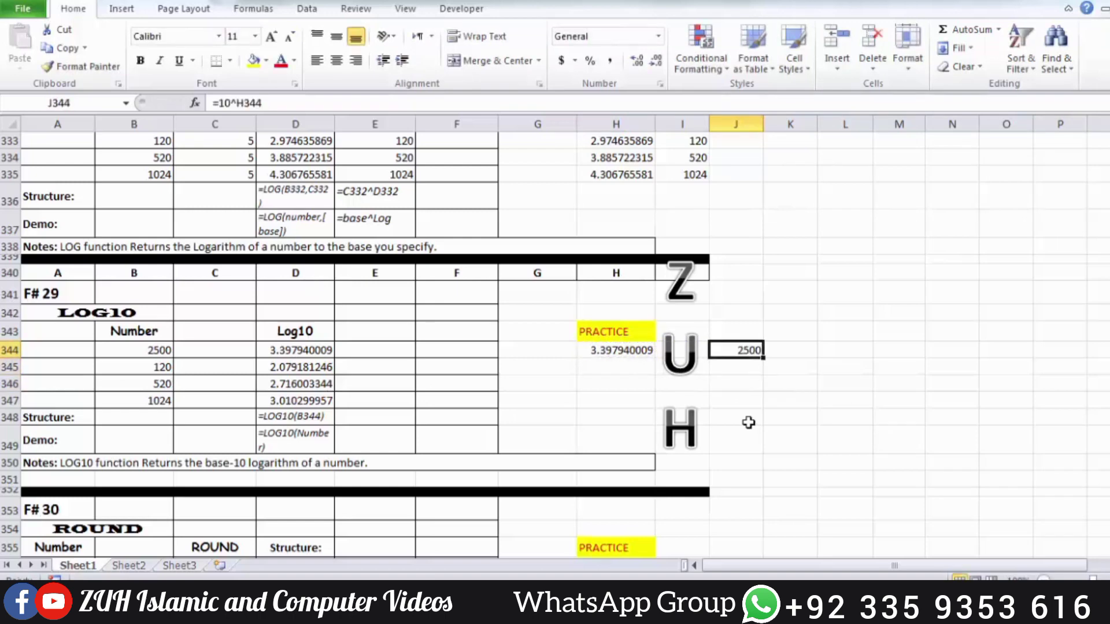
{"action": "key", "text": "Delete"}
Enter =ROUND(A356,2) in the ROUND example's practice cell H356 and fill it down to H359
{"action": "scroll", "coordinate": [749, 422], "scroll_direction": "down", "scroll_amount": 3}
{"action": "left_click", "coordinate": [627, 399]}
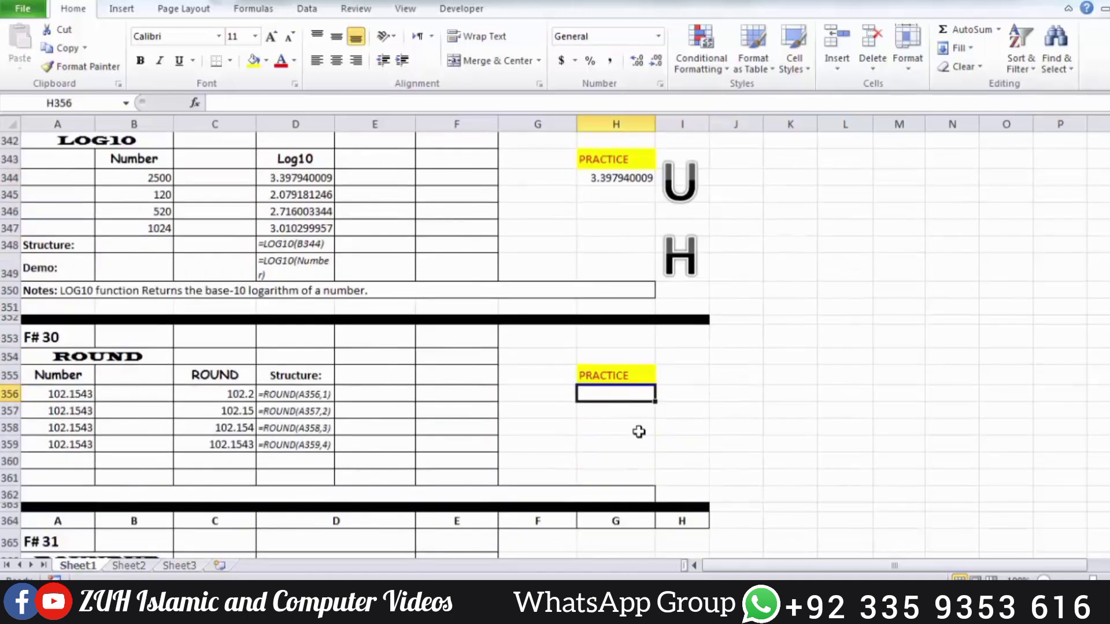
{"action": "type", "text": "=round"}
{"action": "key", "text": "Tab"}
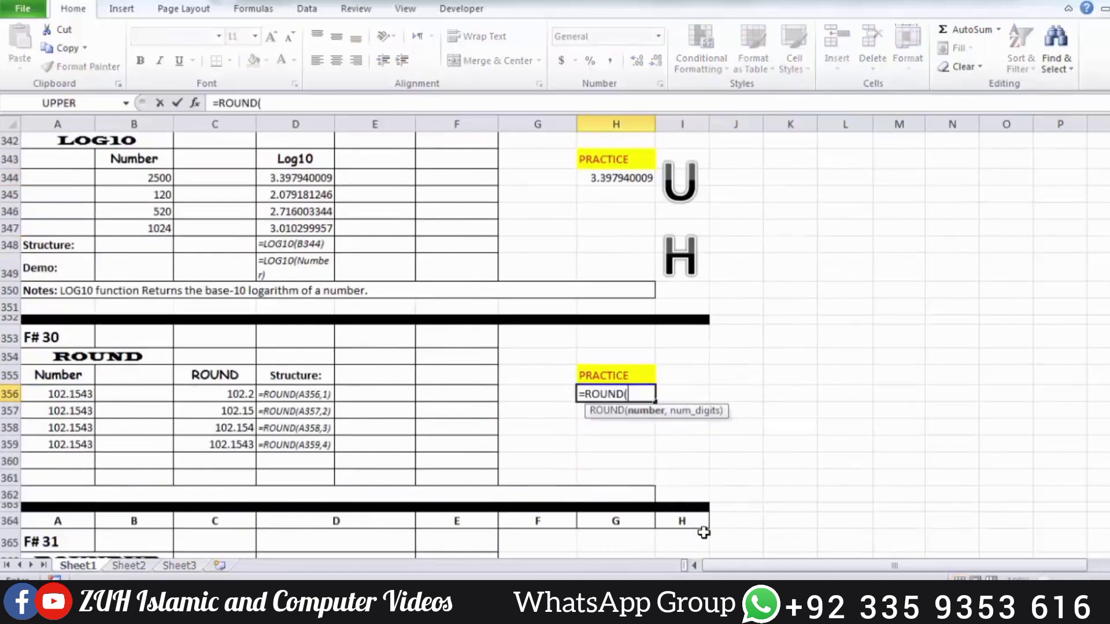
{"action": "left_click", "coordinate": [76, 395]}
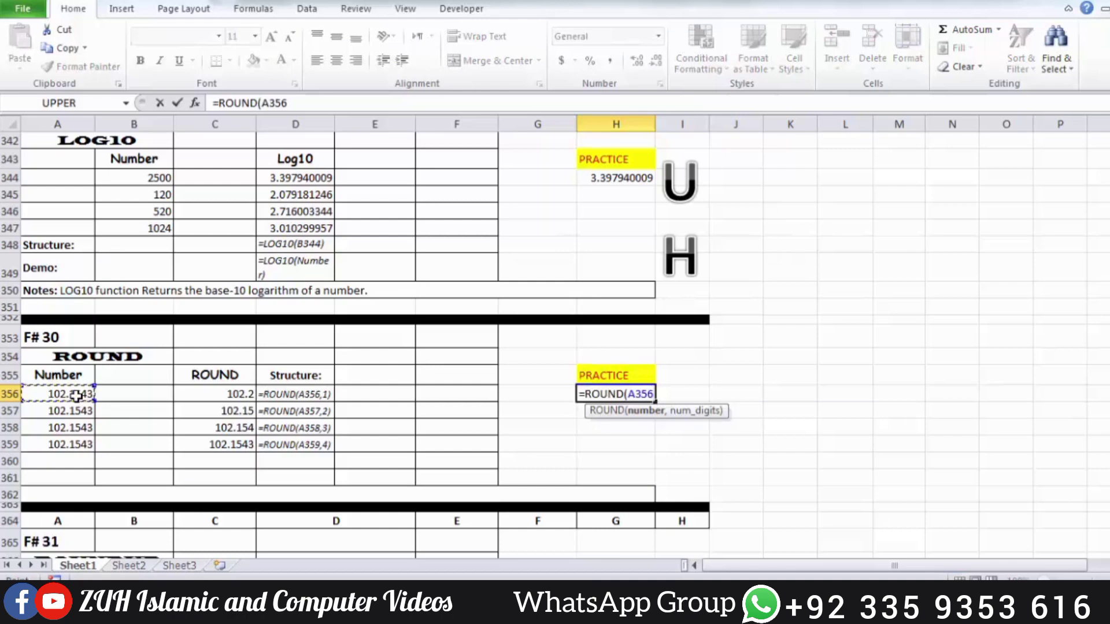
{"action": "type", "text": ","}
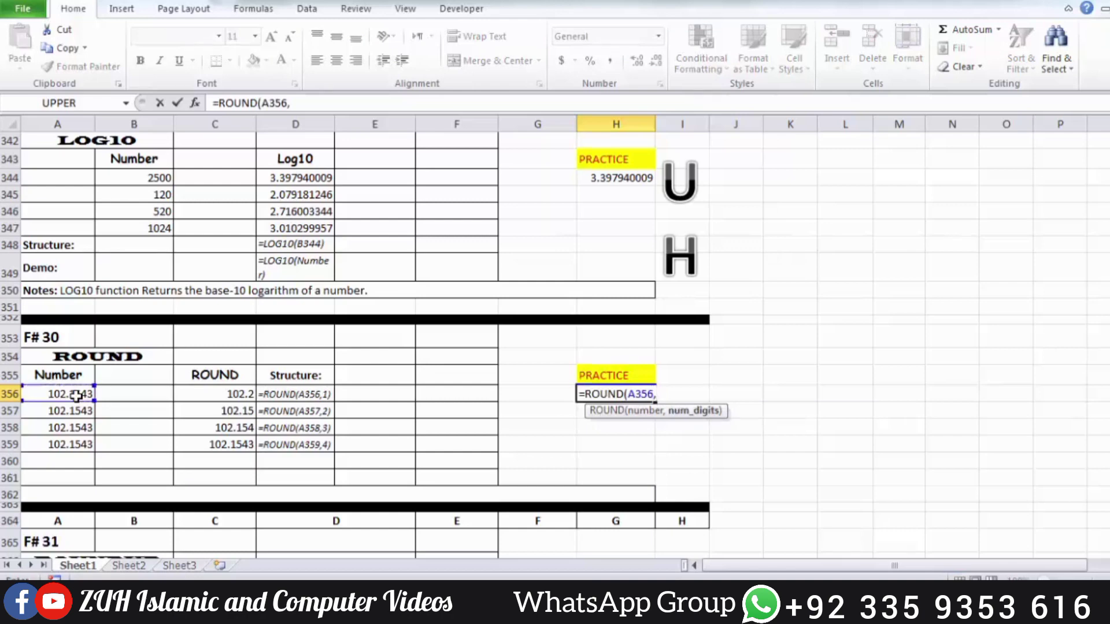
{"action": "type", "text": "2)"}
{"action": "key", "text": "Return"}
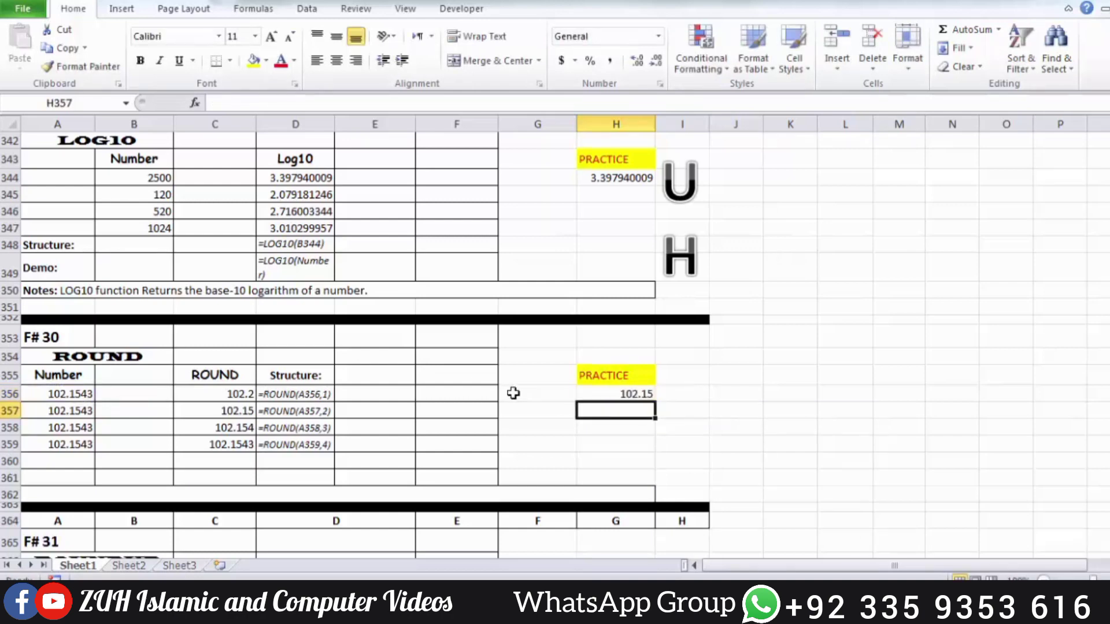
{"action": "left_click_drag", "start_coordinate": [601, 394], "coordinate": [606, 444]}
{"action": "key", "text": "ctrl+d"}
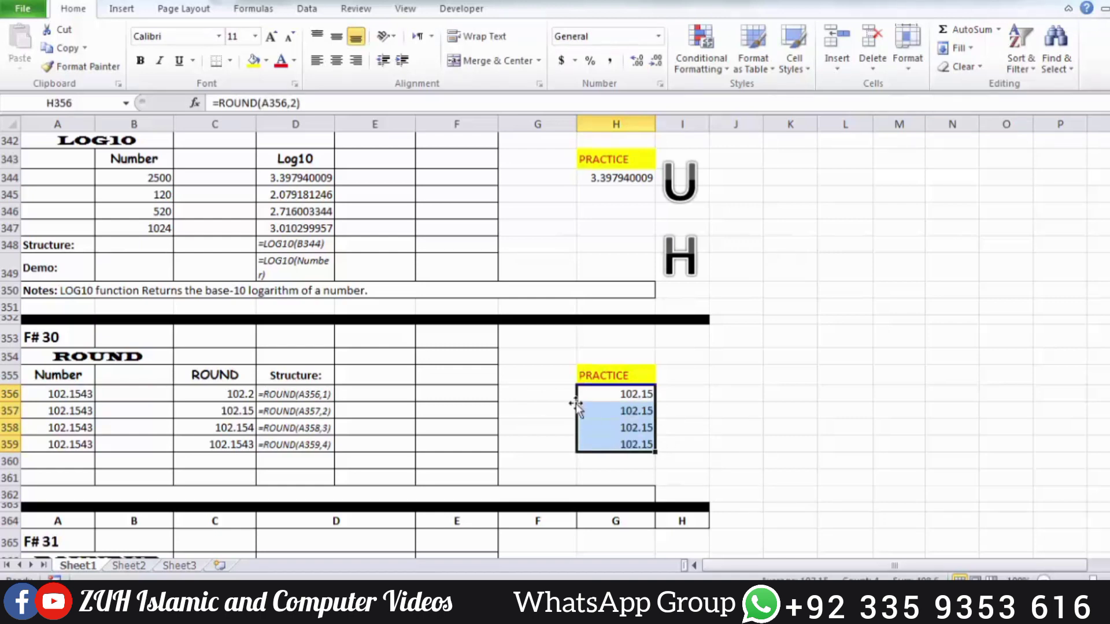
Try showing the numbers in A356:A359 with two decimal places, and undo the formatting change
{"action": "left_click_drag", "start_coordinate": [78, 394], "coordinate": [73, 441]}
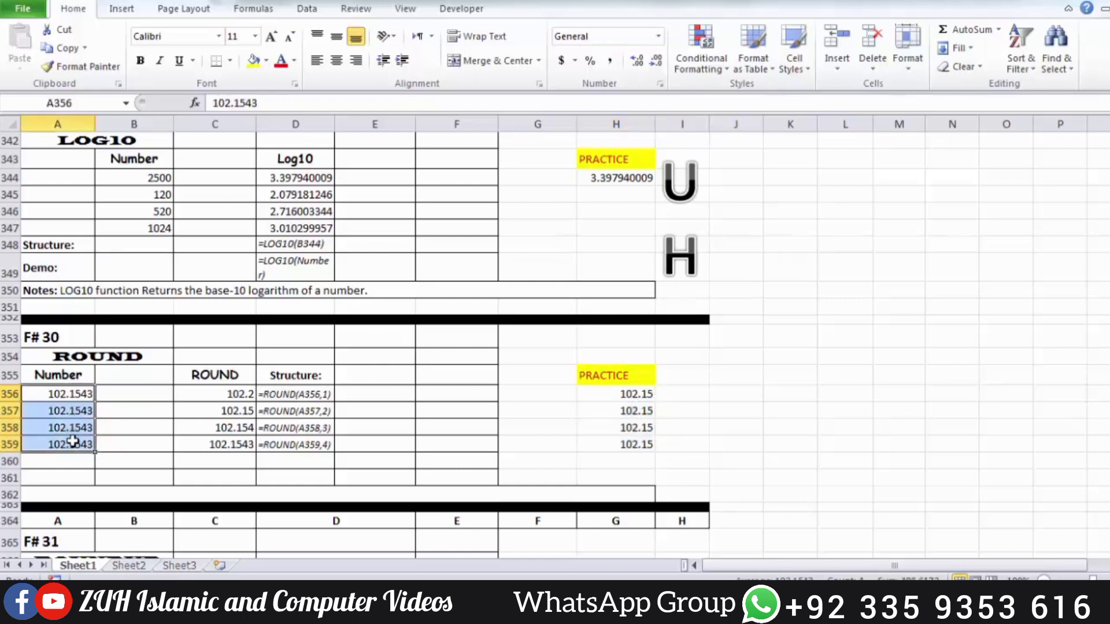
{"action": "left_click", "coordinate": [657, 62]}
{"action": "left_click", "coordinate": [657, 61]}
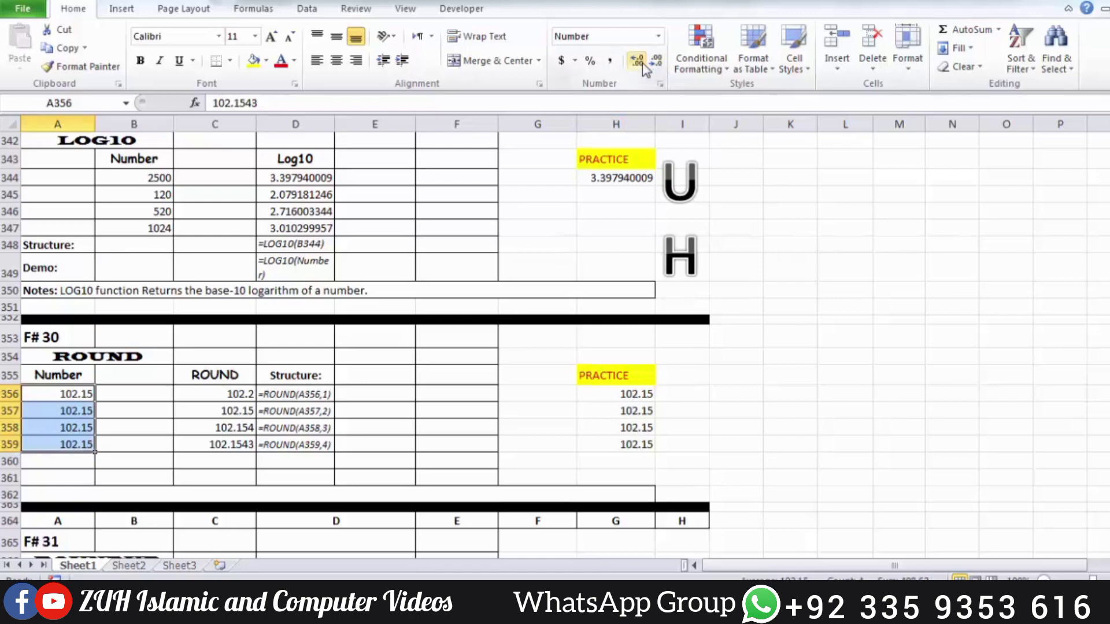
{"action": "key", "text": "ctrl+z"}
{"action": "key", "text": "ctrl+z"}
{"action": "left_click", "coordinate": [758, 320]}
{"action": "scroll", "coordinate": [760, 326], "scroll_direction": "up", "scroll_amount": 20}
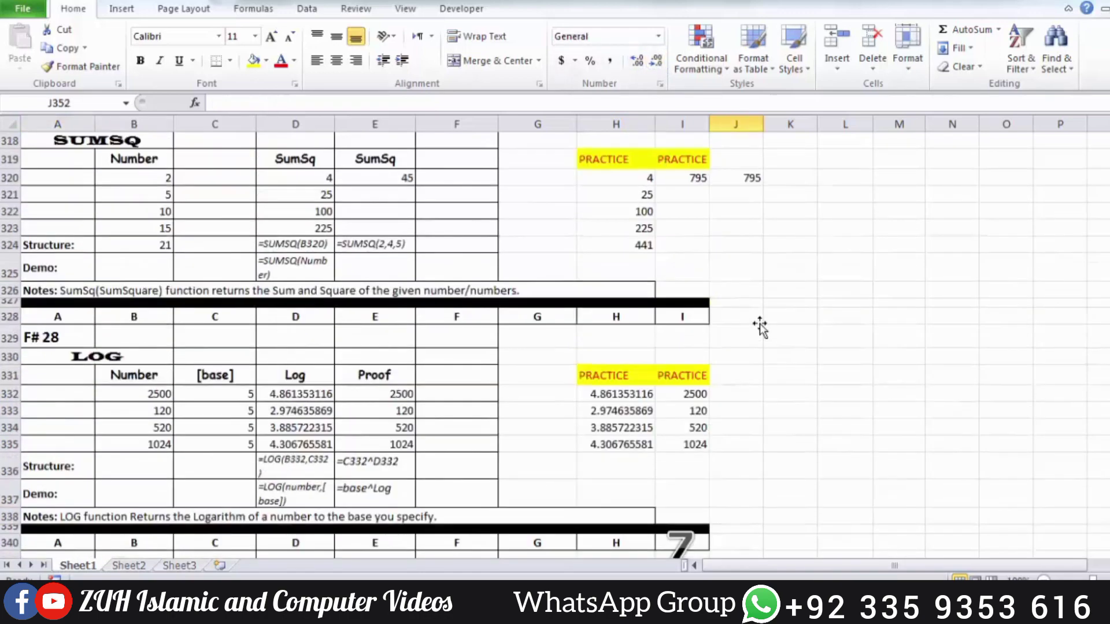
{"action": "scroll", "coordinate": [760, 326], "scroll_direction": "up", "scroll_amount": 6}
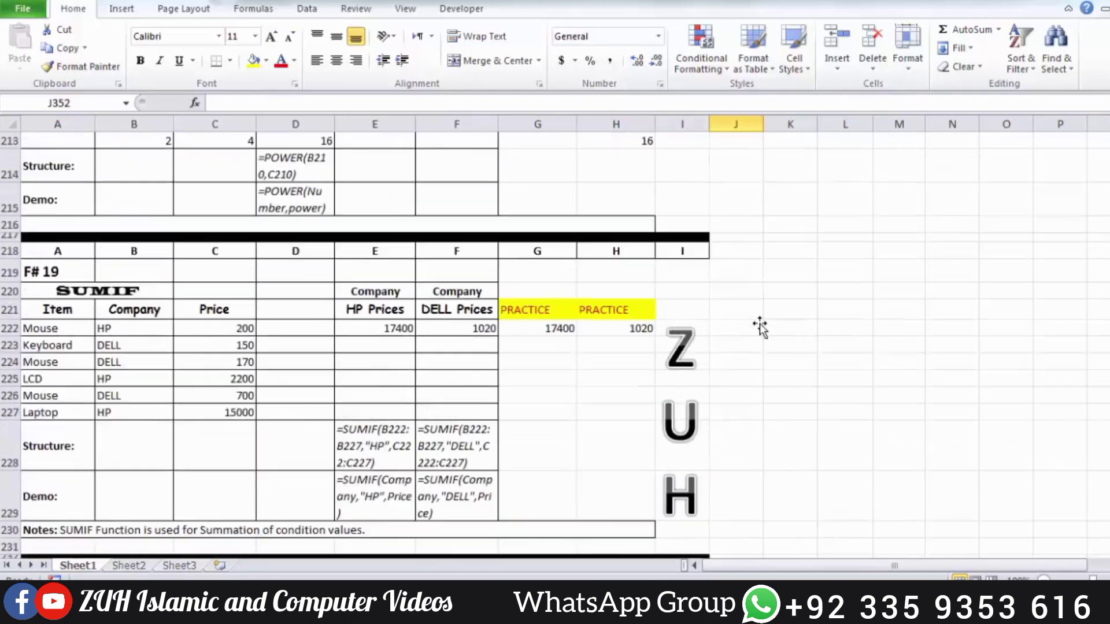
{"action": "scroll", "coordinate": [760, 325], "scroll_direction": "down", "scroll_amount": 9}
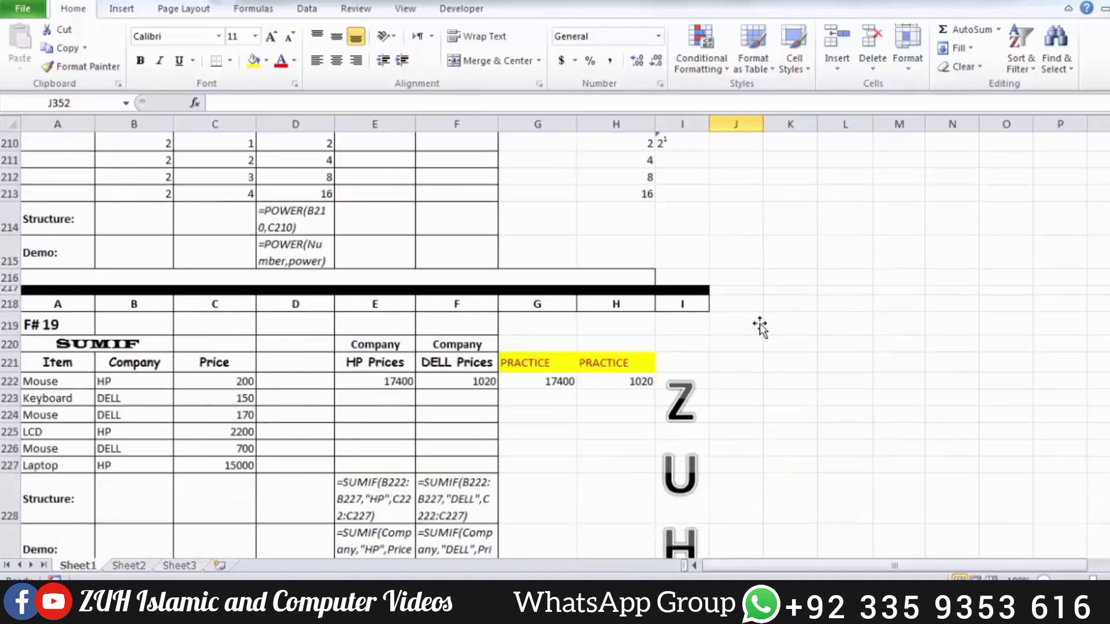
{"action": "left_click", "coordinate": [802, 269]}
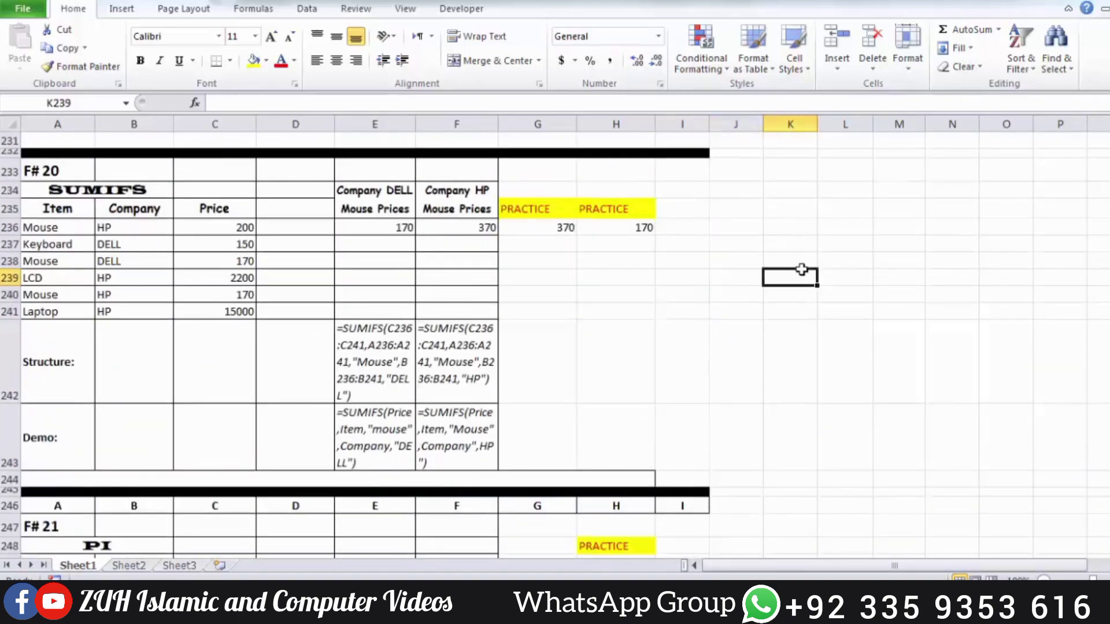